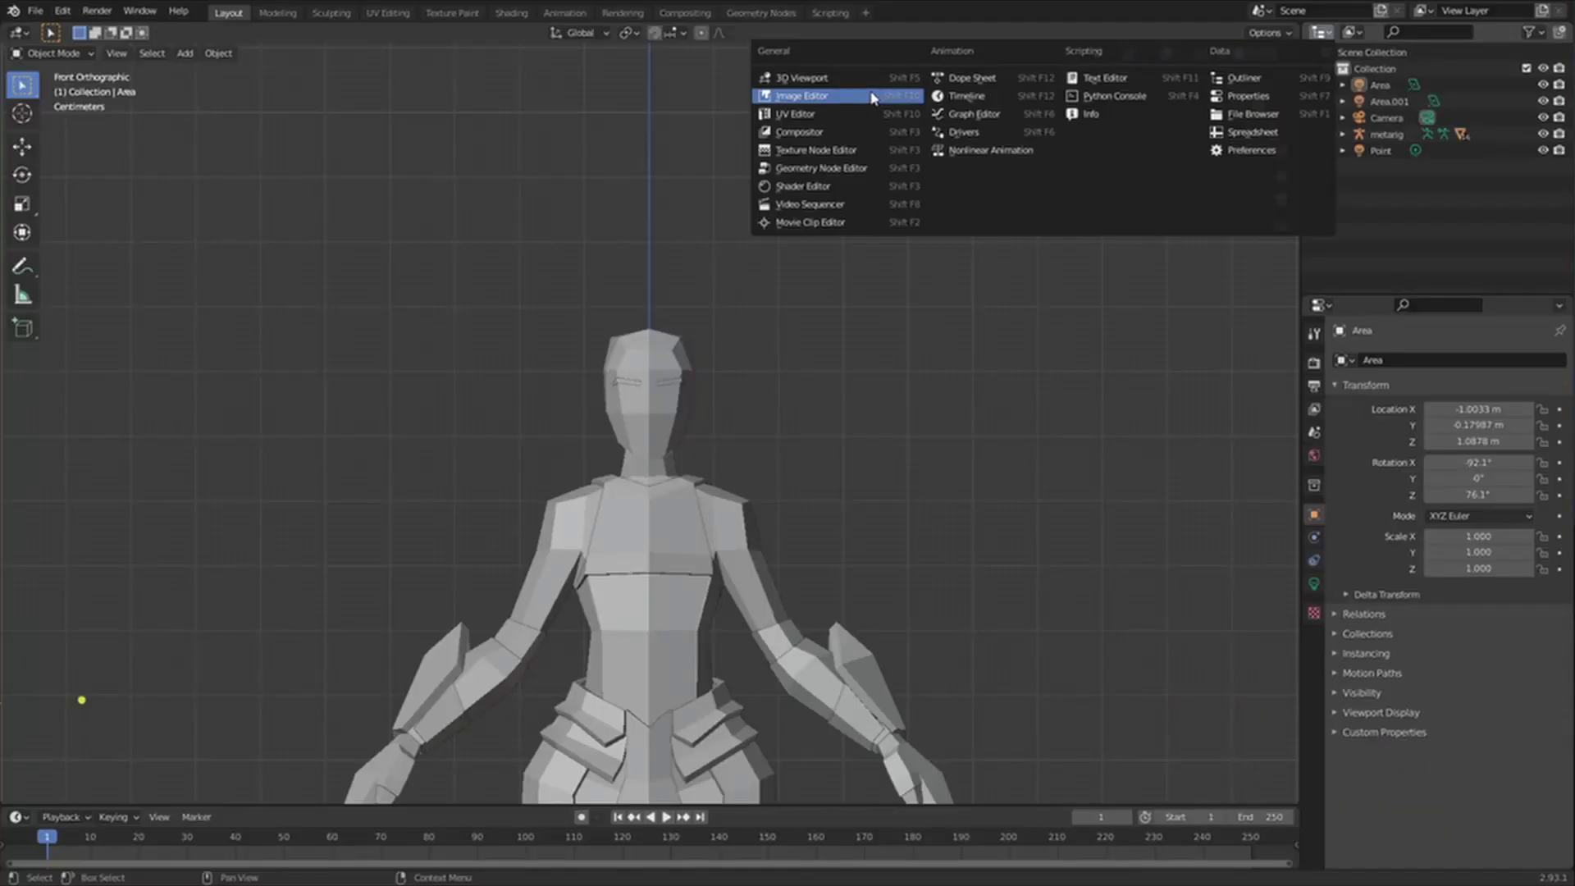
# Step: Turn the outliner area into an Image Editor and load the reference picture Half-up-messy-french-braid-for-short-hair.jpg
pyautogui.click(853, 97)
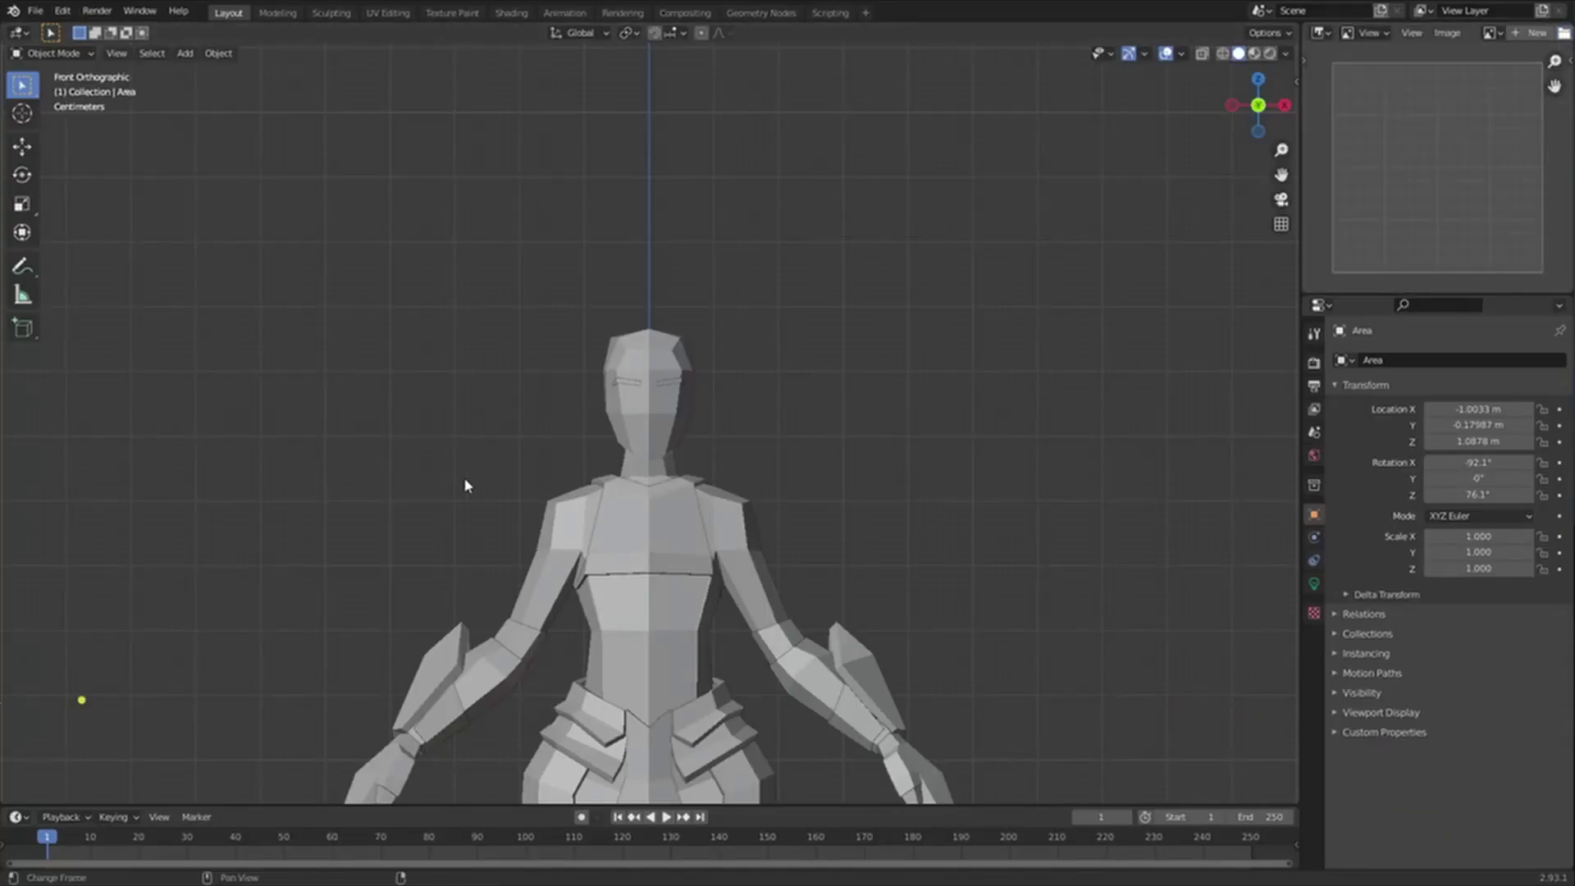
pyautogui.scroll(-2, 383, 277)
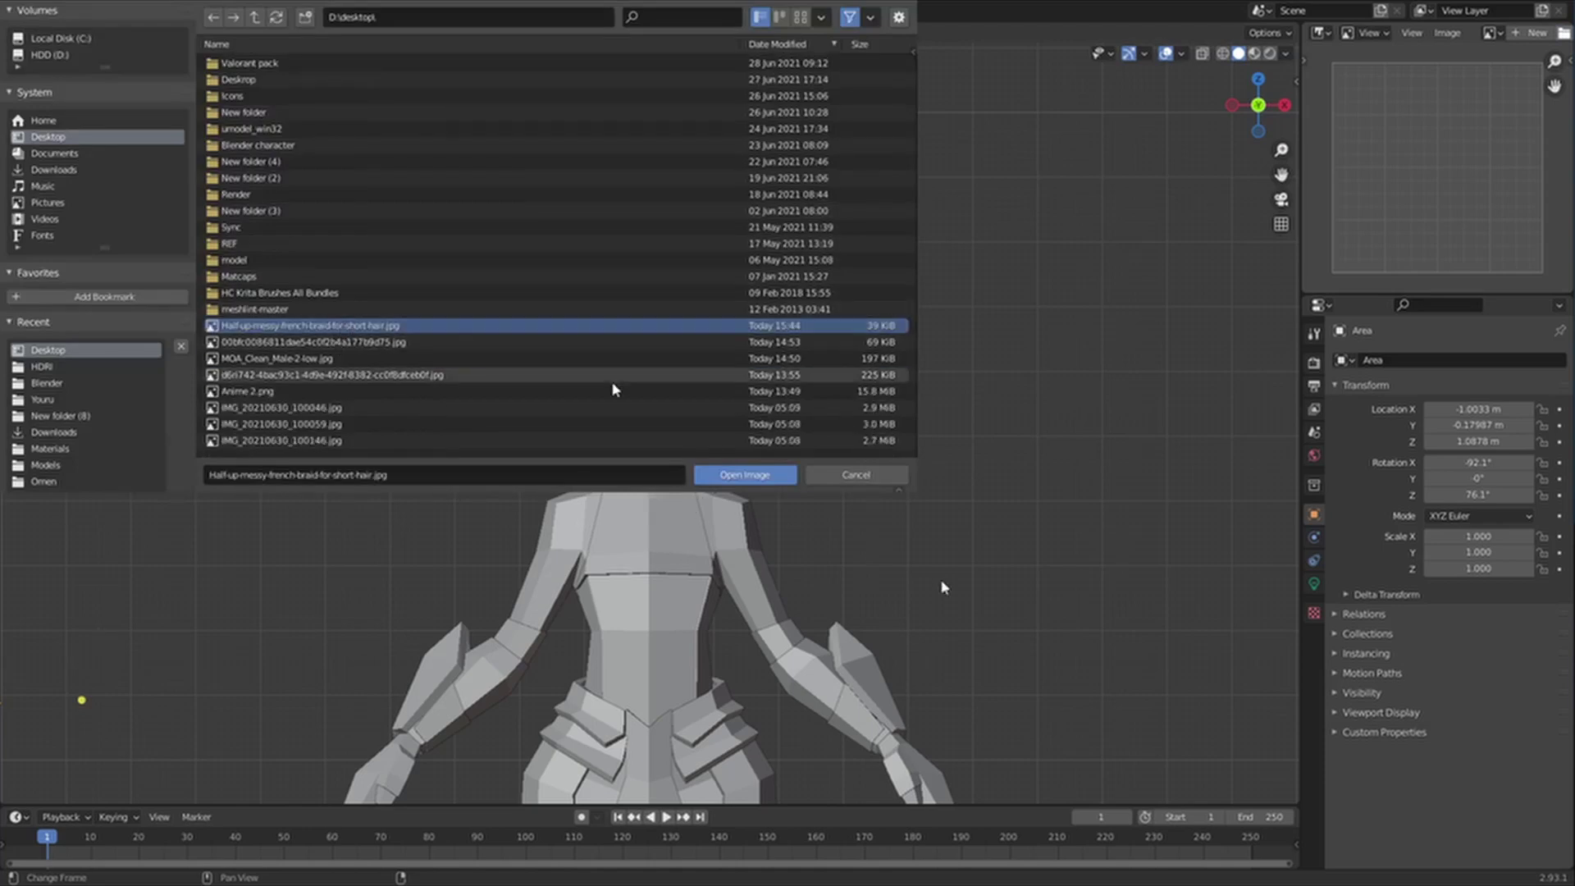
pyautogui.click(337, 327)
pyautogui.click(743, 473)
# Step: Enter Edit Mode on the body mesh and select the faces covering the head's crown, upper side and back
pyautogui.scroll(-3, 1431, 205)
pyautogui.scroll(1, 1431, 207)
pyautogui.scroll(-2, 868, 418)
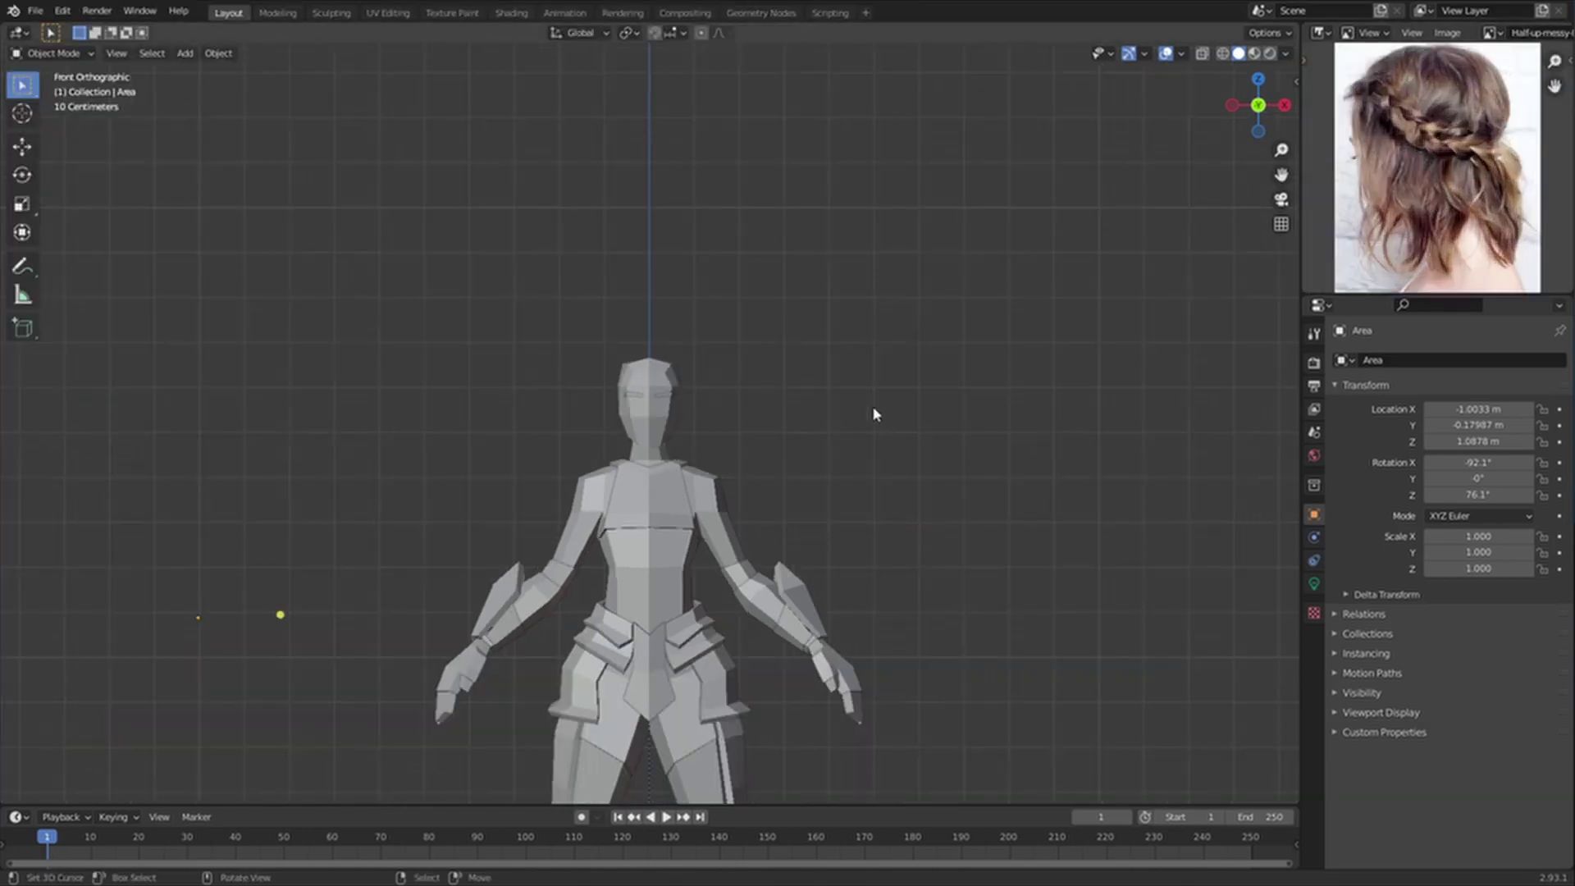
pyautogui.moveTo(868, 418); pyautogui.dragTo(631, 464, button='middle')
pyautogui.scroll(2, 631, 464)
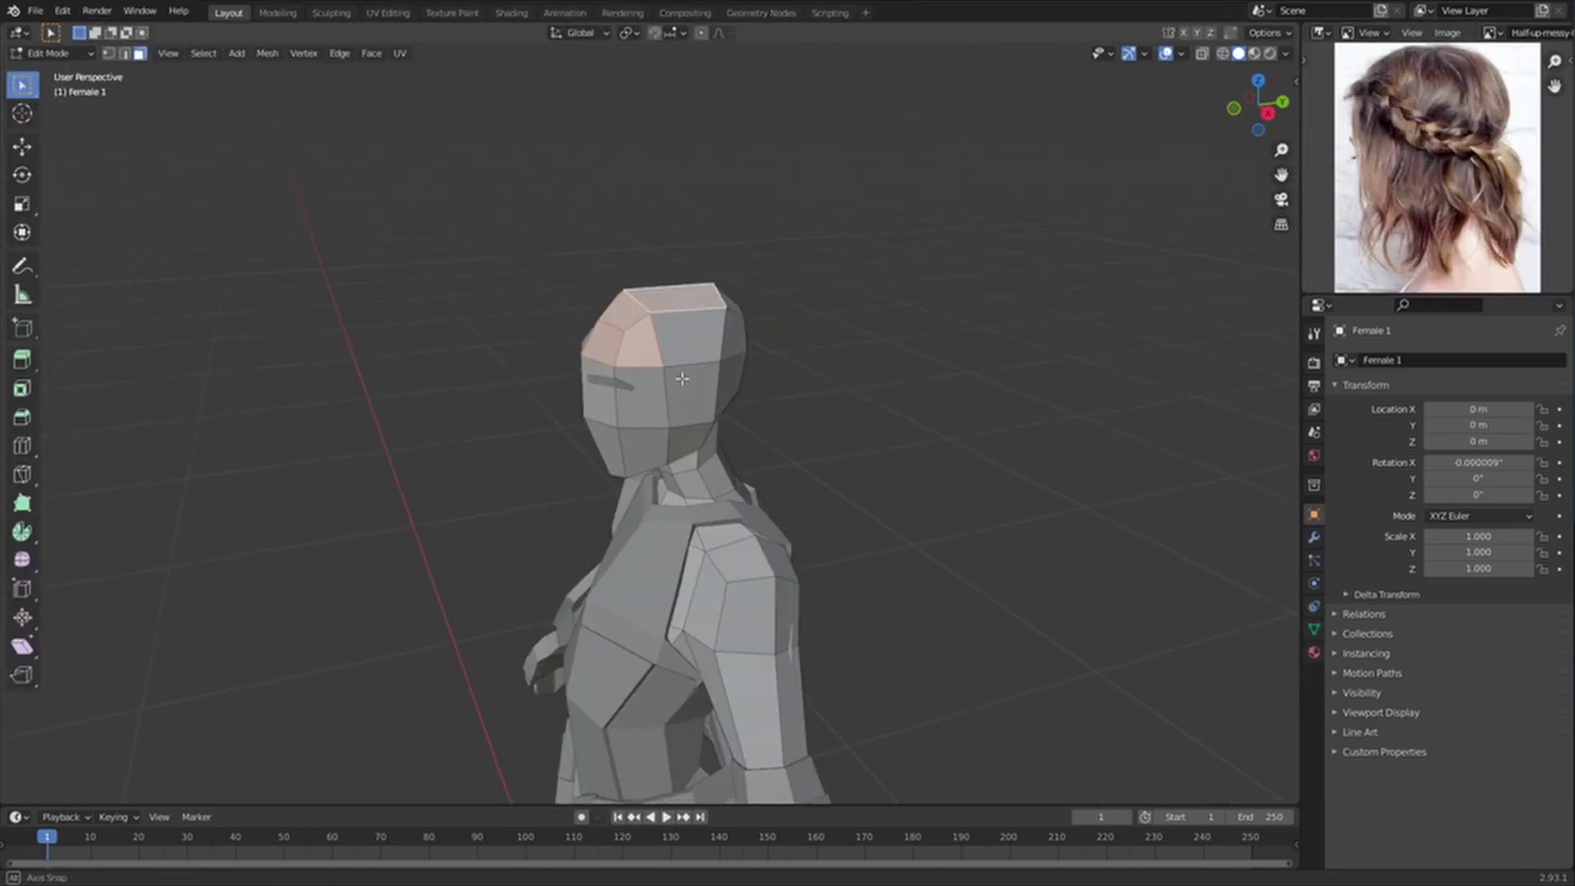
pyautogui.moveTo(683, 378); pyautogui.dragTo(738, 400, button='middle')
pyautogui.keyDown('shift'); pyautogui.rightClick(712, 335); pyautogui.keyUp('shift')
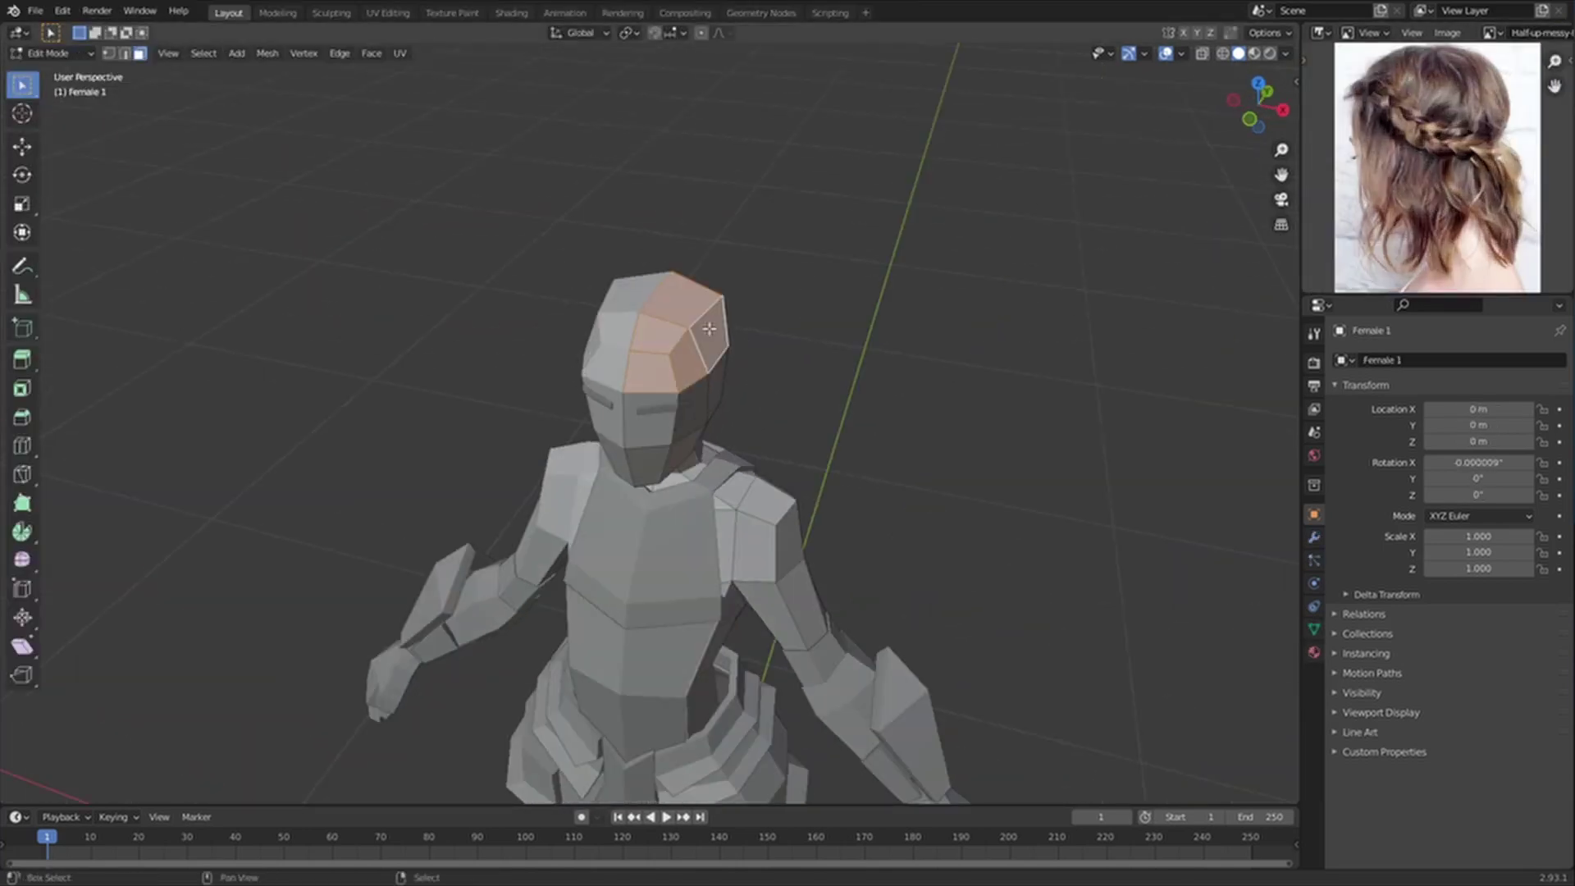
pyautogui.moveTo(695, 347); pyautogui.dragTo(557, 353, button='middle')
pyautogui.keyDown('shift'); pyautogui.click(737, 330); pyautogui.keyUp('shift')
pyautogui.moveTo(736, 330); pyautogui.dragTo(679, 369, button='middle')
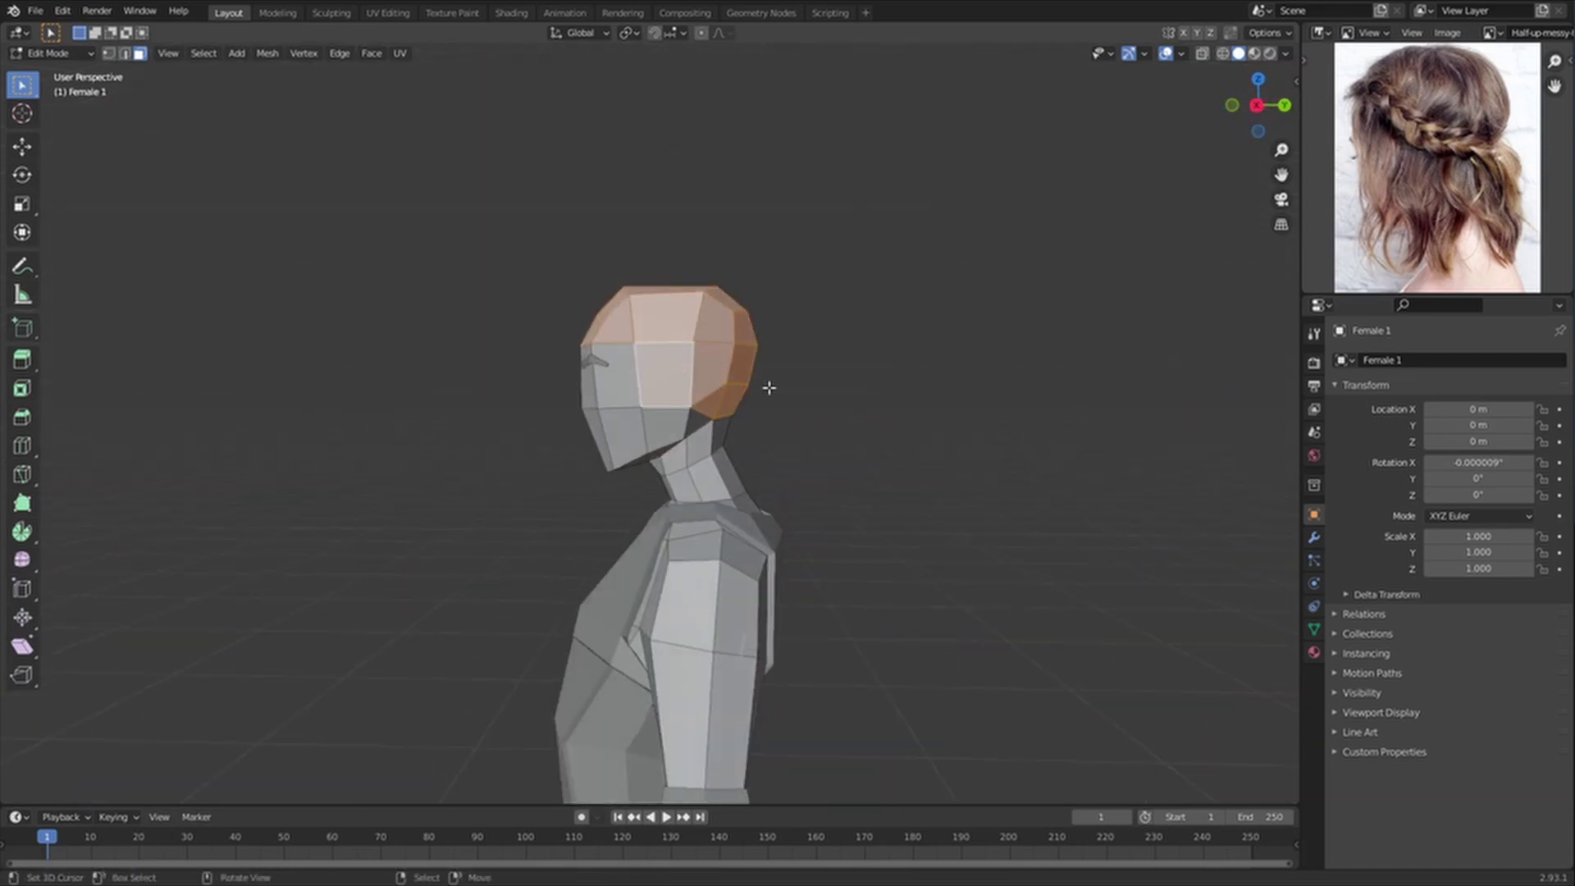
# Step: Duplicate the selected scalp faces in place and separate the copy into its own object
pyautogui.hotkey('shift', 'd')
pyautogui.rightClick(865, 412)
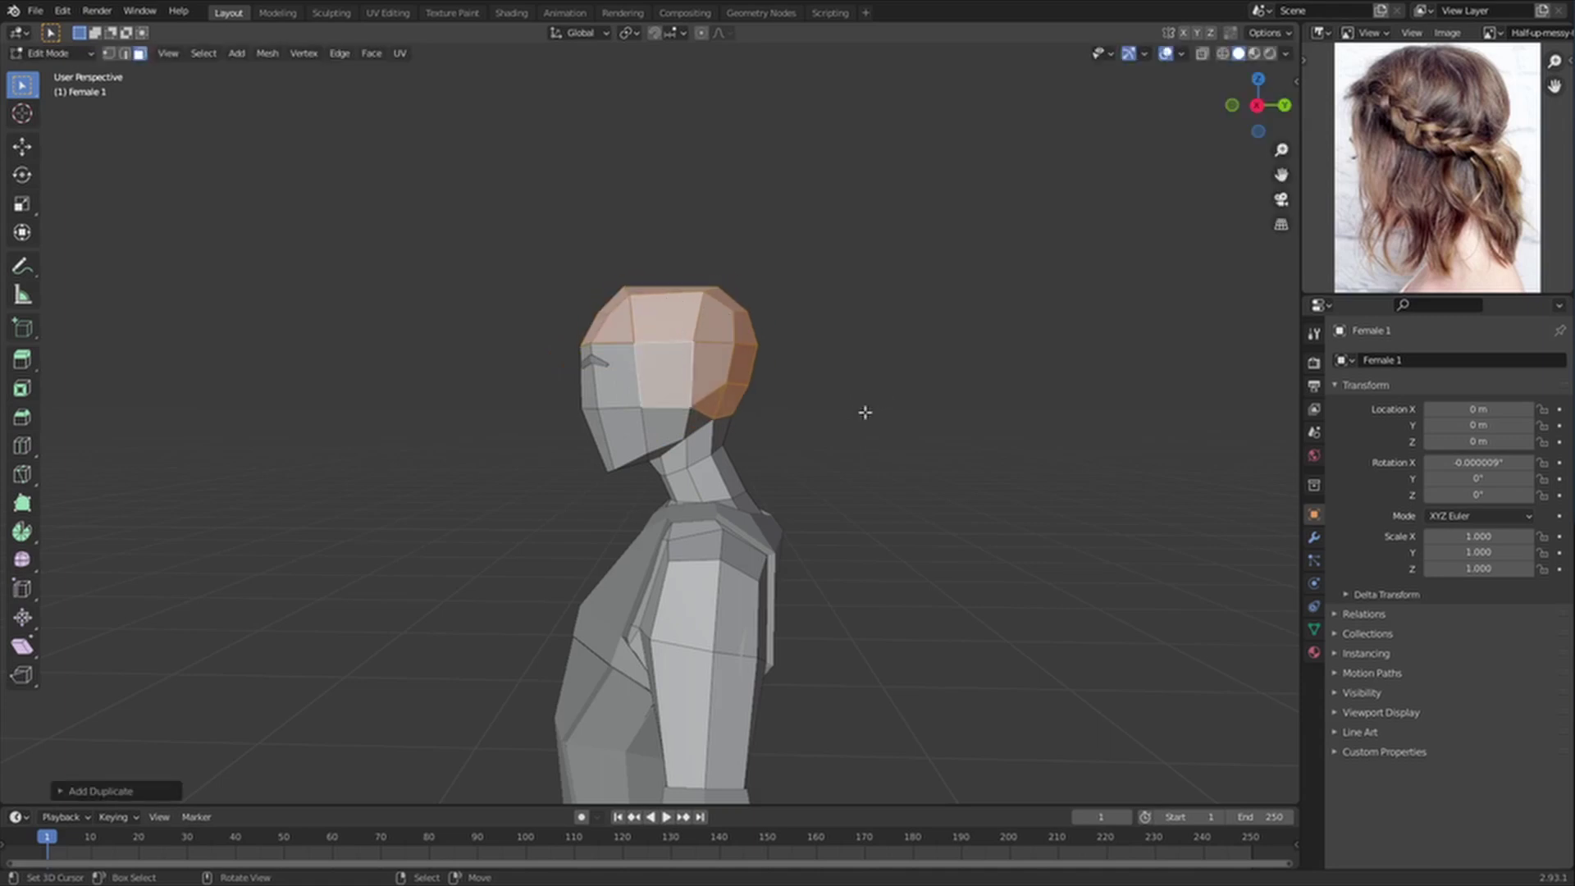
pyautogui.press('p')
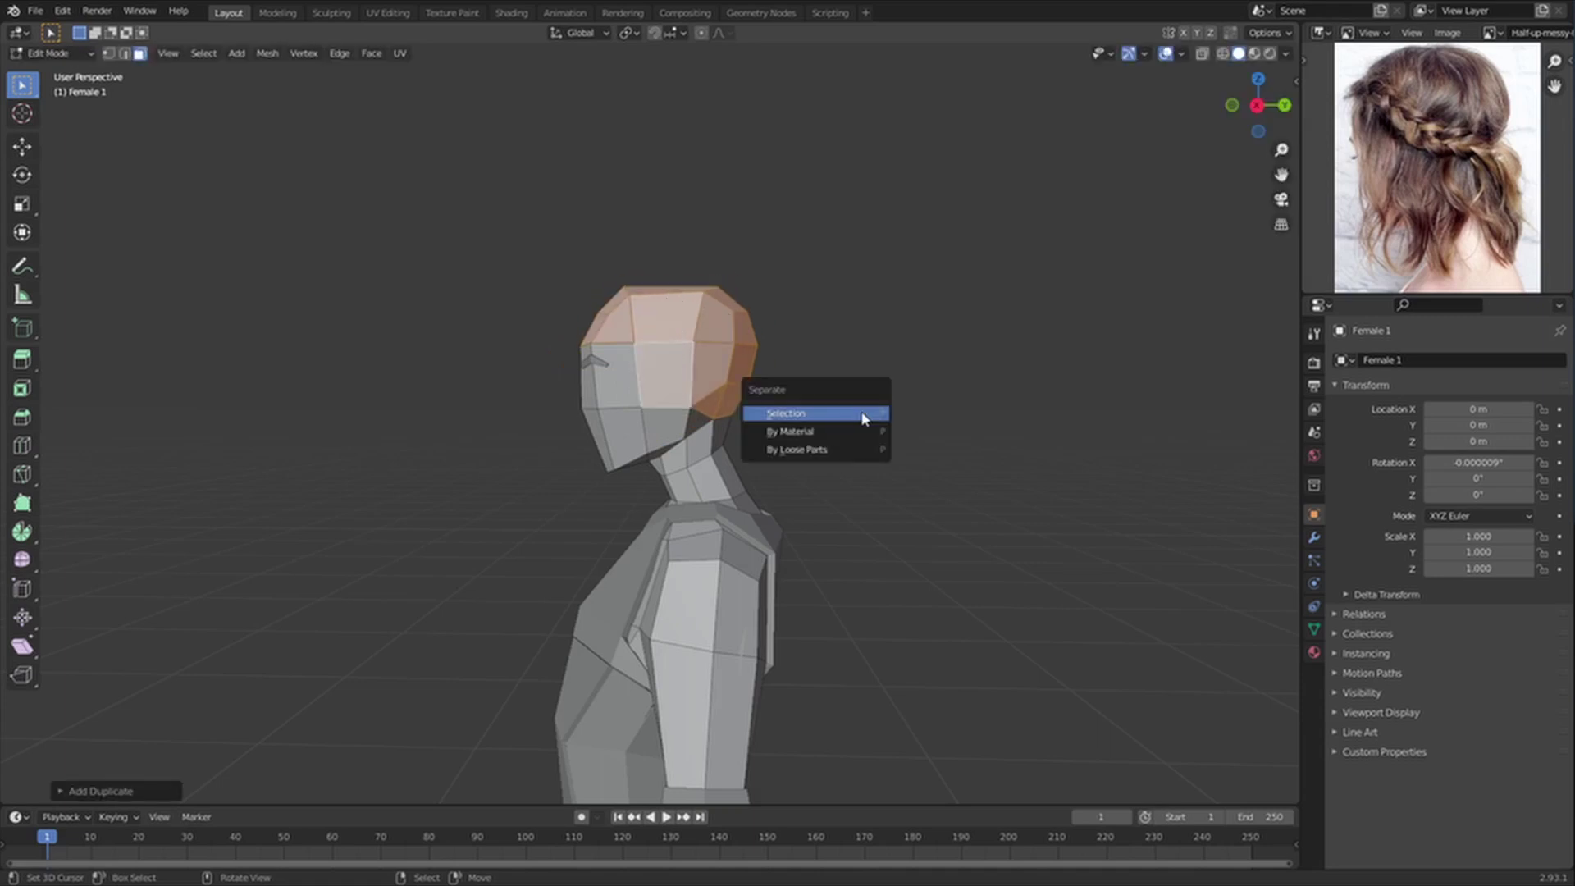
pyautogui.click(864, 419)
pyautogui.moveTo(864, 418); pyautogui.dragTo(763, 440, button='middle')
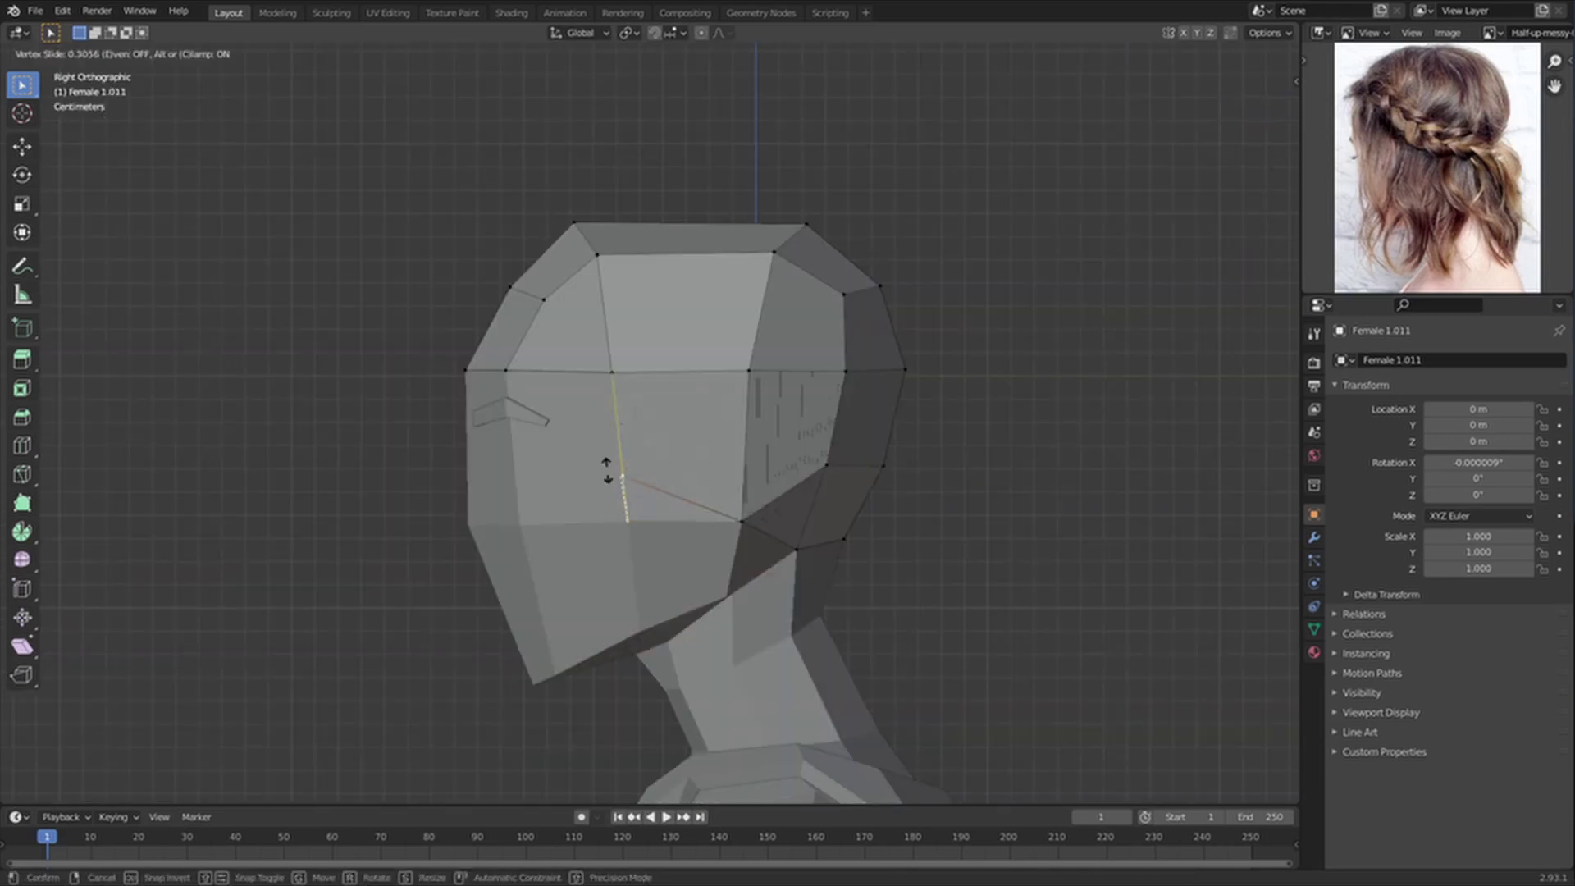
# Step: Slide the scalp piece's lower temple vertex upward and raise its forehead edge to shape the front hairline
pyautogui.click(606, 452)
pyautogui.press('2')
pyautogui.click(490, 375)
pyautogui.press('g')
pyautogui.press('g')
pyautogui.click(497, 357)
# Step: In the right view, slide the scalp piece's lower temple vertex further up along its edge
pyautogui.press('Tab')
pyautogui.moveTo(495, 359); pyautogui.dragTo(509, 361, button='middle')
pyautogui.press('KP_3')
pyautogui.press('Tab')
pyautogui.press('1')
pyautogui.hotkey('shift', 'v')
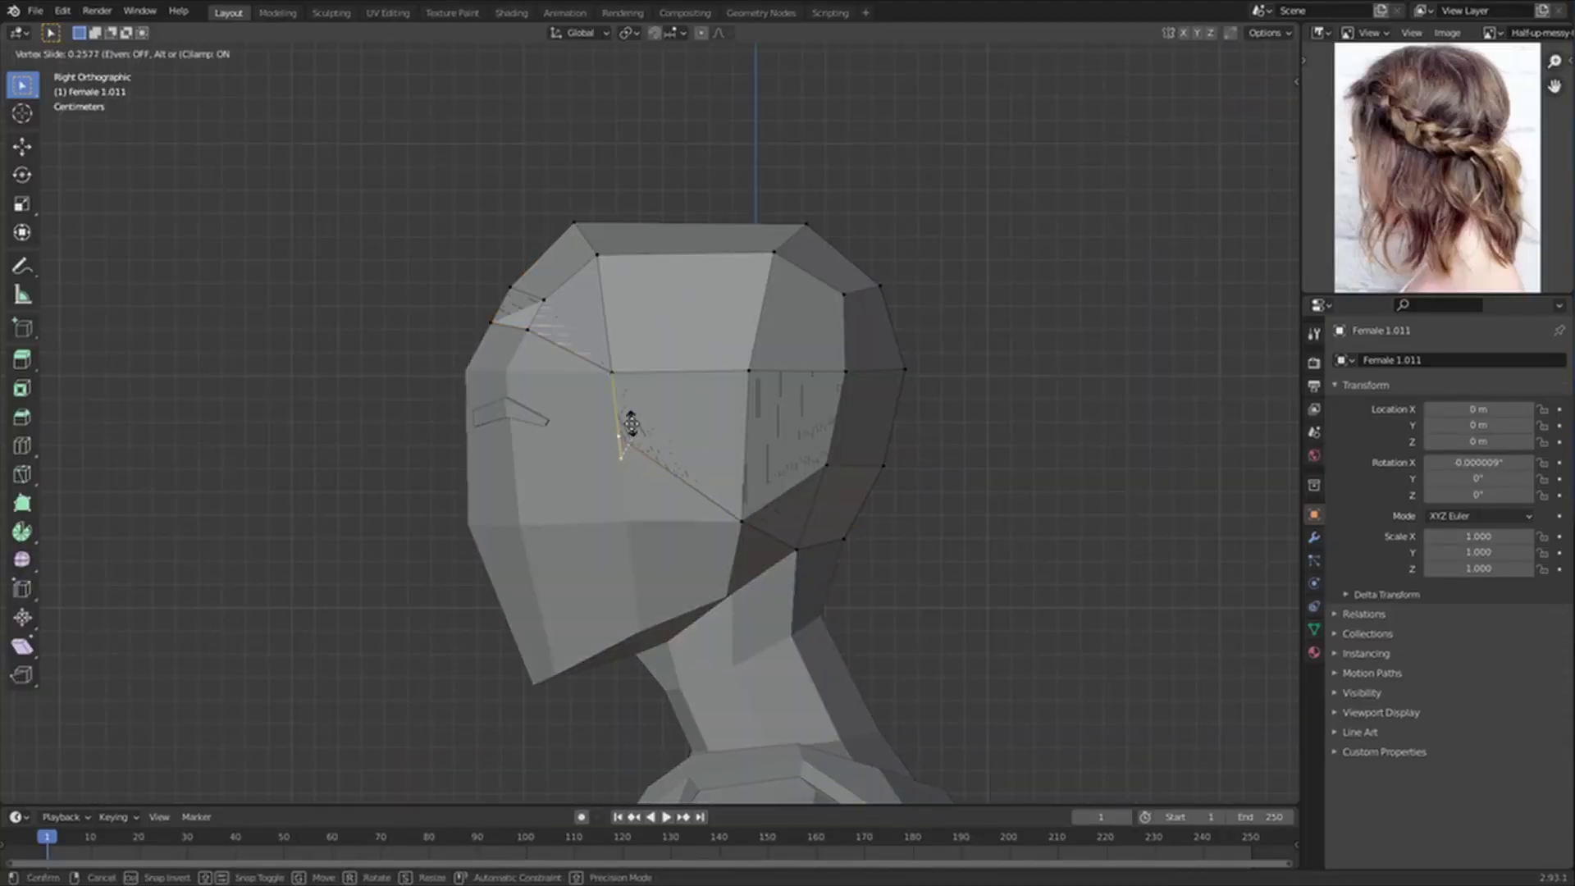
pyautogui.click(631, 424)
pyautogui.hotkey('shift', 'v')
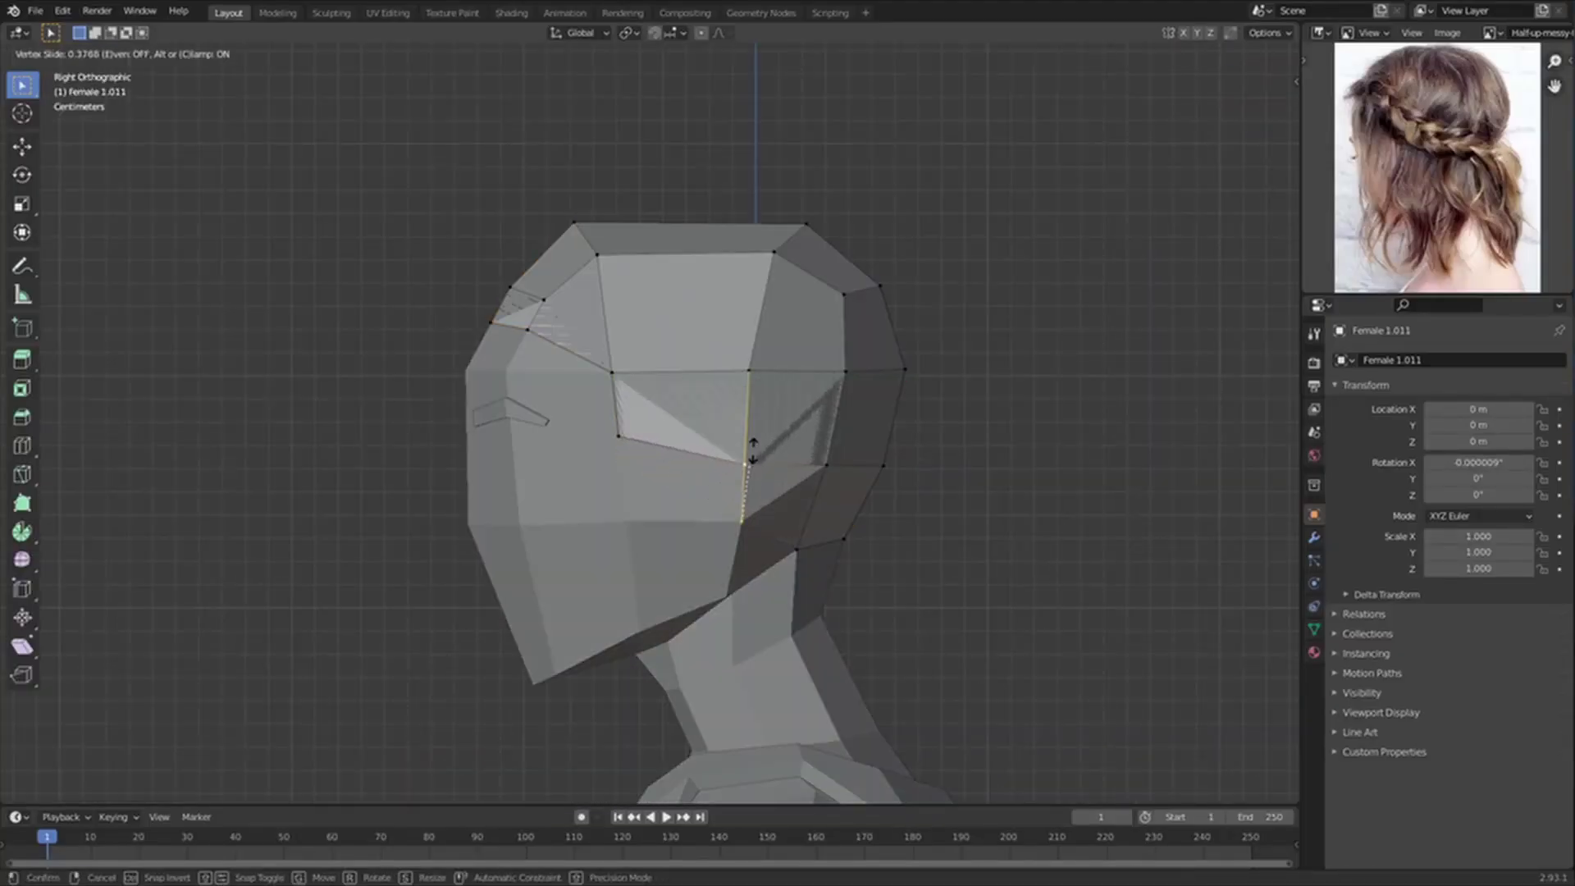
pyautogui.rightClick(753, 448)
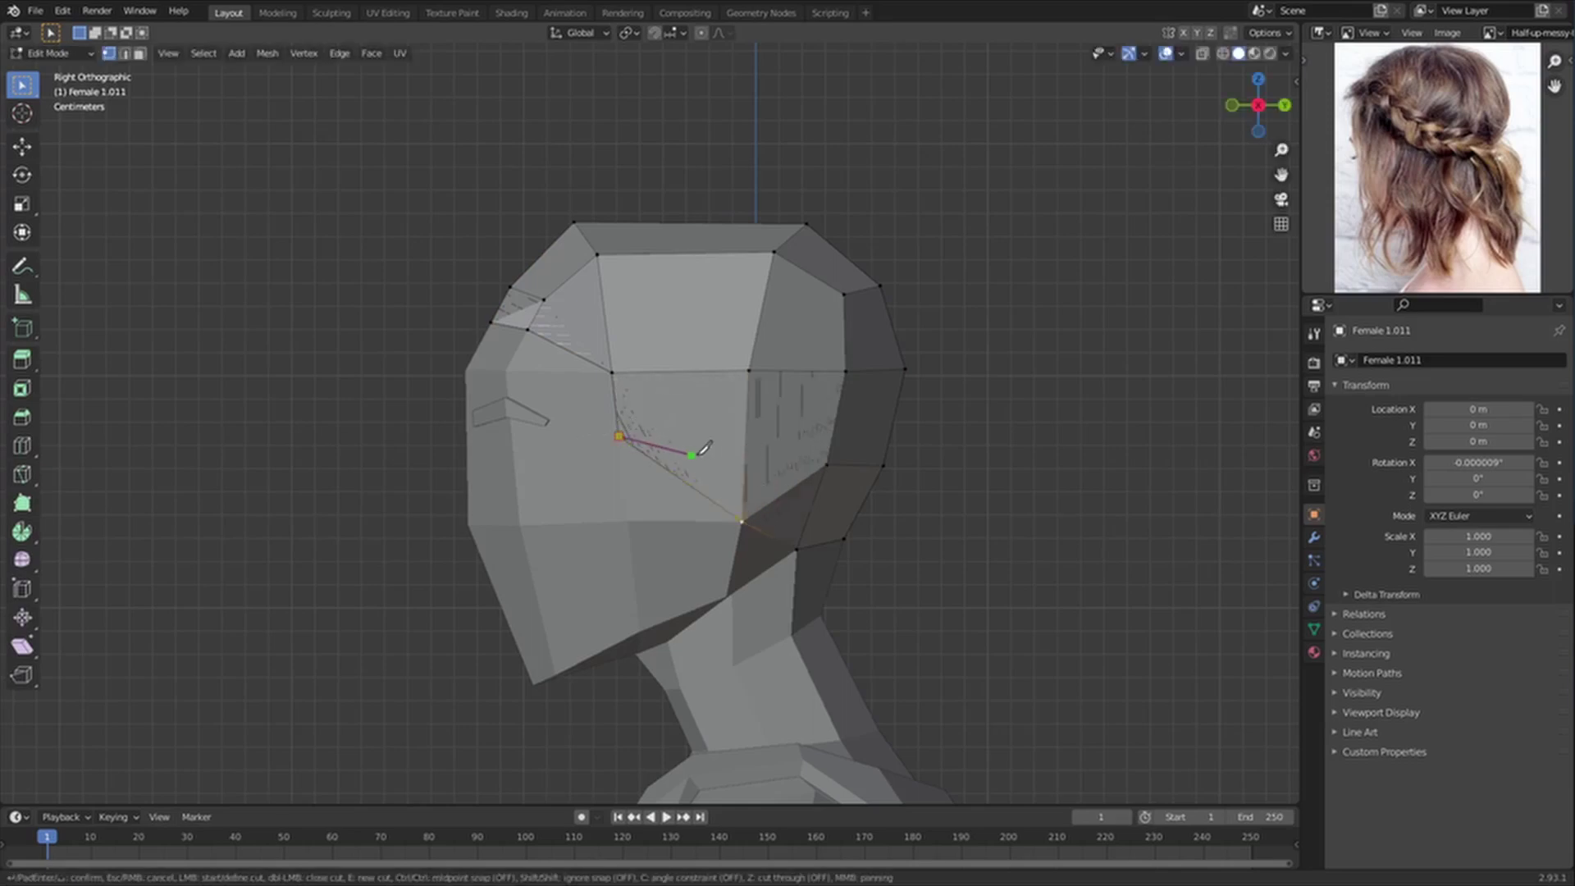
# Step: Knife-cut from the temple vertex to the vertical edge behind it and delete the face below the cut
pyautogui.press('Return')
pyautogui.press('3')
pyautogui.click(722, 492)
pyautogui.press('x')
pyautogui.click(698, 516)
pyautogui.press('Tab')
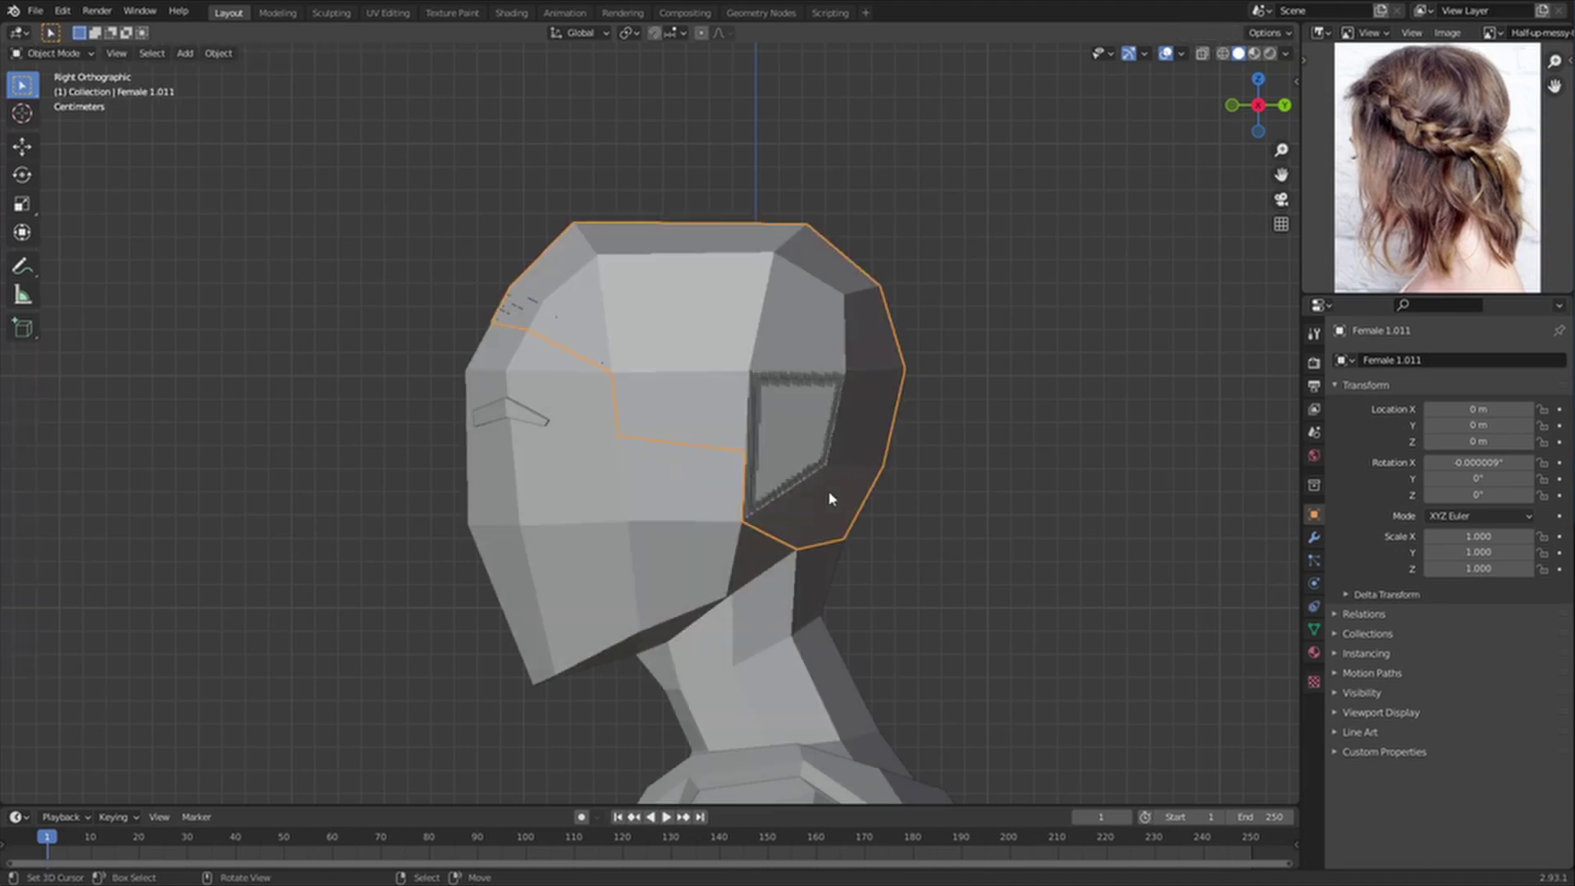
# Step: Remove the Decimate and Armature modifiers from the scalp piece
pyautogui.scroll(-5, 1032, 537)
pyautogui.scroll(2, 1066, 529)
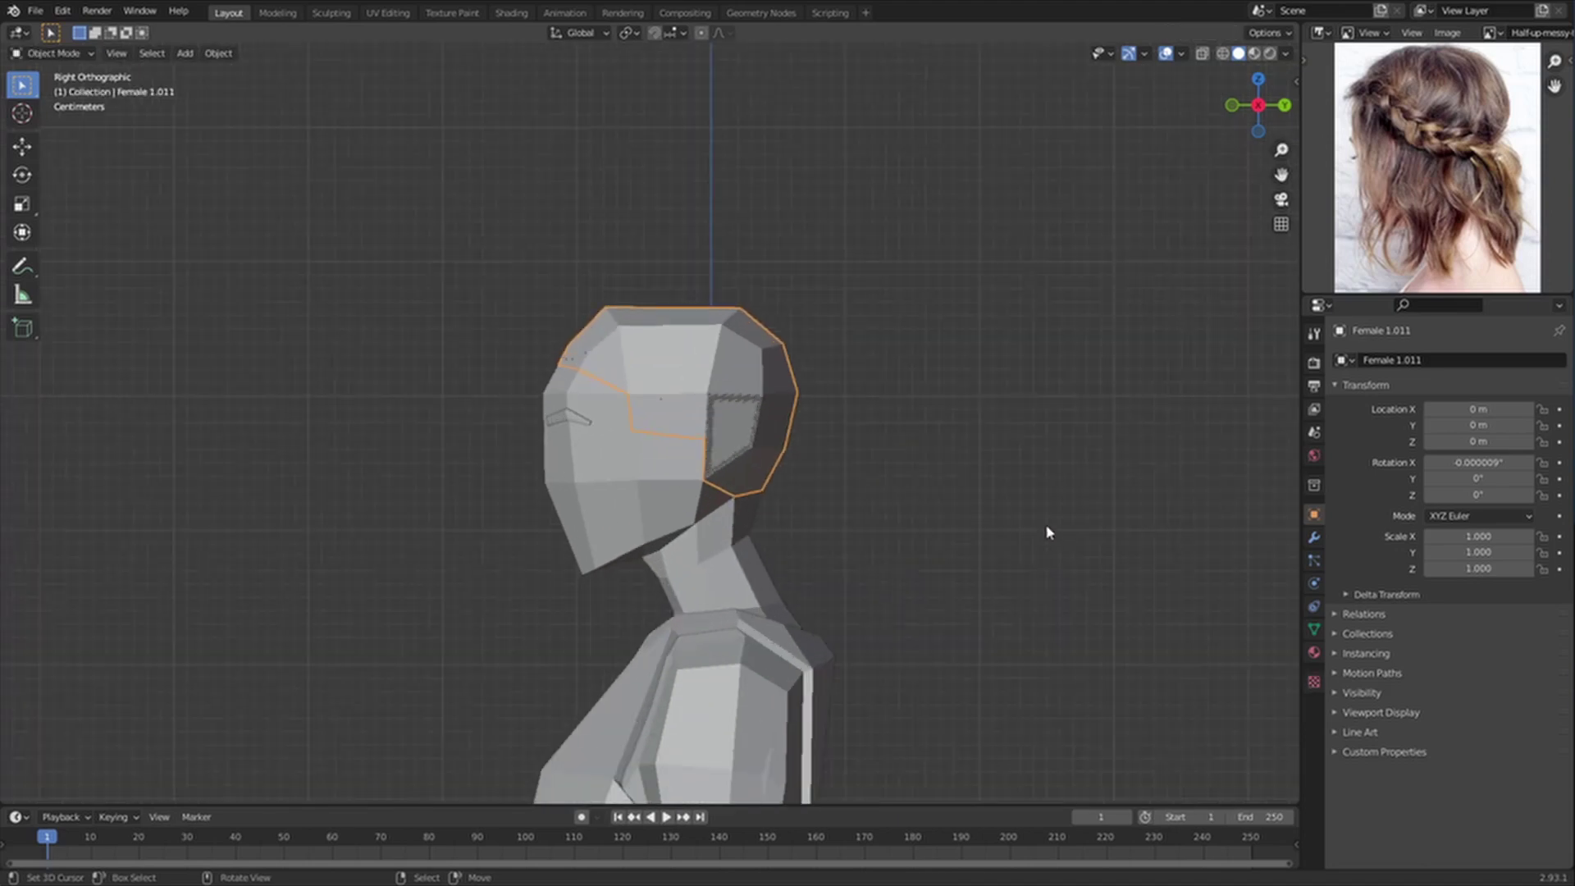
pyautogui.click(1314, 537)
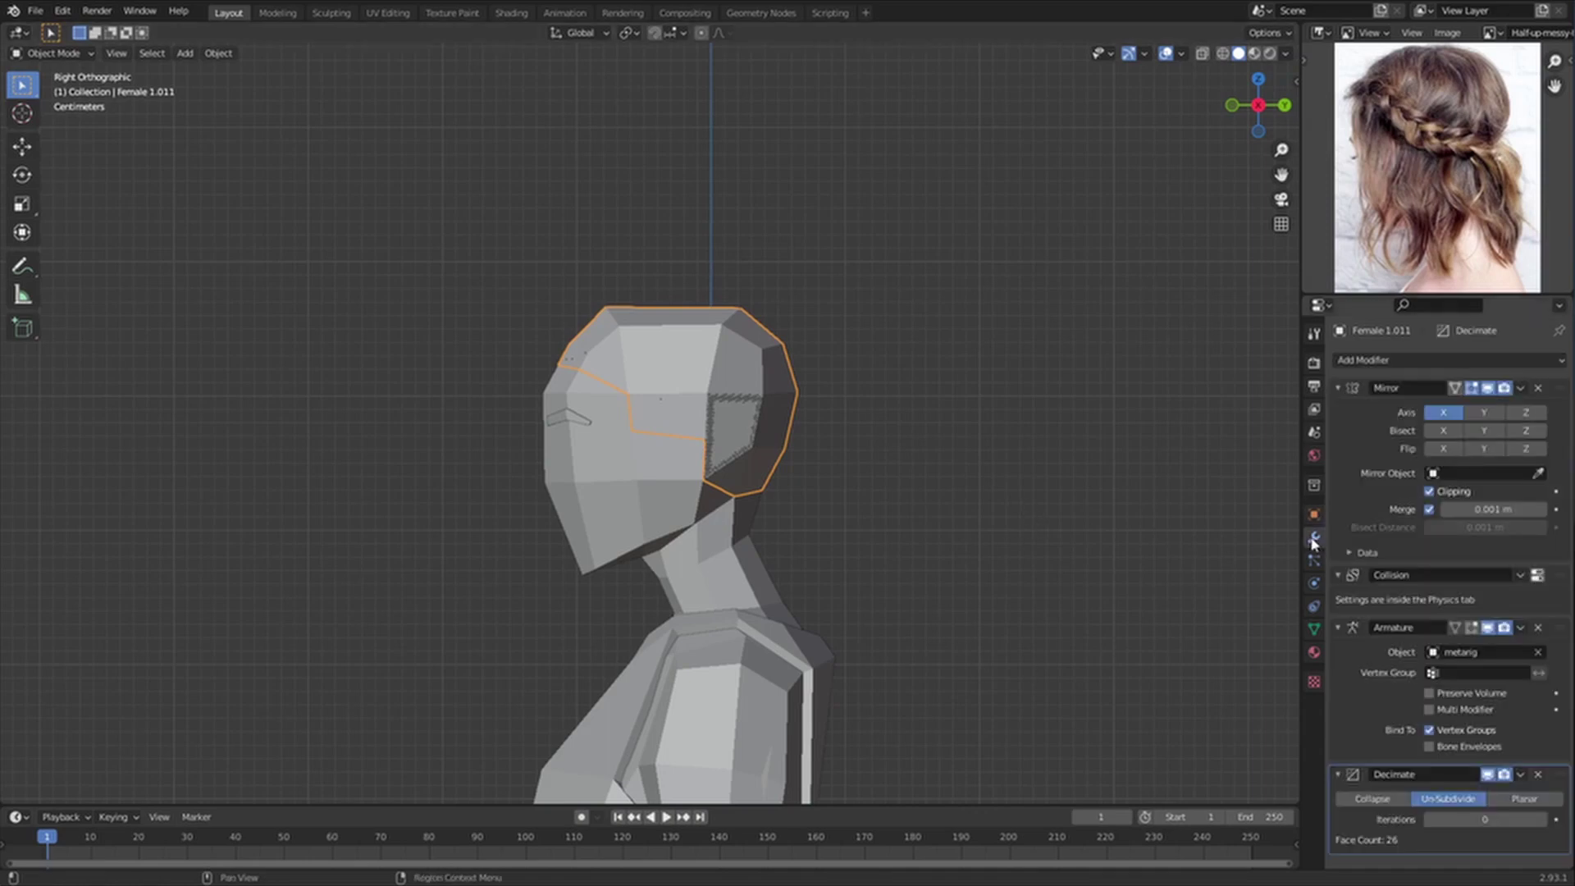
pyautogui.click(1538, 774)
# Step: Add a Solidify modifier to the scalp piece with a thickness of -0.004 m
pyautogui.click(1507, 362)
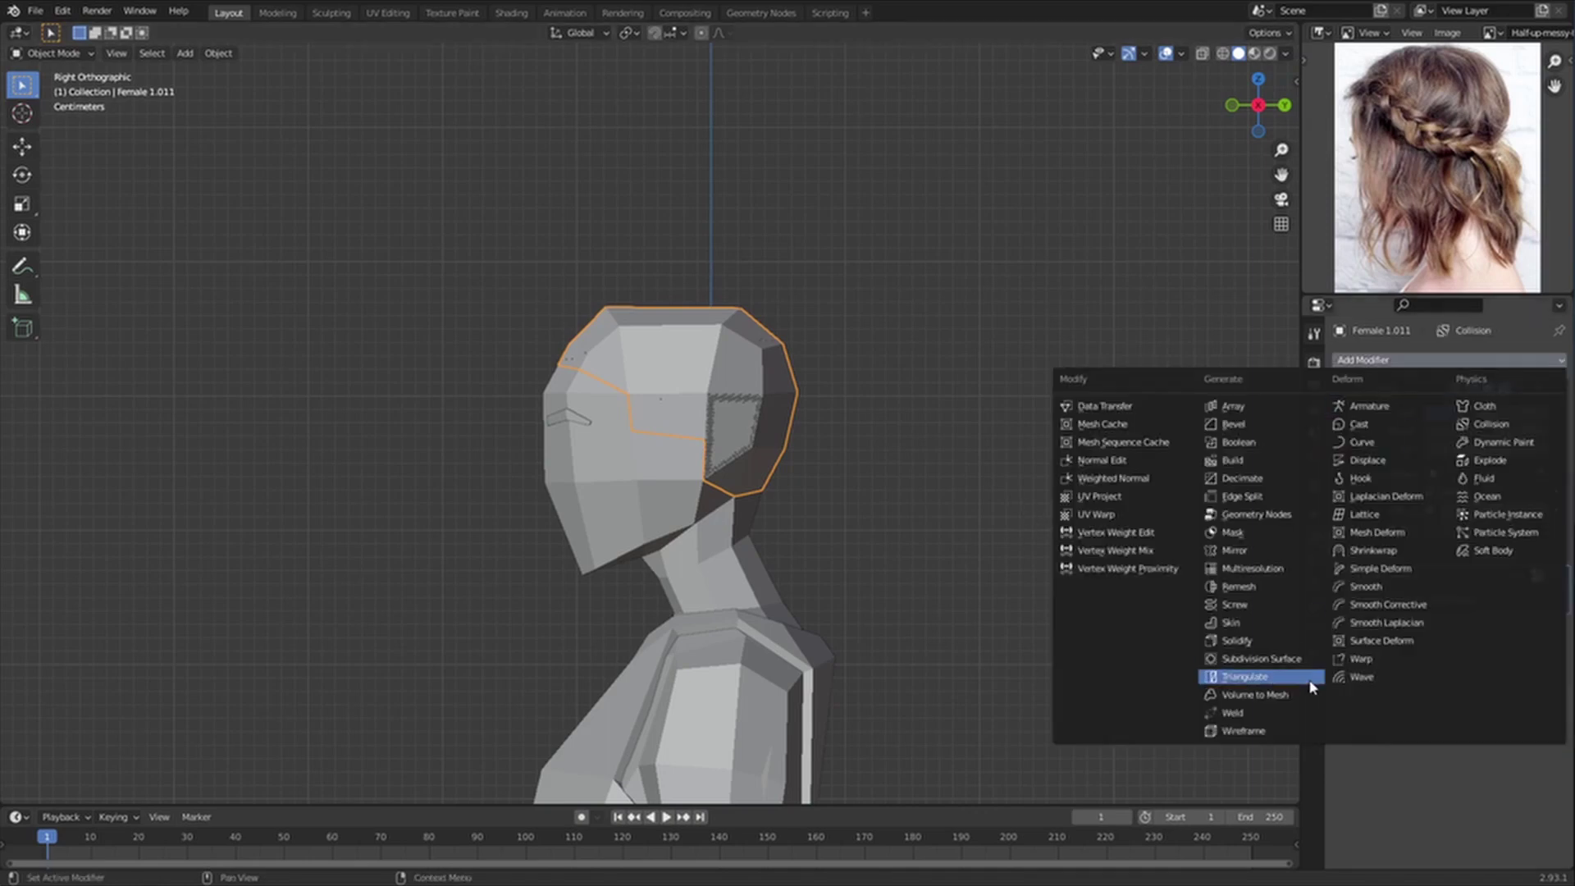
pyautogui.click(1239, 641)
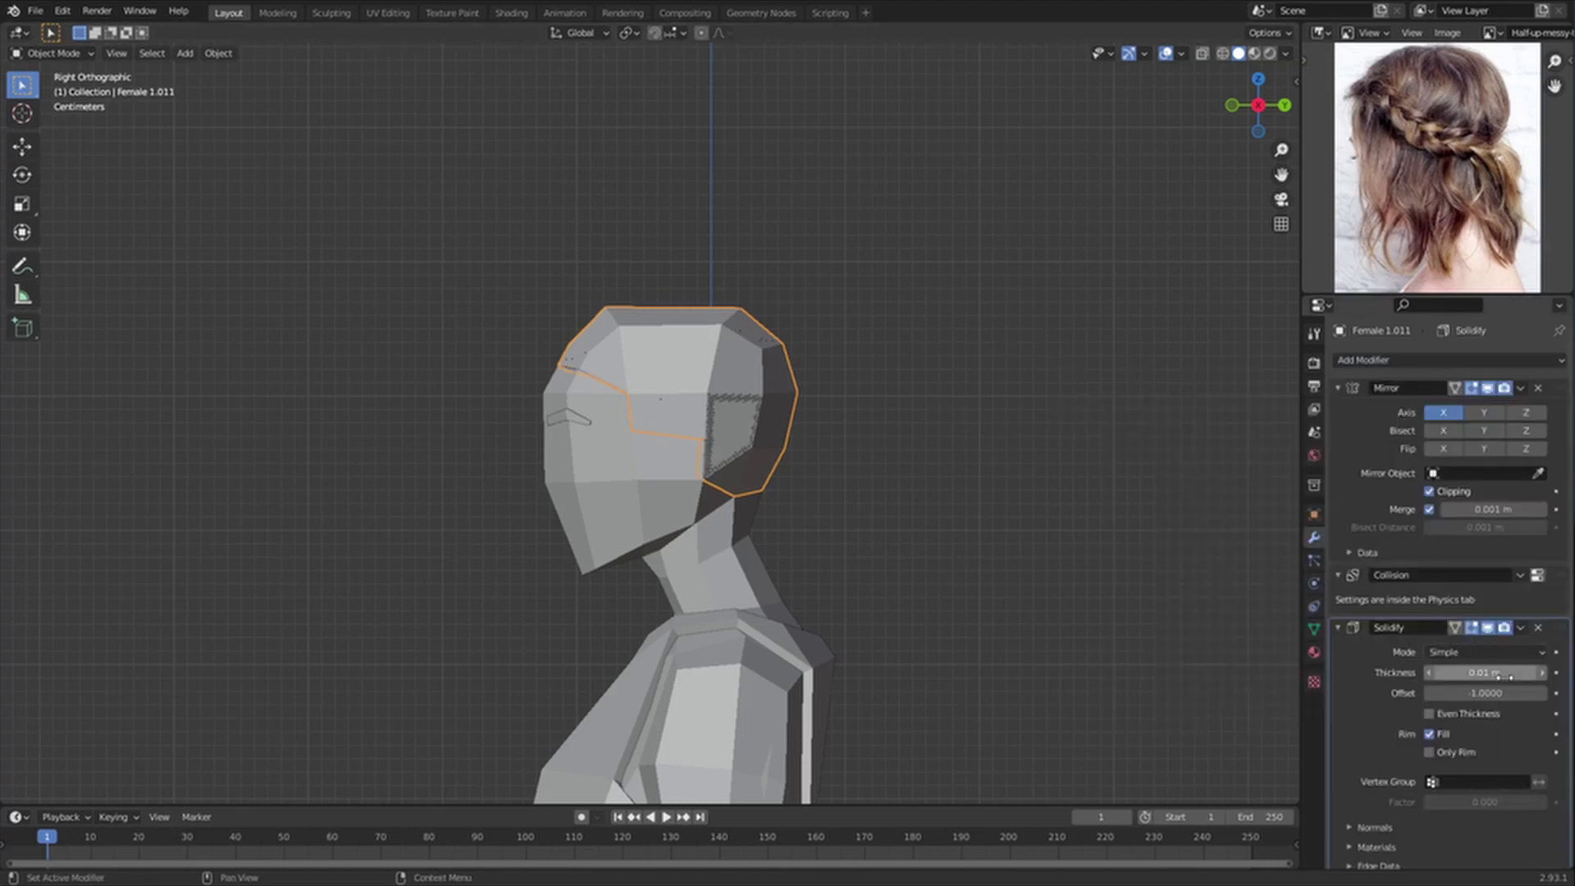
pyautogui.moveTo(1461, 682); pyautogui.dragTo(1406, 682)
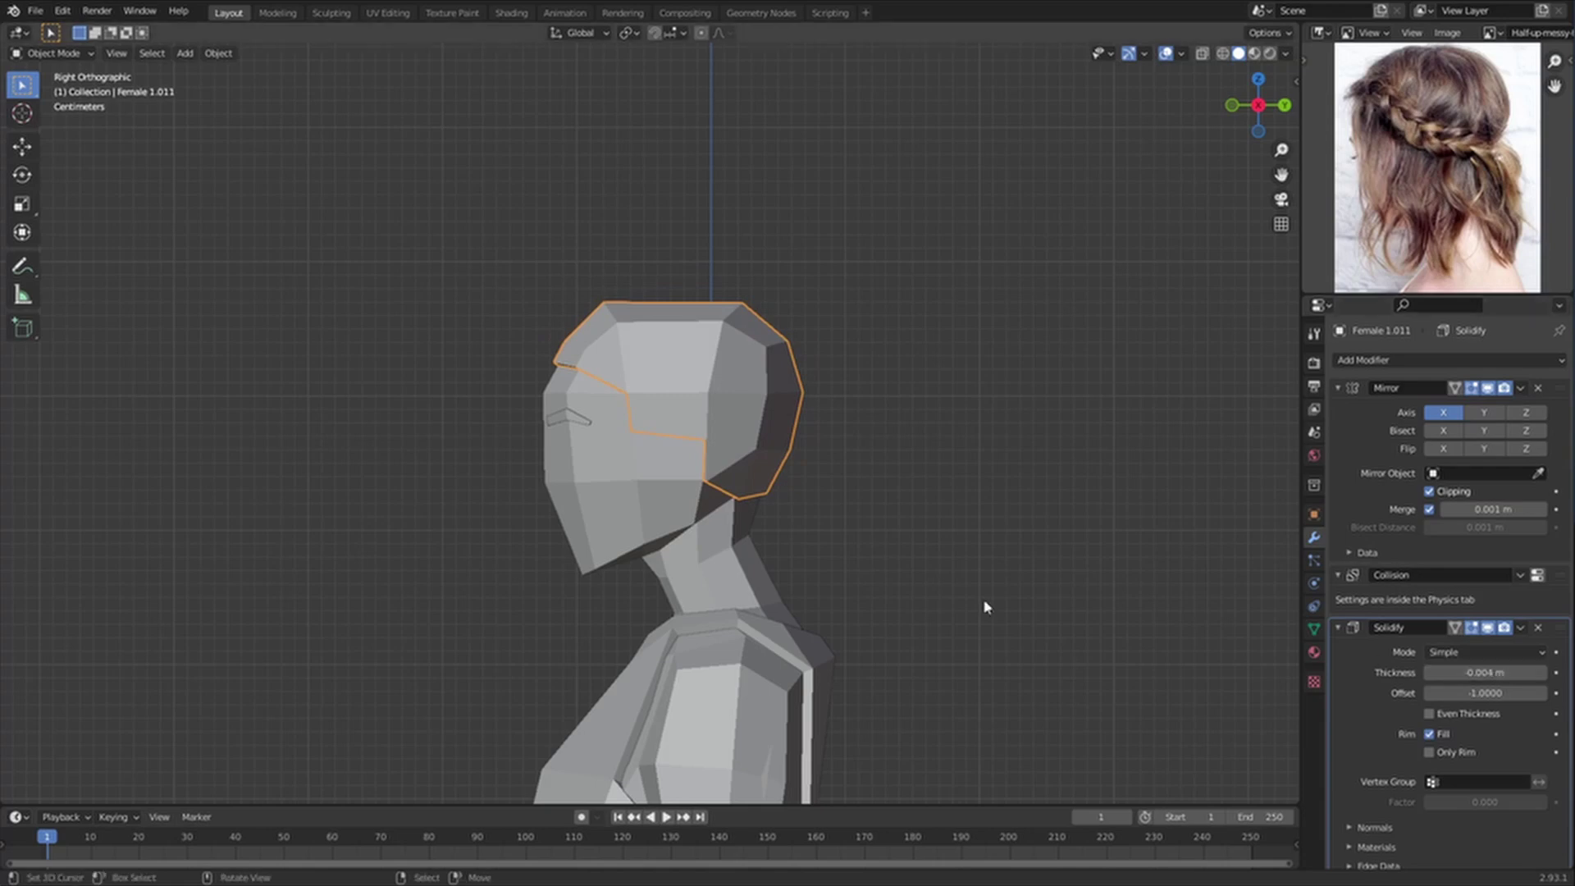
# Step: Examine the thickened scalp piece from the side and the whole figure from the front
pyautogui.moveTo(801, 573); pyautogui.dragTo(927, 490, button='middle')
pyautogui.press('KP_3')
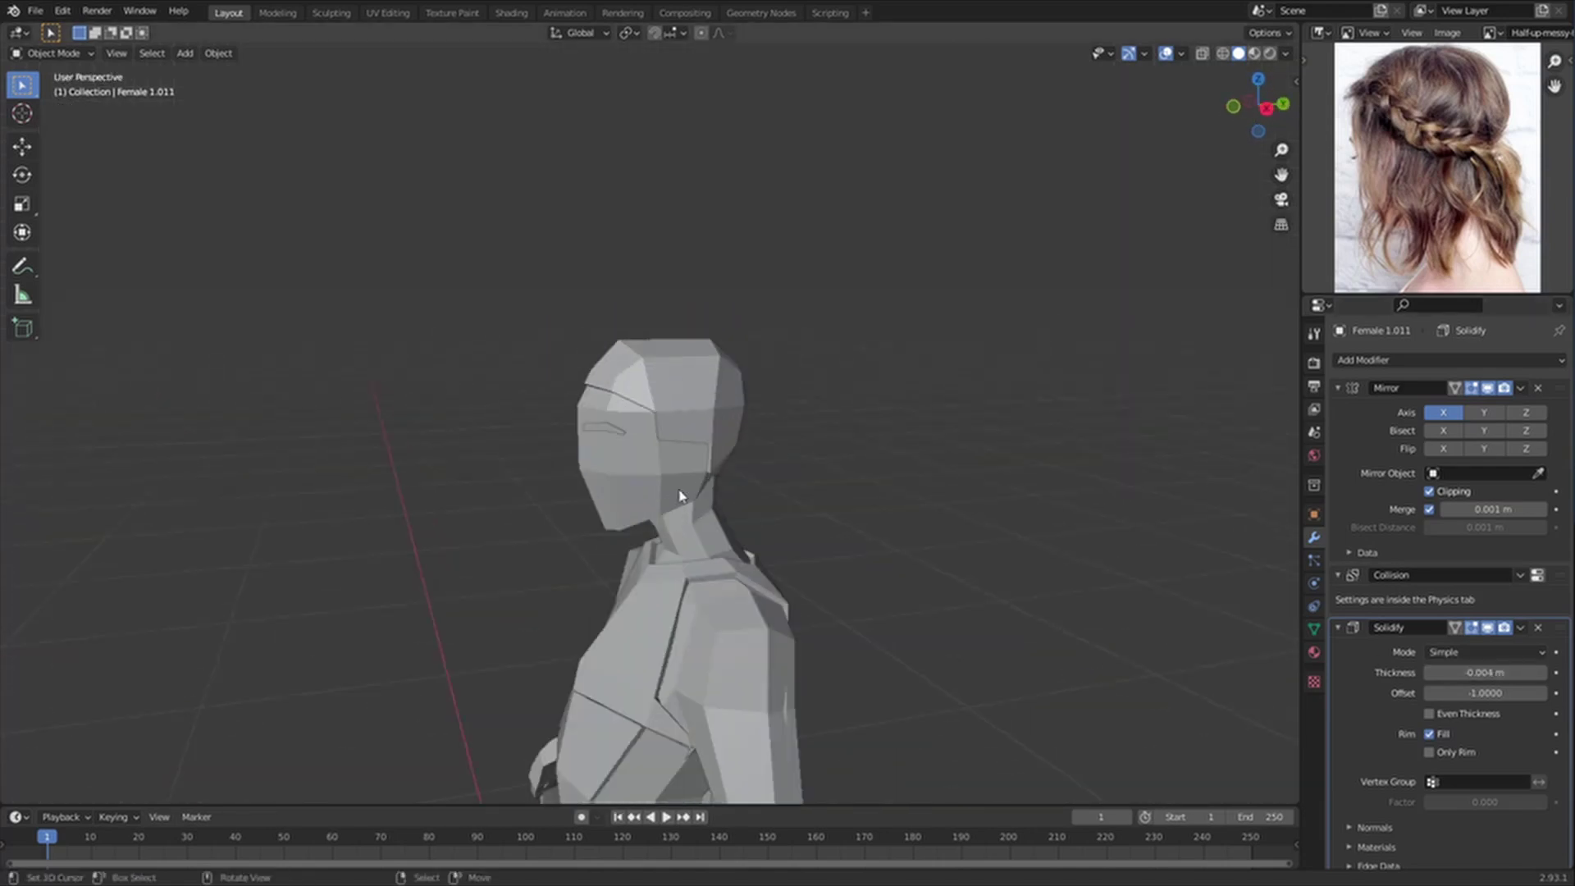
pyautogui.scroll(2, 998, 503)
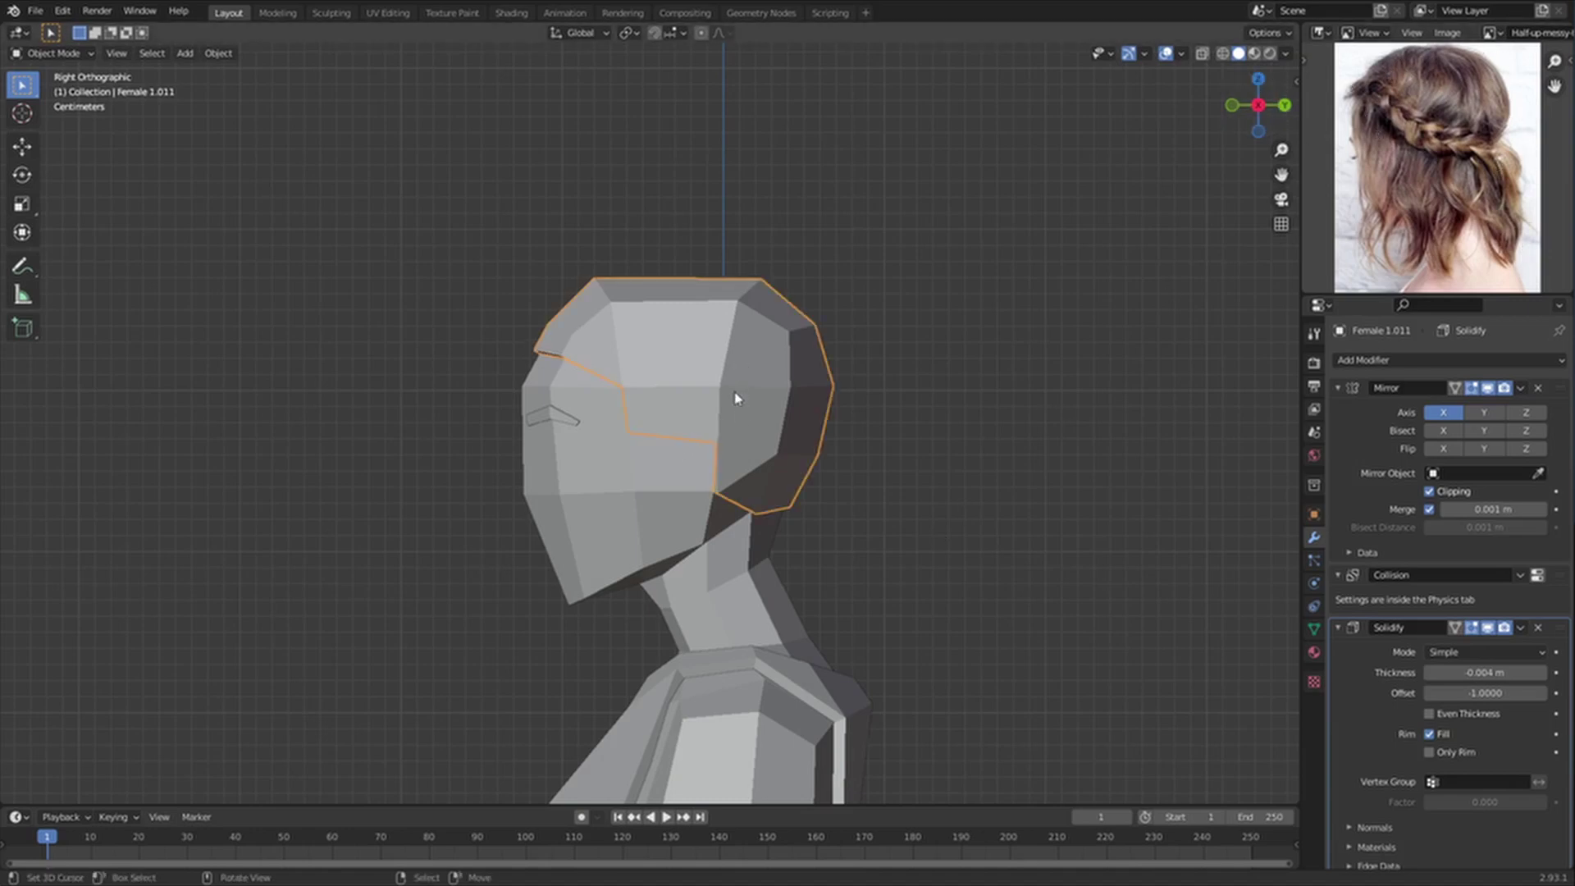
pyautogui.scroll(2, 763, 418)
pyautogui.scroll(-3, 764, 428)
pyautogui.moveTo(763, 432); pyautogui.dragTo(771, 388, button='middle')
pyautogui.click(732, 341)
pyautogui.scroll(-5, 851, 443)
pyautogui.keyDown('shift'); pyautogui.moveTo(851, 443); pyautogui.dragTo(833, 337, button='middle'); pyautogui.keyUp('shift')
pyautogui.scroll(-5, 834, 337)
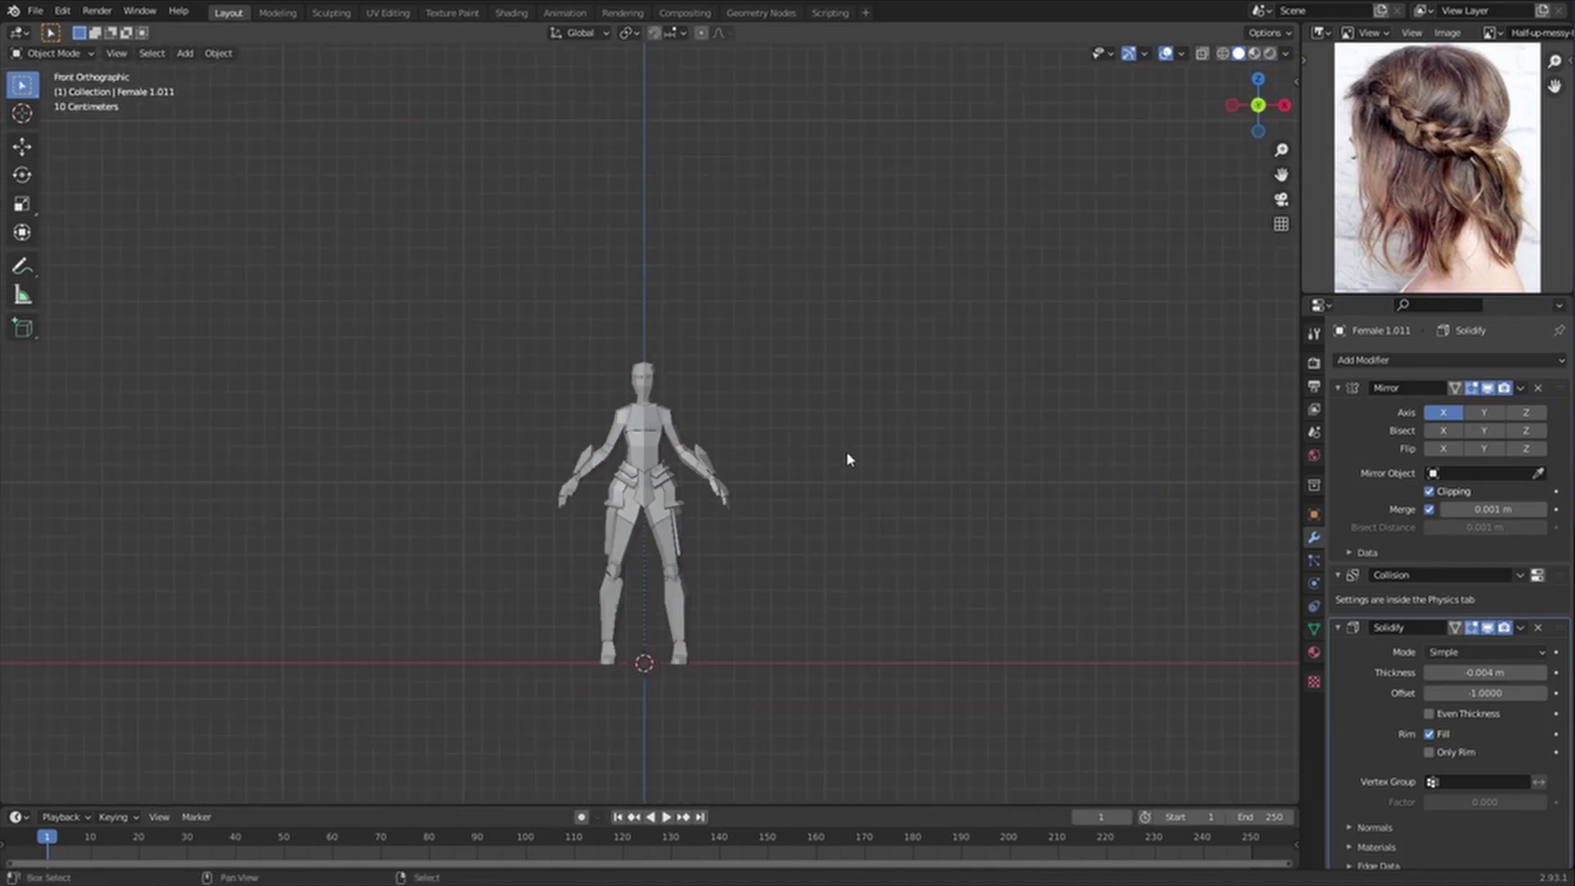
pyautogui.hotkey('shift', 'a')
pyautogui.moveTo(848, 458)
pyautogui.click(910, 469)
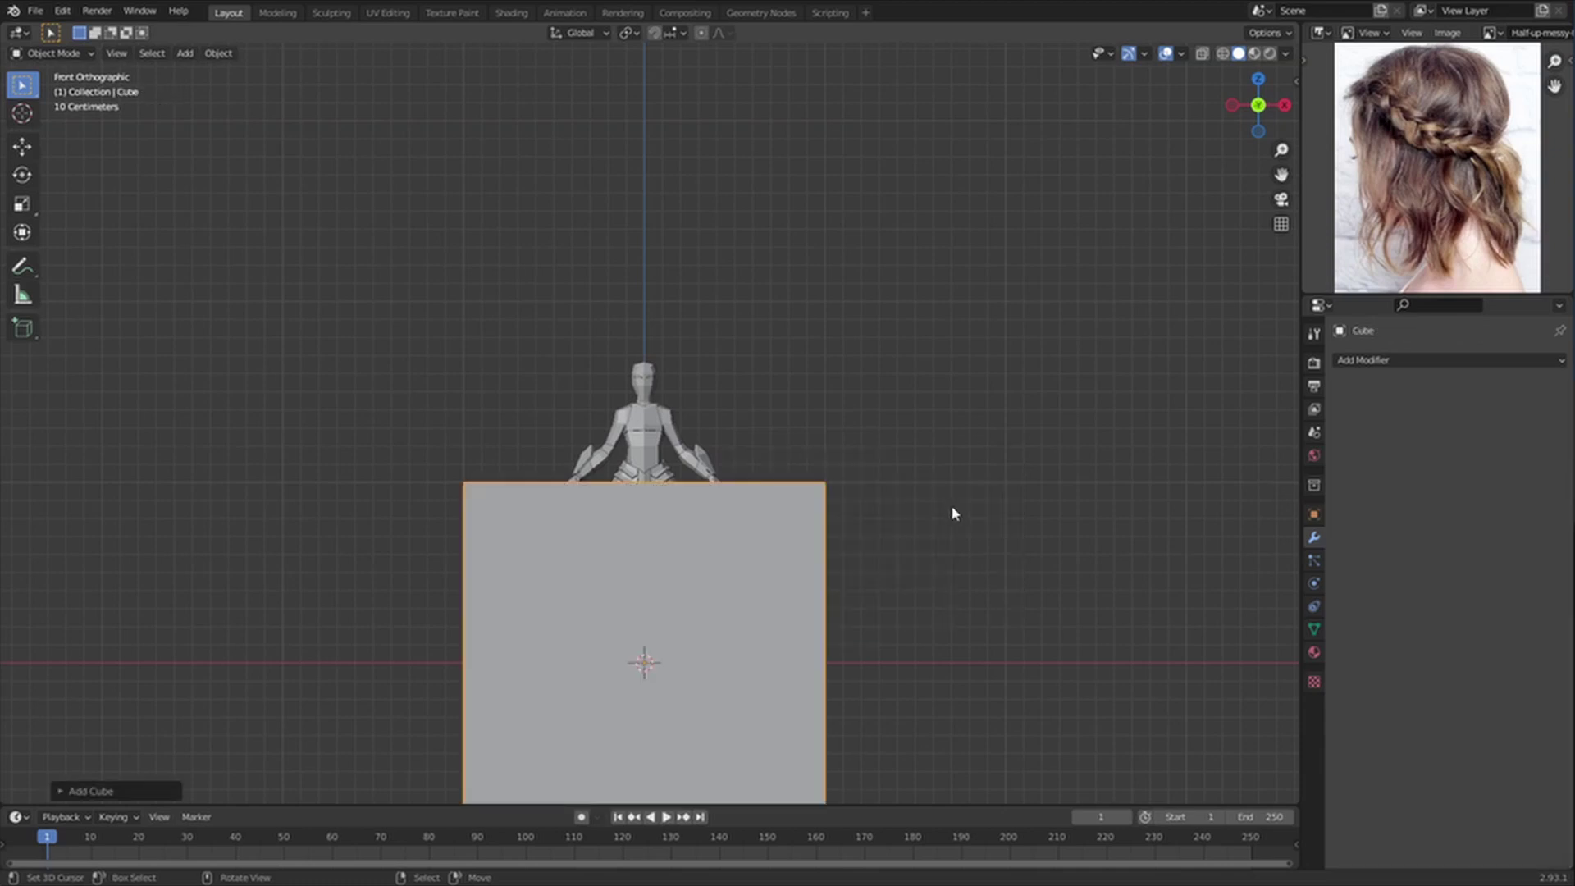
pyautogui.press('Delete')
# Step: Add a mesh plane, scale it down, move it beside the head and tilt it in the front view
pyautogui.hotkey('shift', 'a')
pyautogui.moveTo(993, 530)
pyautogui.click(1075, 531)
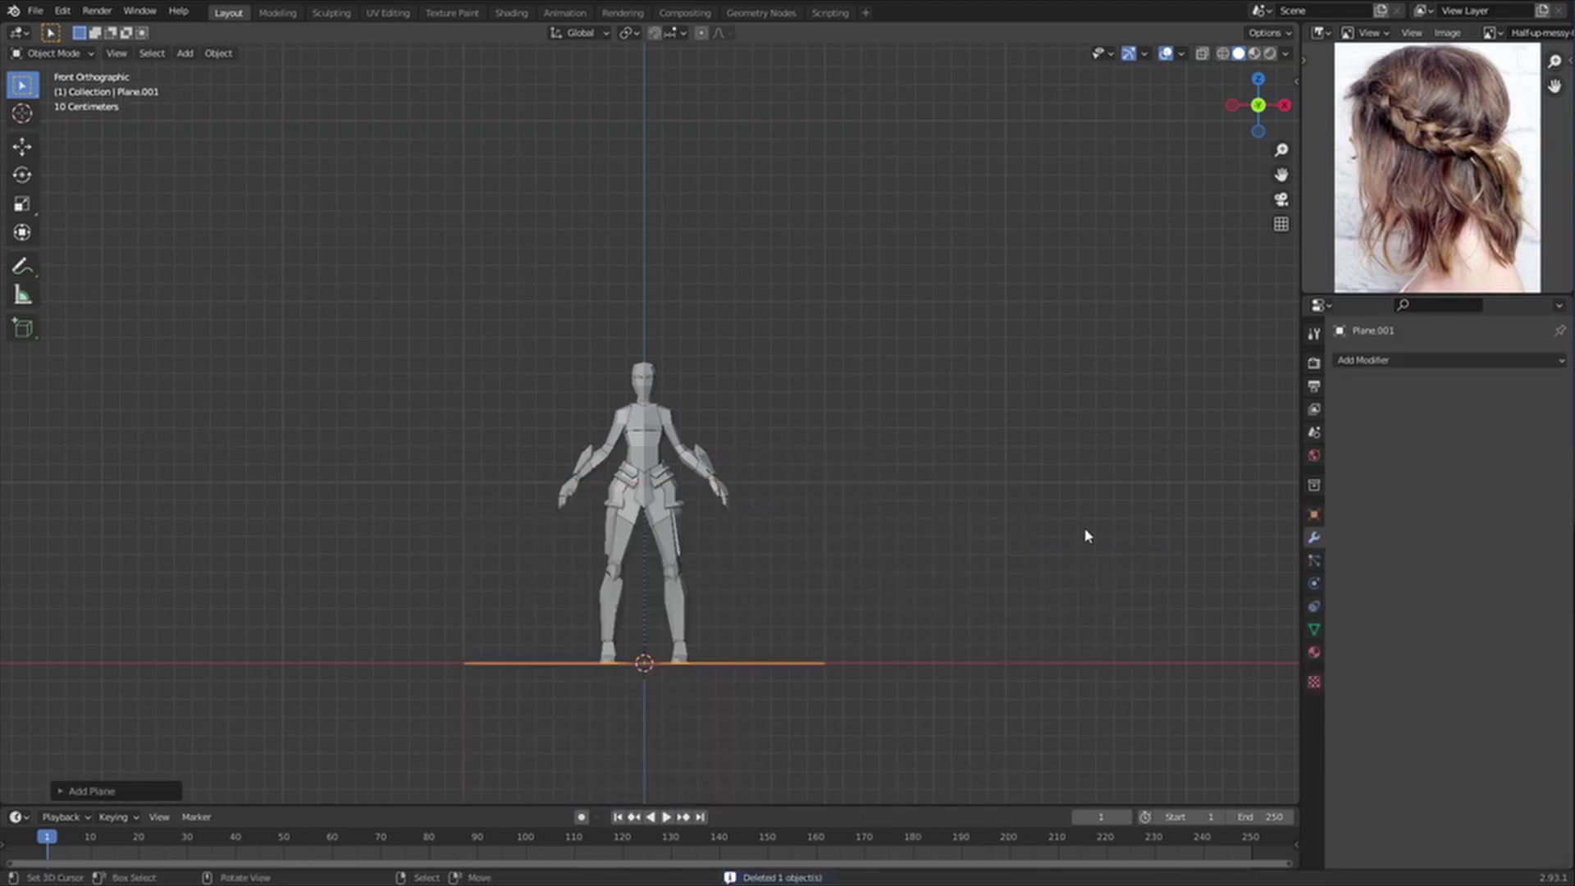
pyautogui.press('g')
pyautogui.press('r')
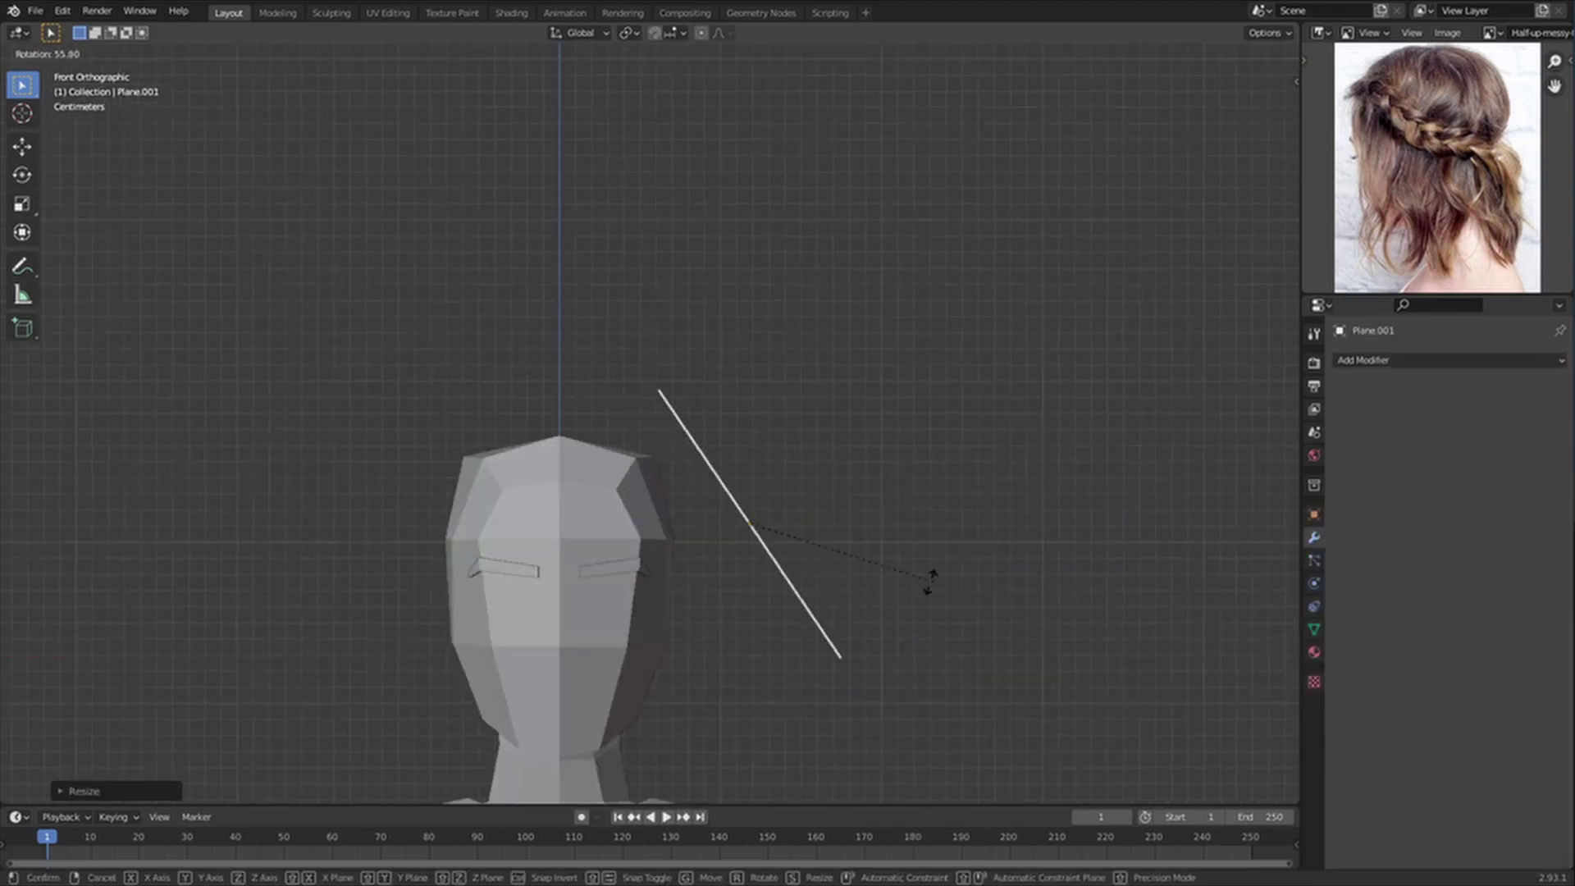
pyautogui.click(854, 591)
pyautogui.press('r')
pyautogui.click(741, 566)
# Step: In the top view, shrink the plane, move it to the forehead on the +X side and rotate it along the surface
pyautogui.press('KP_7')
pyautogui.press('g')
pyautogui.click(812, 689)
pyautogui.press('s')
pyautogui.click(686, 517)
pyautogui.press('g')
pyautogui.click(578, 536)
pyautogui.scroll(5, 648, 423)
pyautogui.press('r')
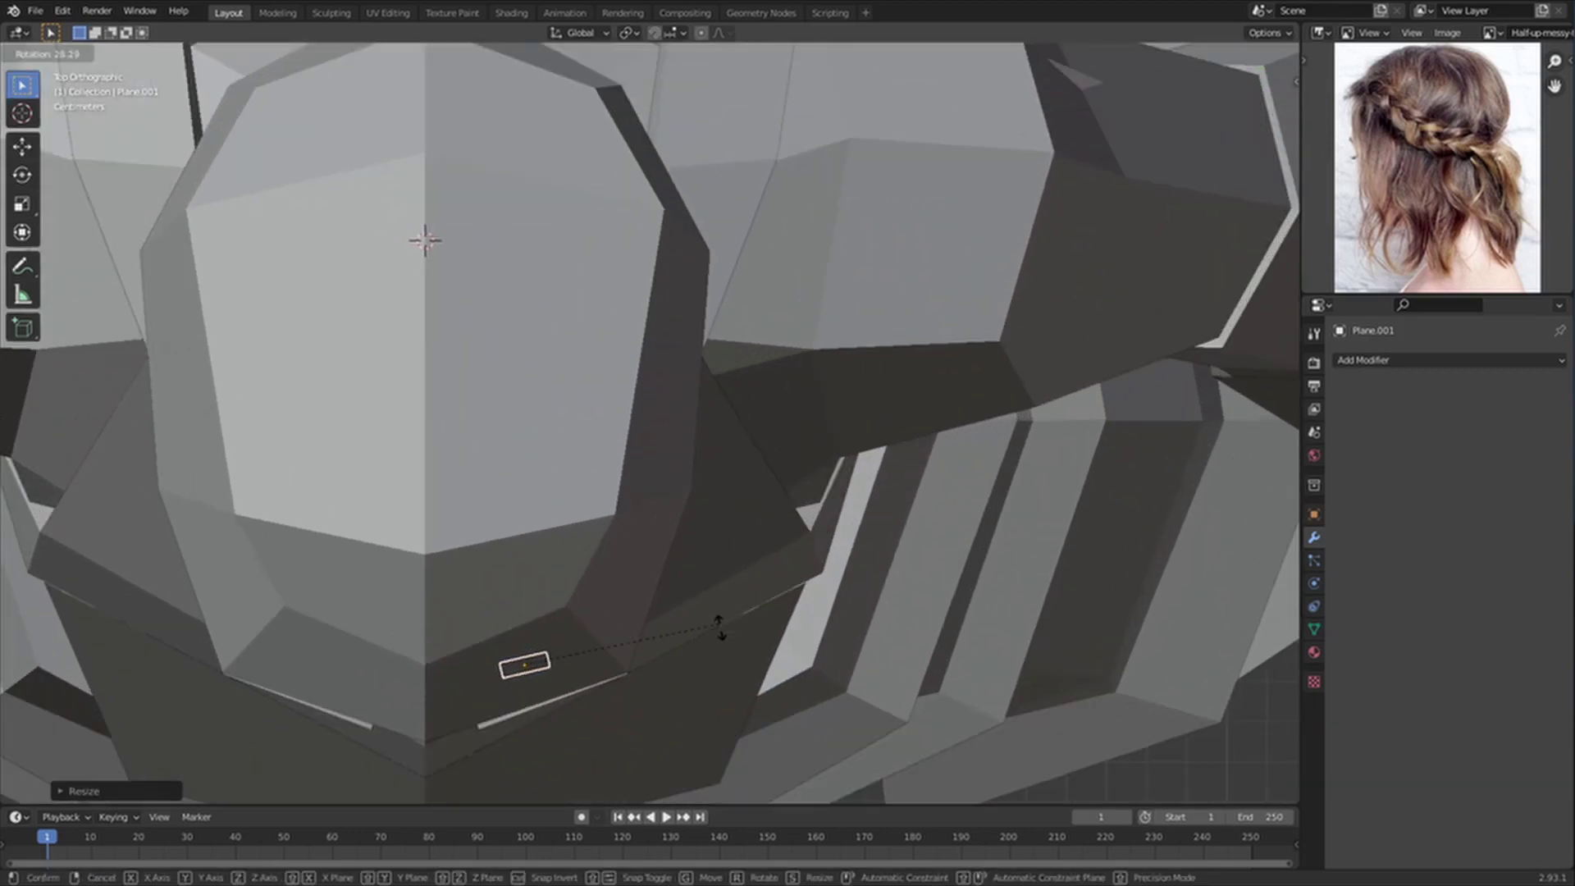
pyautogui.click(696, 578)
# Step: In the front view, rotate, enlarge and reposition the plane so it lies against the upper forehead near the hairline
pyautogui.moveTo(696, 577); pyautogui.dragTo(745, 478, button='middle')
pyautogui.scroll(4, 622, 426)
pyautogui.scroll(-3, 626, 495)
pyautogui.scroll(2, 812, 462)
pyautogui.press('`')
pyautogui.click(666, 412)
pyautogui.press('r')
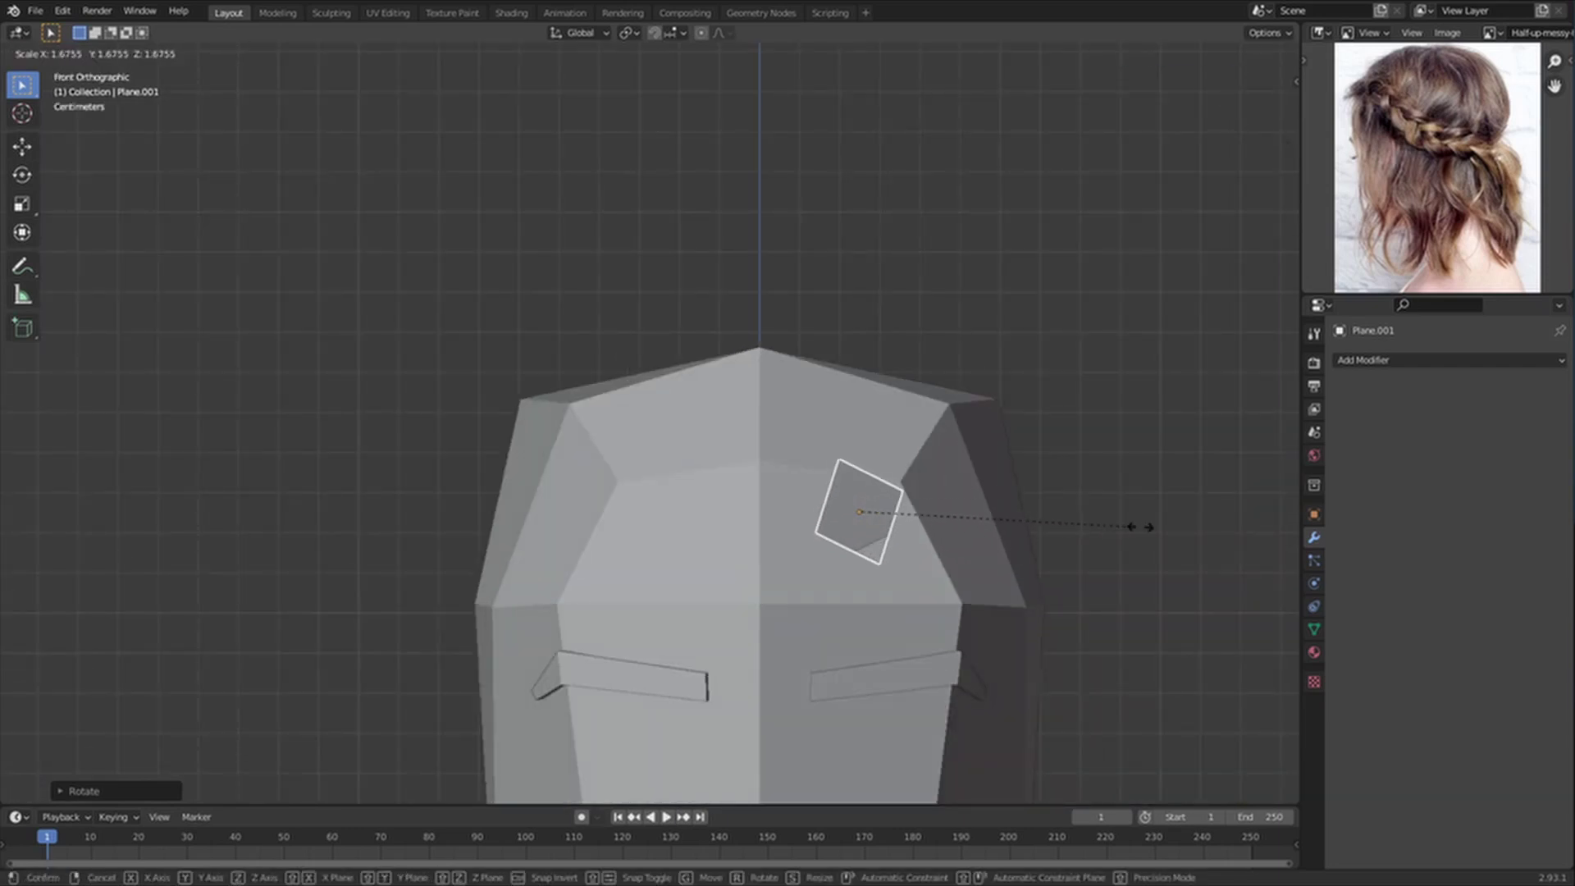
pyautogui.press('r')
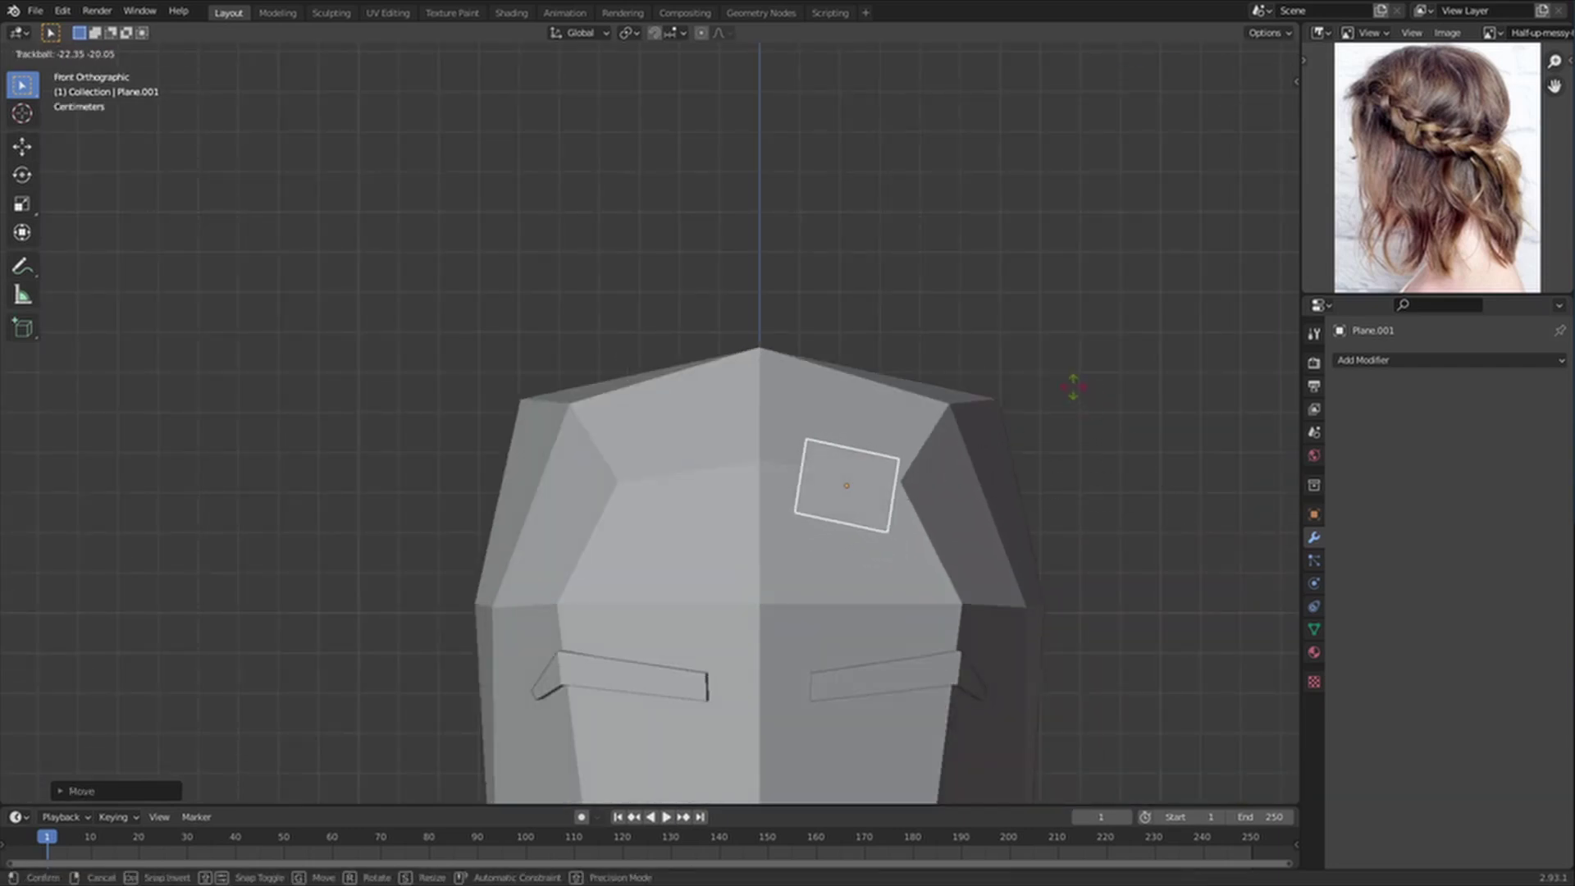
pyautogui.click(1067, 392)
pyautogui.keyDown('shift'); pyautogui.moveTo(1054, 433); pyautogui.dragTo(914, 431, button='middle'); pyautogui.keyUp('shift')
pyautogui.scroll(2, 923, 430)
pyautogui.press('g')
pyautogui.click(936, 443)
# Step: In Edit Mode from the top view, move the plane's outer corner vertices to follow the forehead's curve
pyautogui.press('Tab')
pyautogui.press('1')
pyautogui.press('KP_7')
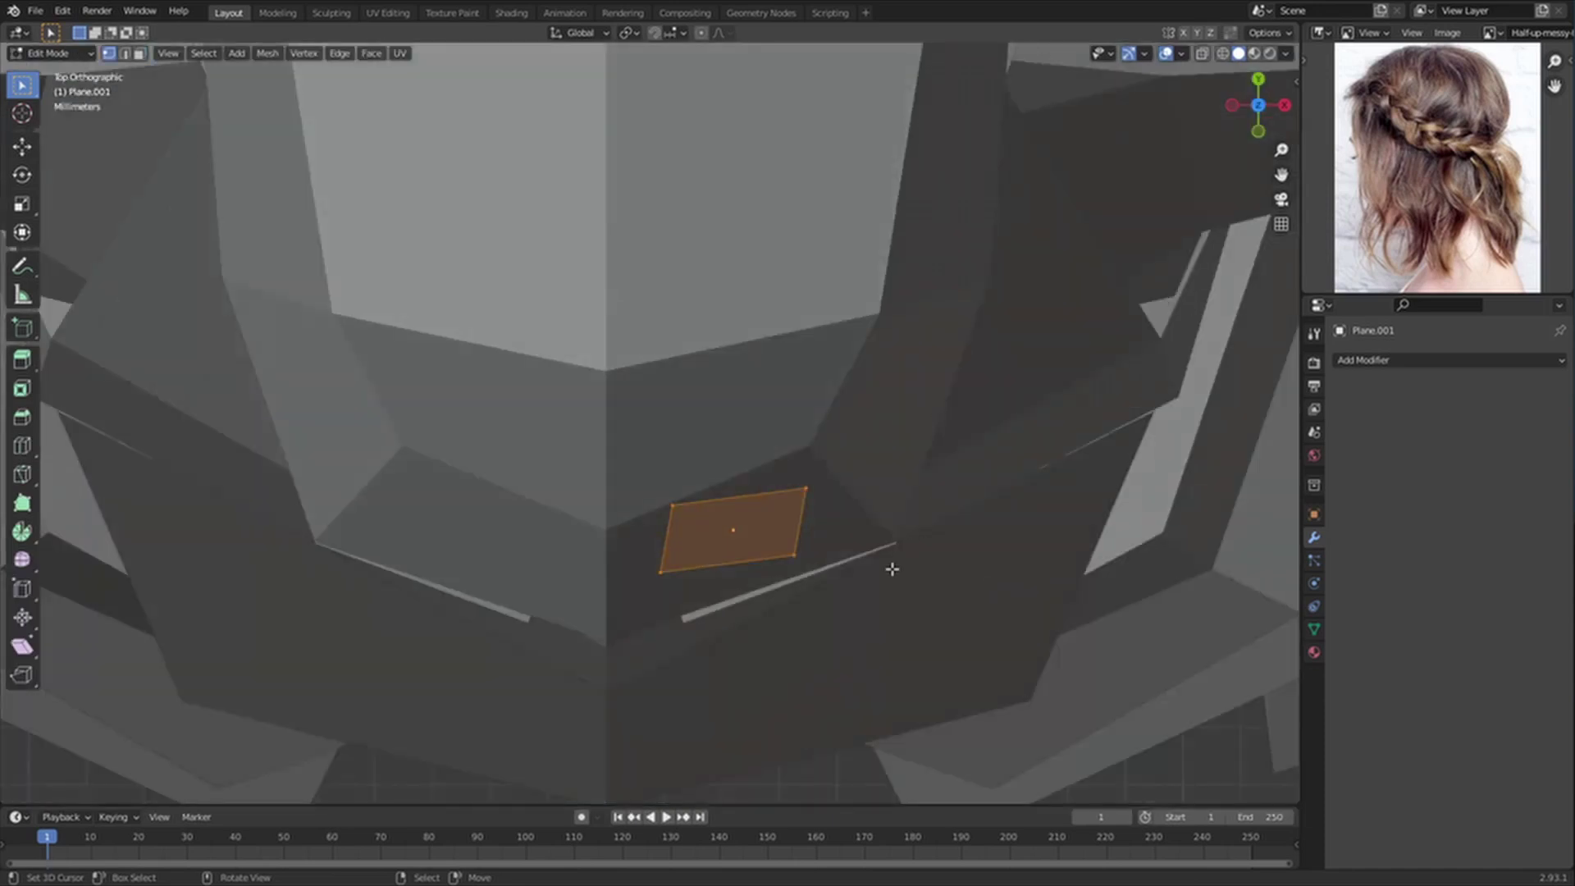
pyautogui.click(807, 566)
pyautogui.press('g')
pyautogui.click(877, 522)
pyautogui.click(777, 491)
pyautogui.press('g')
pyautogui.click(780, 452)
# Step: Extrude the plane's outer edge back toward the temple to start a hair strip
pyautogui.press('2')
pyautogui.click(842, 497)
pyautogui.keyDown('shift'); pyautogui.moveTo(858, 516); pyautogui.dragTo(605, 580, button='middle'); pyautogui.keyUp('shift')
pyautogui.press('e')
pyautogui.click(758, 367)
# Step: In the right view, move the extruded end's vertices down so the strip slopes across the temple
pyautogui.press('`')
pyautogui.click(1002, 442)
pyautogui.press('g')
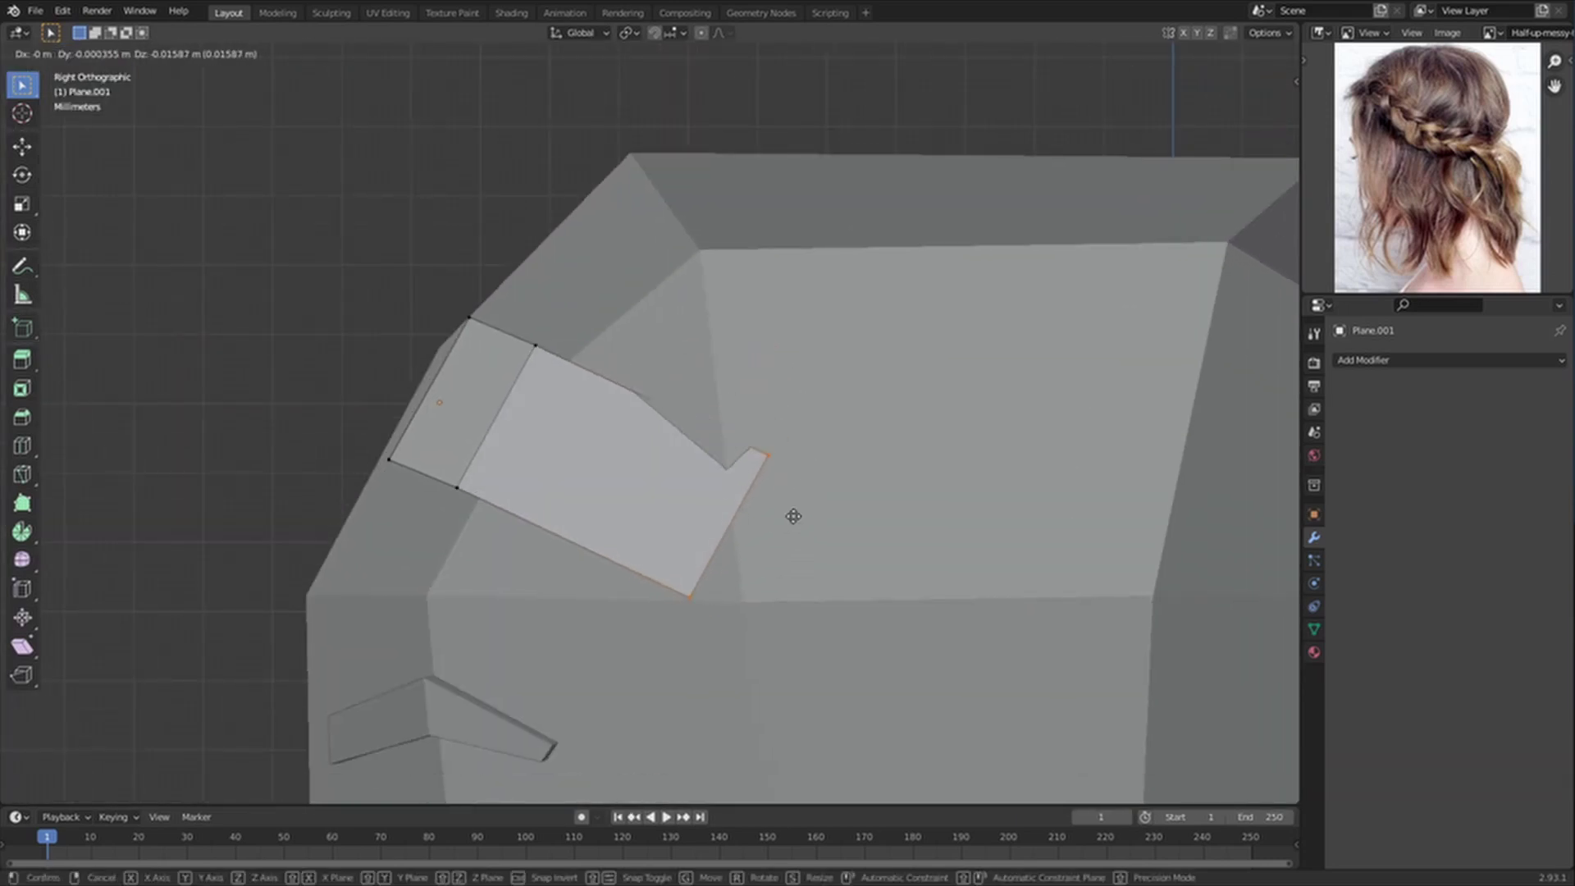
pyautogui.click(732, 446)
pyautogui.press('g')
pyautogui.click(617, 569)
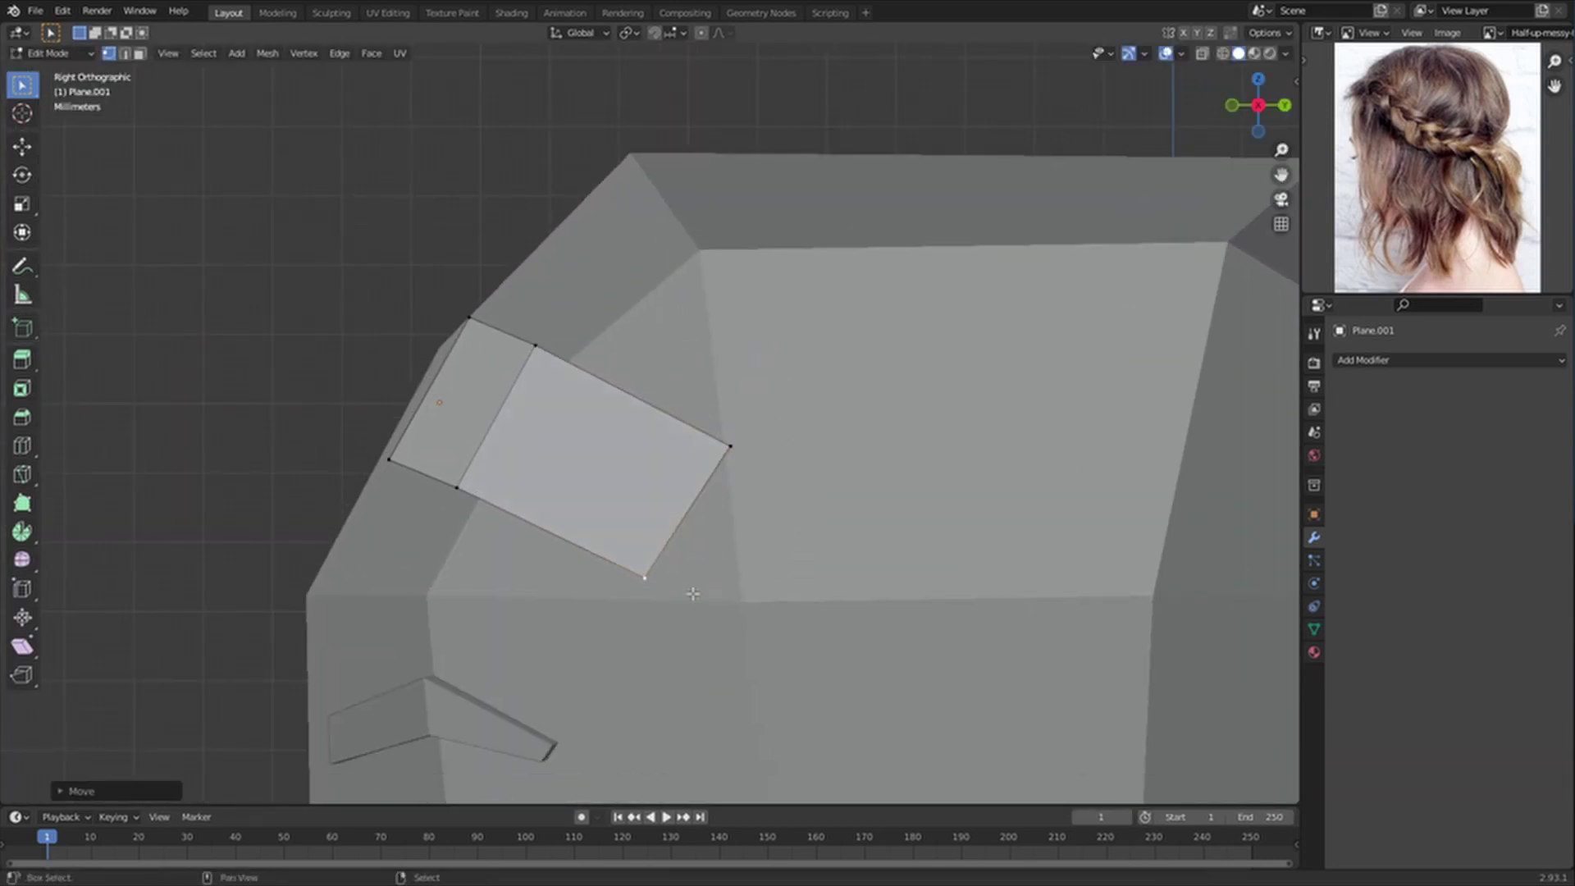
pyautogui.keyDown('shift'); pyautogui.moveTo(687, 576); pyautogui.dragTo(682, 500, button='middle'); pyautogui.keyUp('shift')
pyautogui.press('g')
pyautogui.click(693, 519)
# Step: Extrude the strip's rear edge along the side of the head and connect opposite corners of the new face diagonally
pyautogui.keyDown('shift'); pyautogui.moveTo(960, 425); pyautogui.dragTo(748, 370, button='middle'); pyautogui.keyUp('shift')
pyautogui.press('e')
pyautogui.rightClick(924, 468)
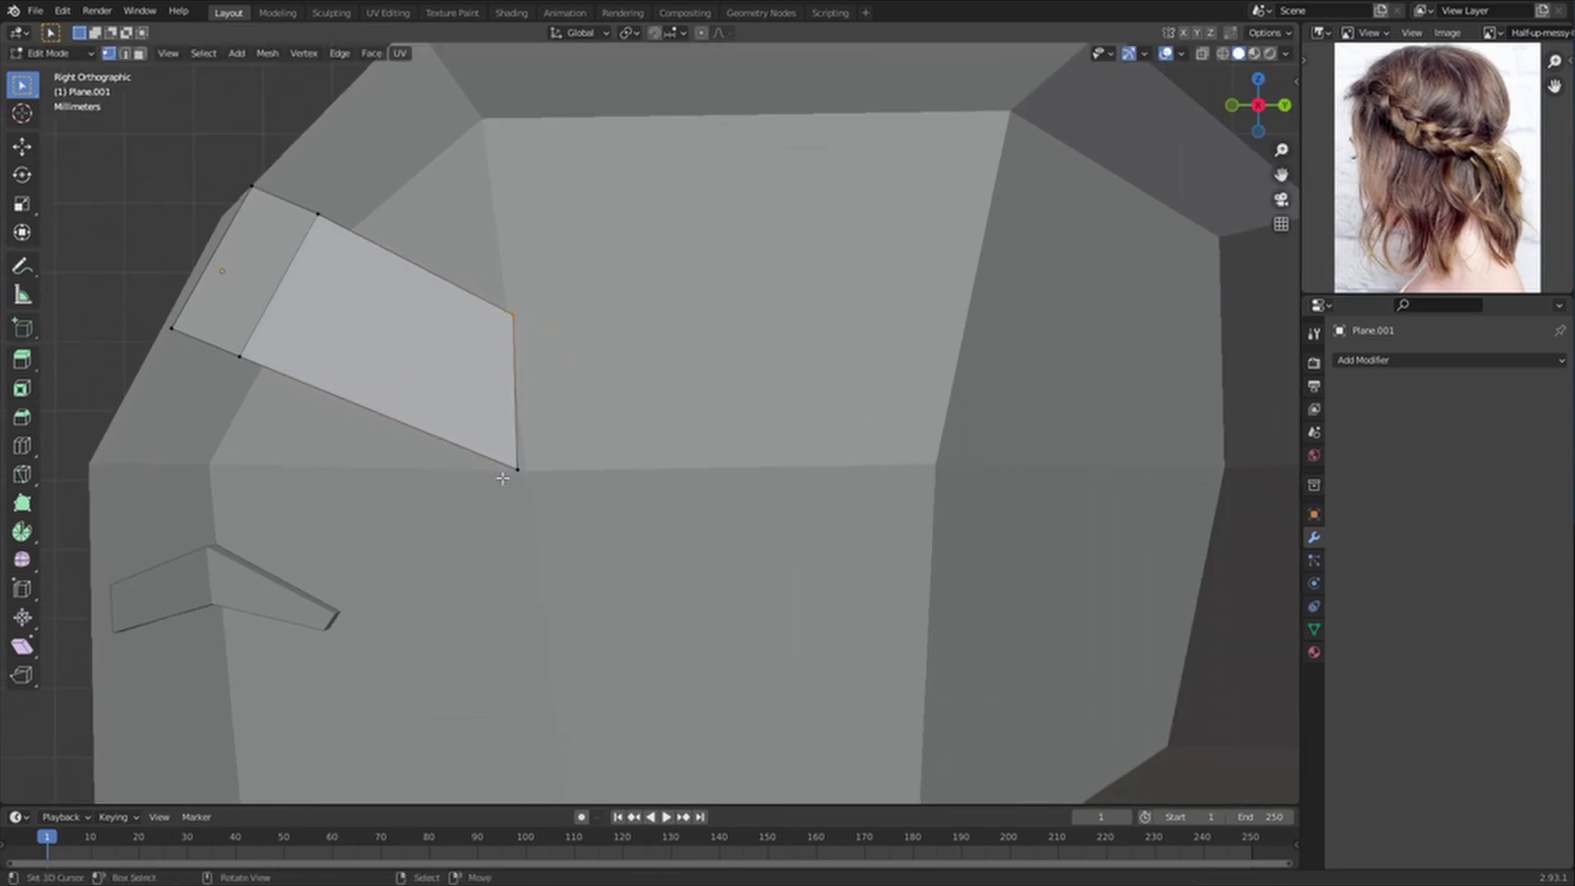
pyautogui.moveTo(619, 404); pyautogui.dragTo(614, 465, button='middle')
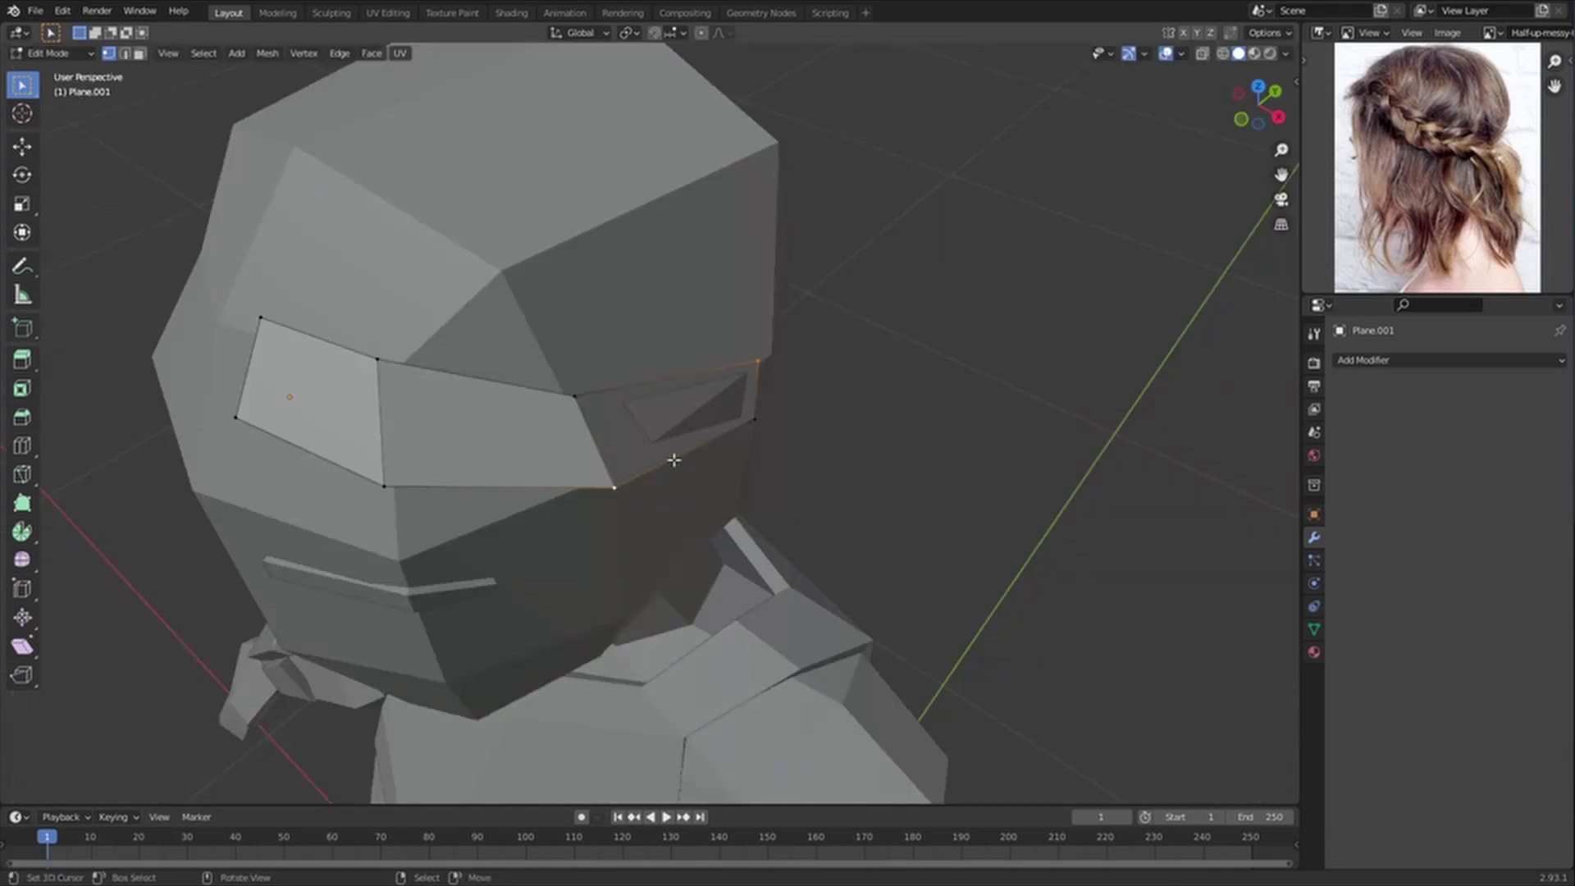
pyautogui.press('j')
# Step: Extrude the strip's rear edge twice more, running past the side and around toward the back of the head
pyautogui.press('Tab')
pyautogui.moveTo(767, 481); pyautogui.dragTo(791, 444, button='middle')
pyautogui.scroll(-5, 771, 492)
pyautogui.scroll(5, 765, 468)
pyautogui.press('Tab')
pyautogui.press('e')
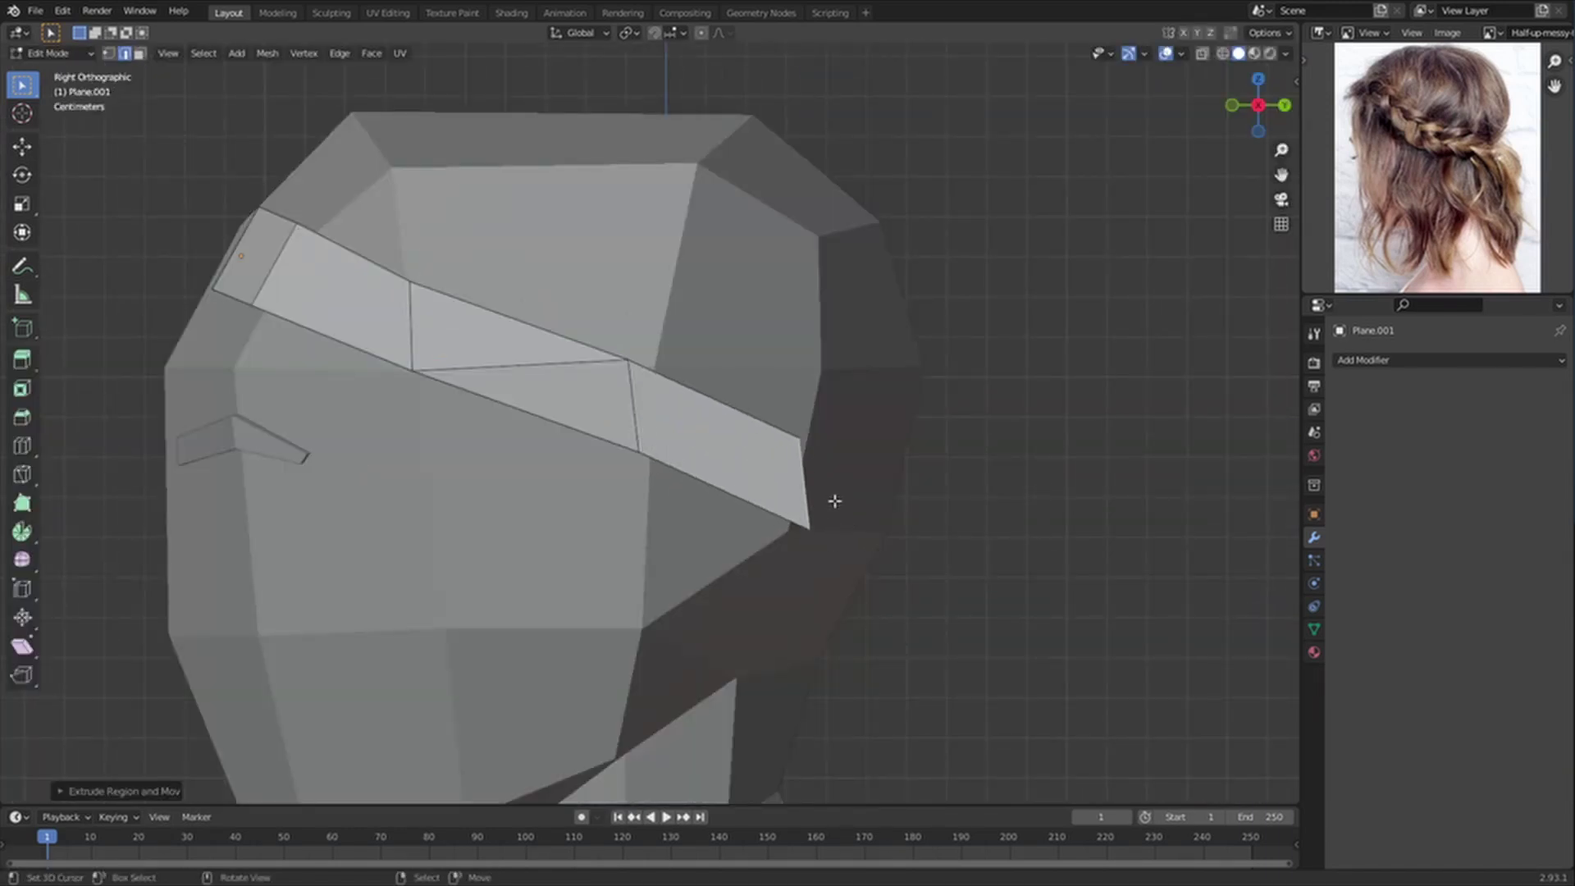
pyautogui.click(836, 507)
pyautogui.moveTo(834, 507); pyautogui.dragTo(595, 514, button='middle')
pyautogui.press('e')
pyautogui.click(853, 572)
# Step: Preview the head in rendered shading and add a Mirror modifier on the X axis to the hair strip
pyautogui.press('z')
pyautogui.click(736, 564)
pyautogui.moveTo(735, 565); pyautogui.dragTo(763, 591, button='middle')
pyautogui.hotkey('shift', 'z')
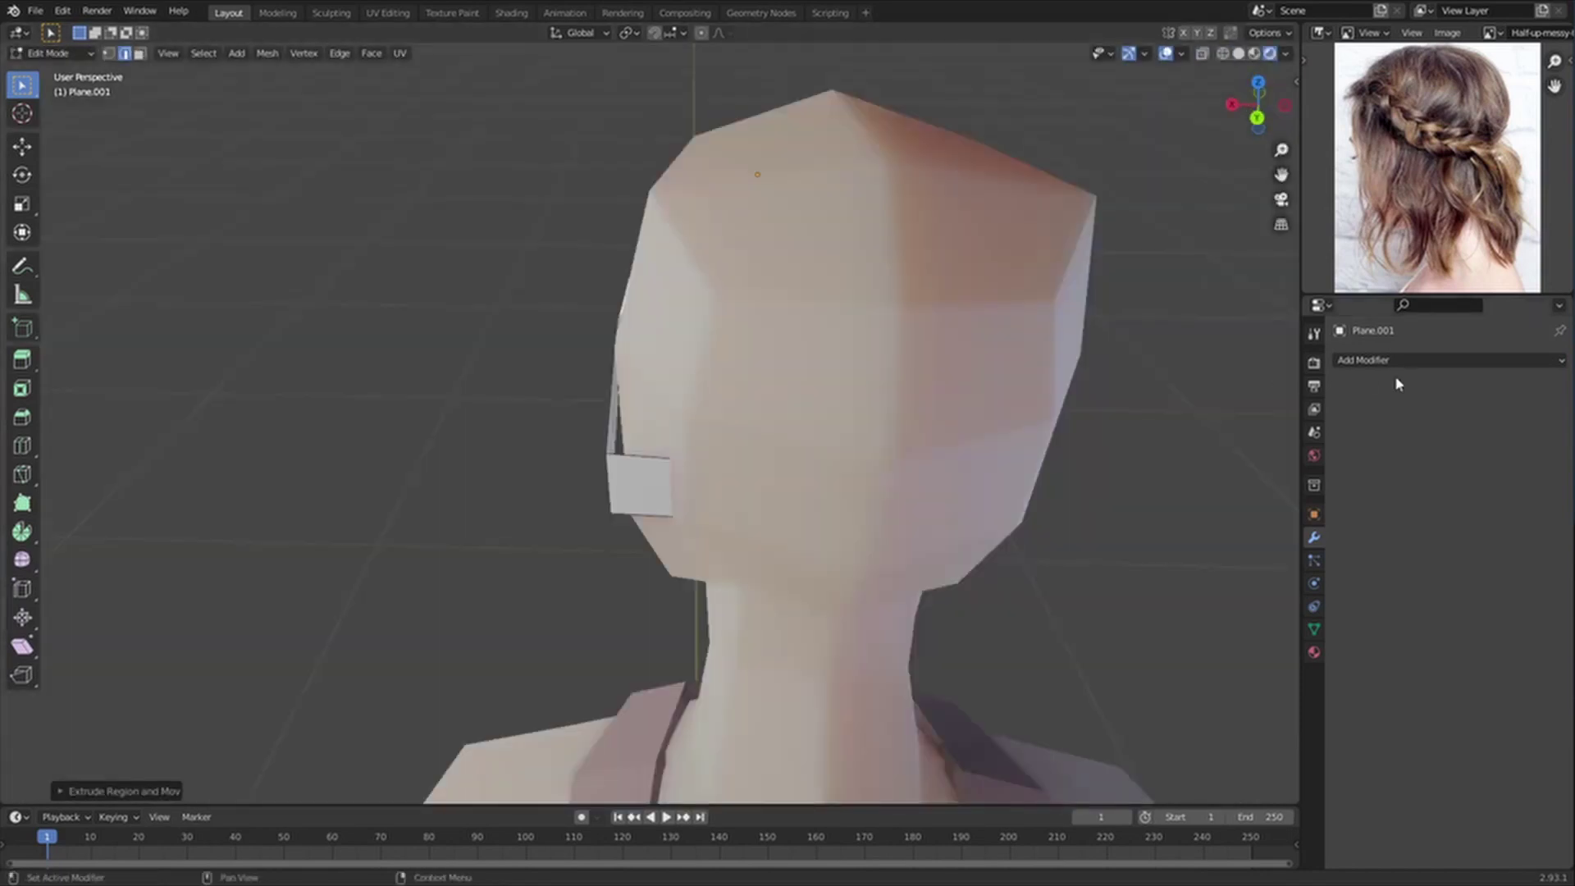
pyautogui.click(1399, 361)
pyautogui.click(1235, 550)
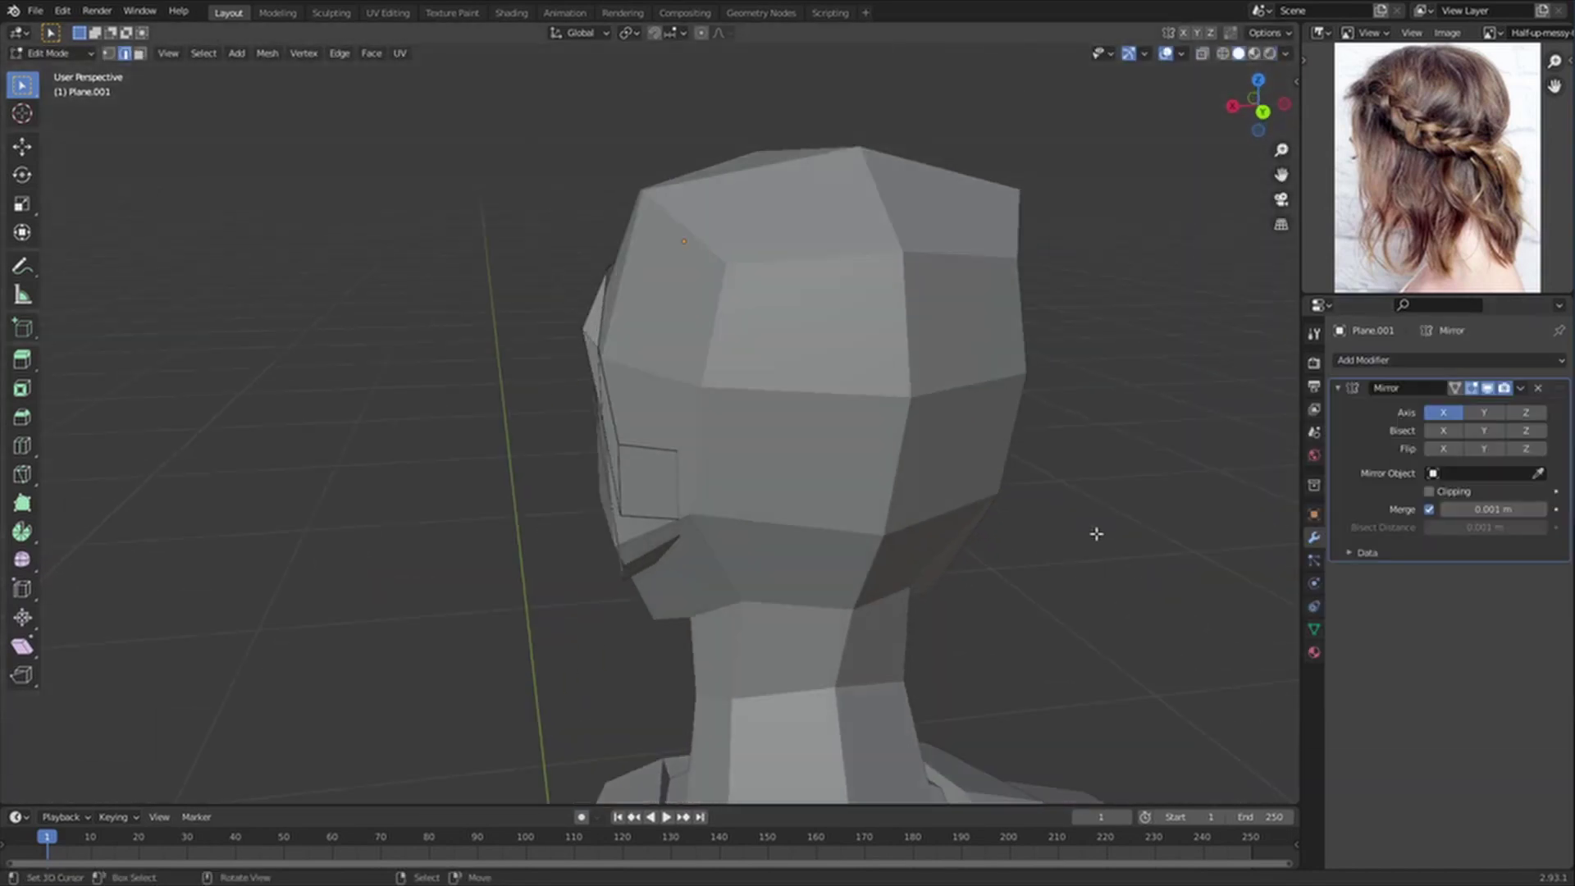
# Step: Switch the strip's Mirror modifier to the Y axis and enable clipping, showing the object's transform values
pyautogui.click(1484, 412)
pyautogui.click(1444, 412)
pyautogui.click(1429, 491)
pyautogui.press('Tab')
pyautogui.moveTo(919, 492); pyautogui.dragTo(1111, 482, button='middle')
pyautogui.press('n')
pyautogui.press('m')
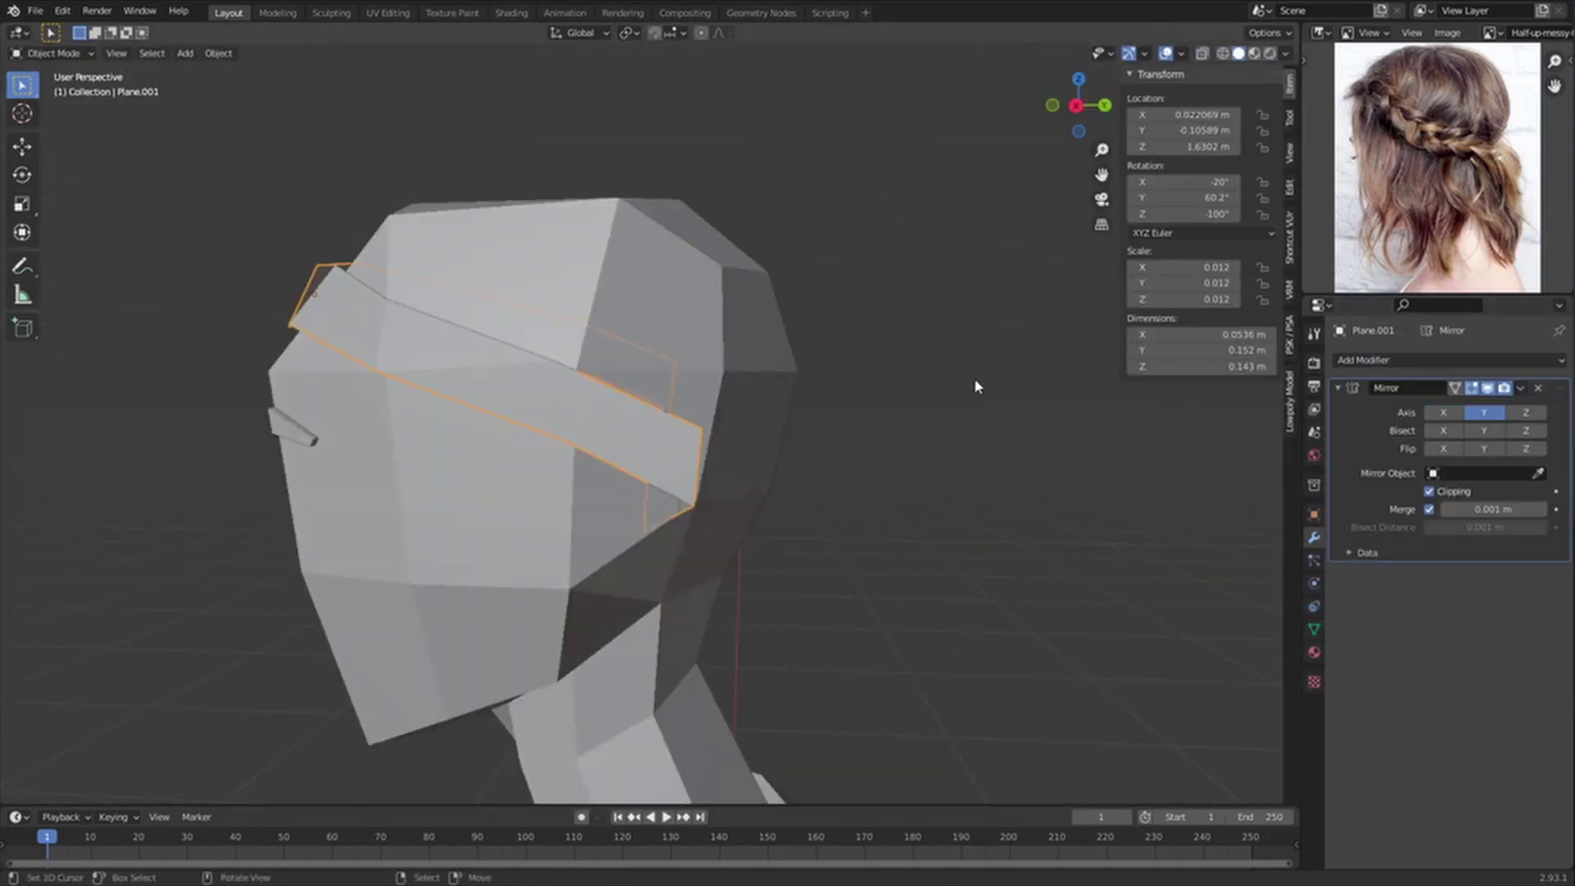
# Step: Apply the hair strip's scale, rotation and location, and set its Mirror modifier to the X axis
pyautogui.hotkey('ctrl', 'a')
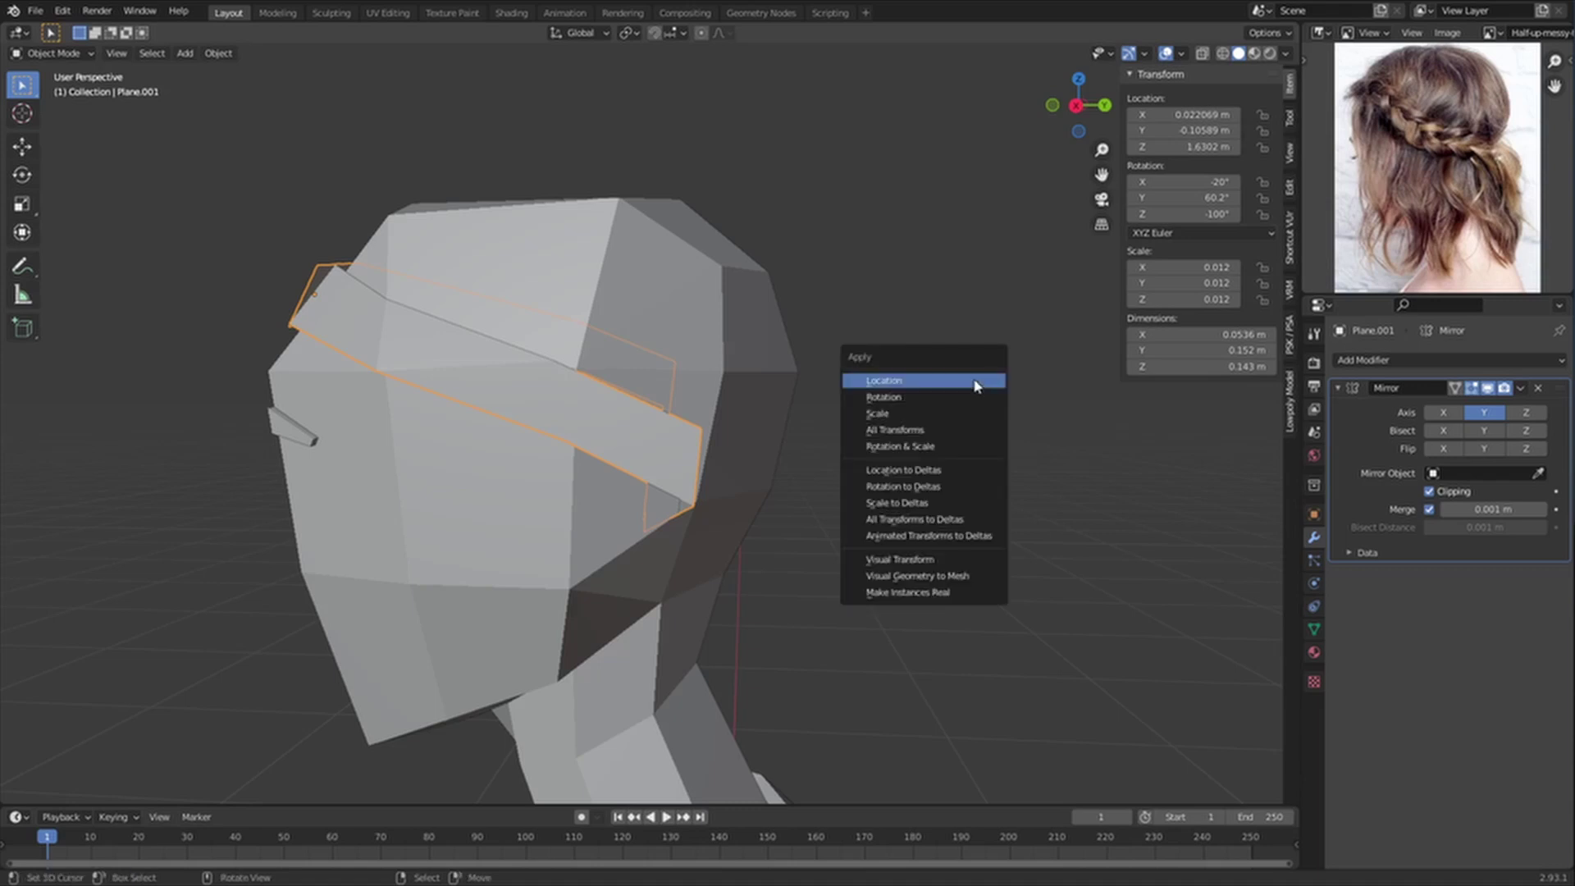
pyautogui.click(896, 414)
pyautogui.hotkey('ctrl', 'a')
pyautogui.click(874, 397)
pyautogui.hotkey('ctrl', 'a')
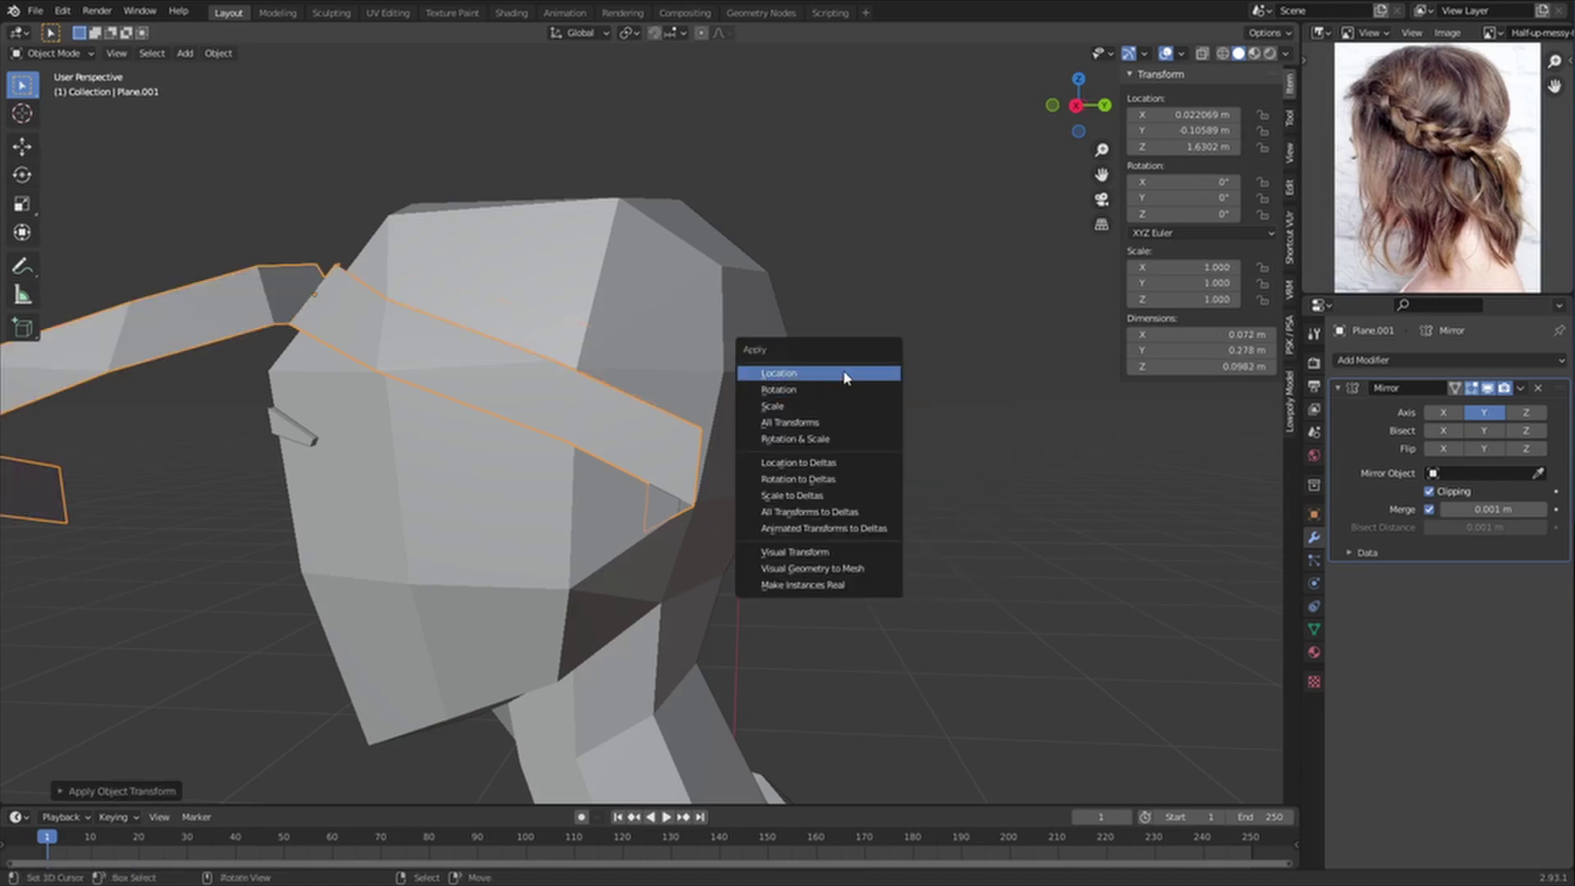
pyautogui.click(845, 375)
pyautogui.click(1501, 414)
# Step: In the top view, select the strip's rear end vertices and move them onto the centre line behind the head
pyautogui.moveTo(685, 435); pyautogui.dragTo(769, 378, button='middle')
pyautogui.scroll(-5, 742, 476)
pyautogui.press('KP_7')
pyautogui.press('Tab')
pyautogui.hotkey('shift', 'z')
pyautogui.scroll(3, 648, 422)
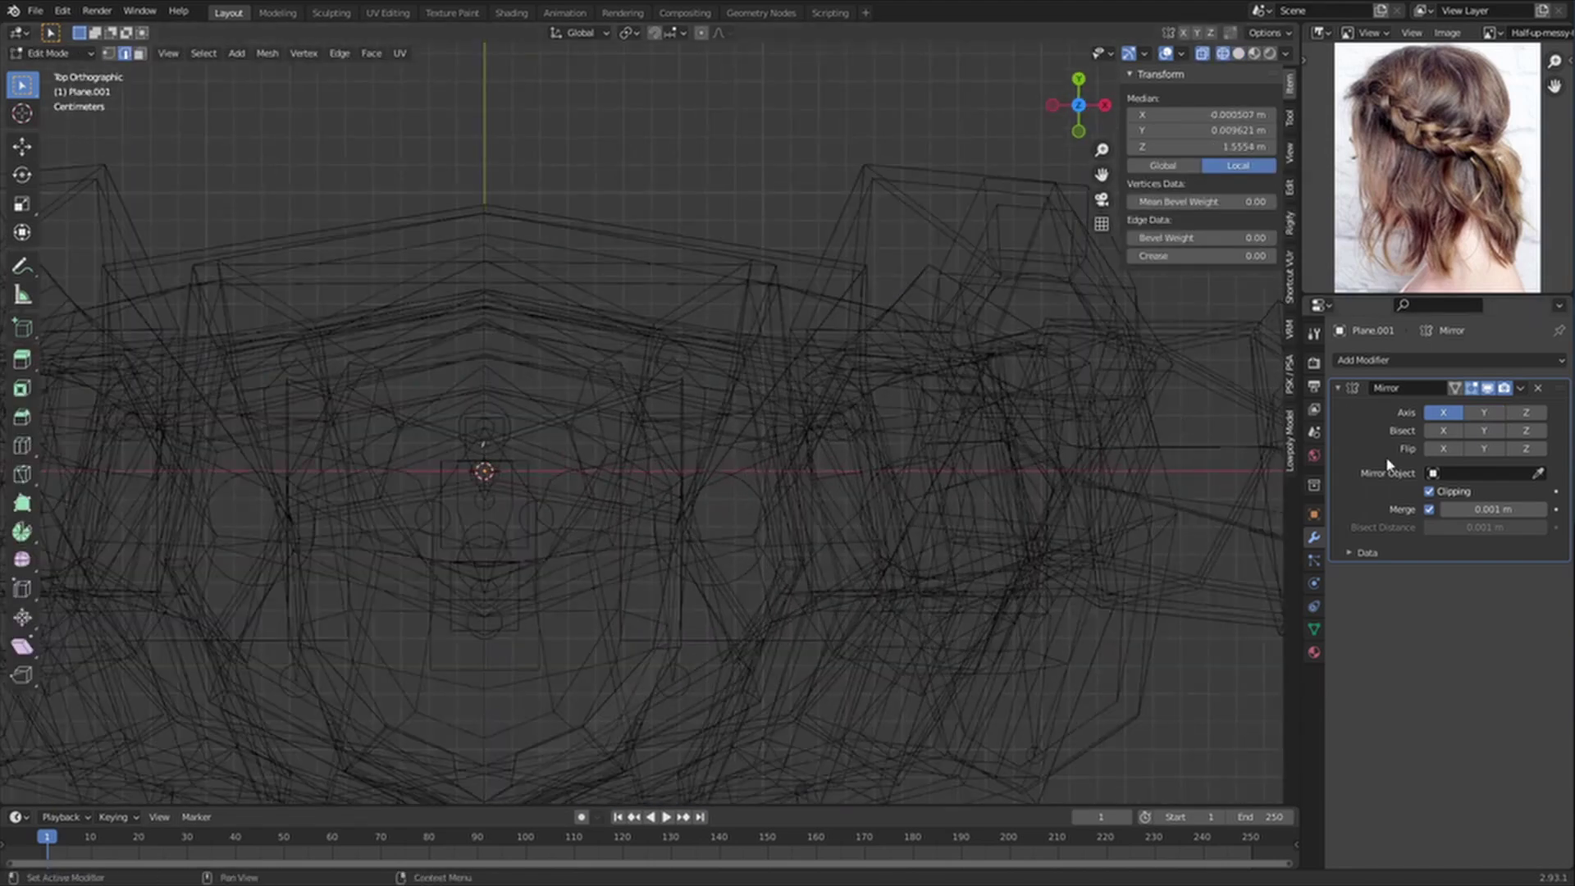
pyautogui.press('a')
pyautogui.press('1')
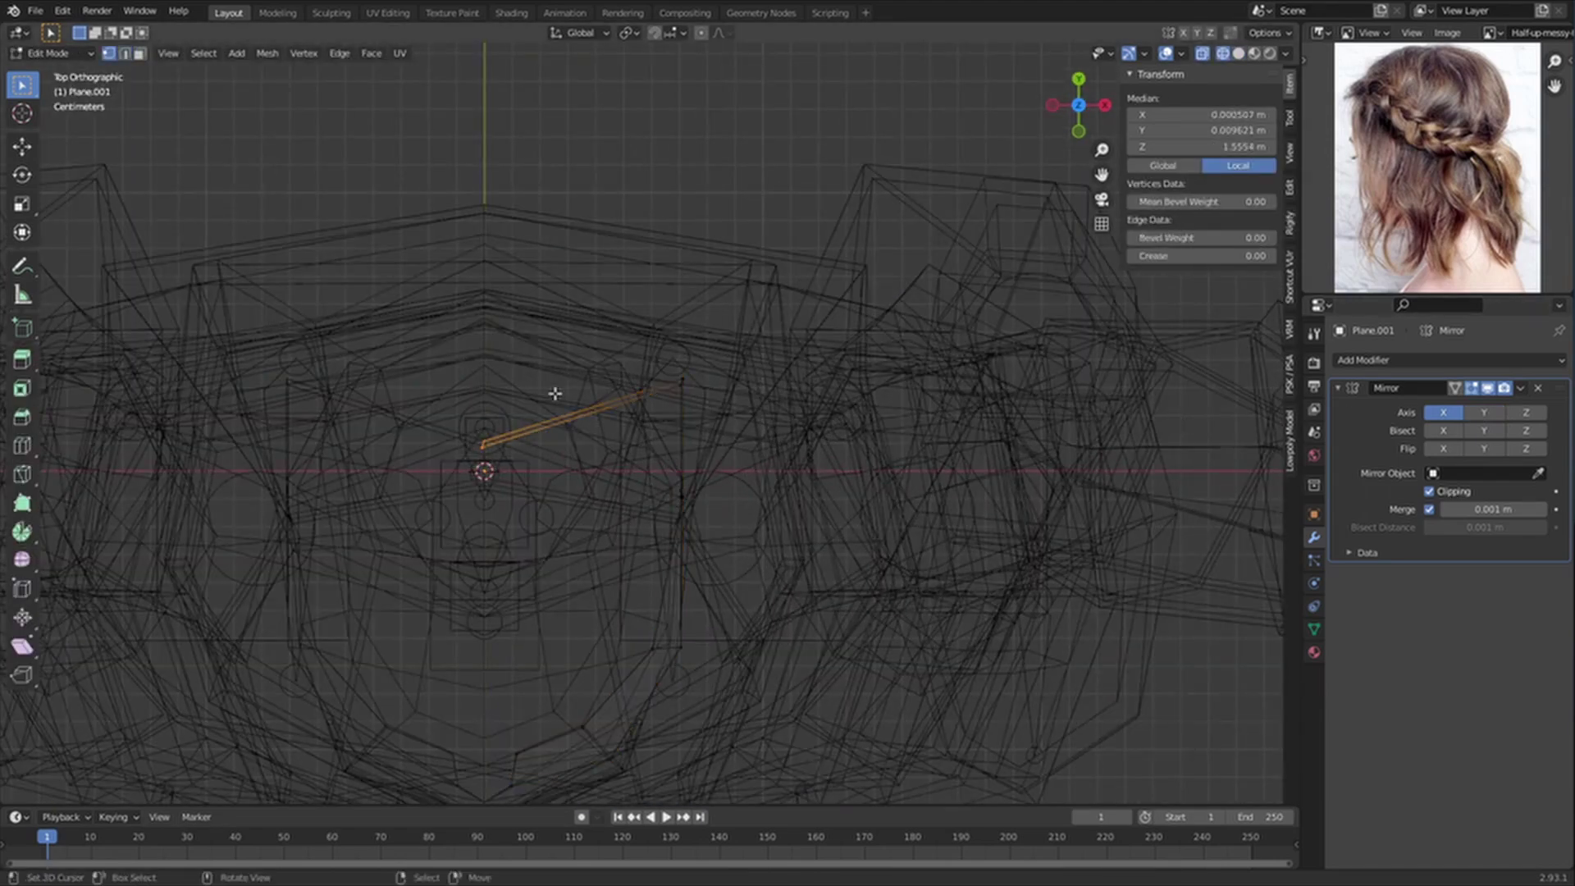
pyautogui.moveTo(449, 471); pyautogui.dragTo(556, 391)
pyautogui.press('g')
pyautogui.click(620, 219)
# Step: Move the strip's rear centre vertices slightly upward so both mirrored halves meet higher behind the head
pyautogui.hotkey('shift', 'z')
pyautogui.moveTo(636, 307); pyautogui.dragTo(633, 257, button='middle')
pyautogui.scroll(-5, 632, 257)
pyautogui.scroll(4, 739, 312)
pyautogui.press('g')
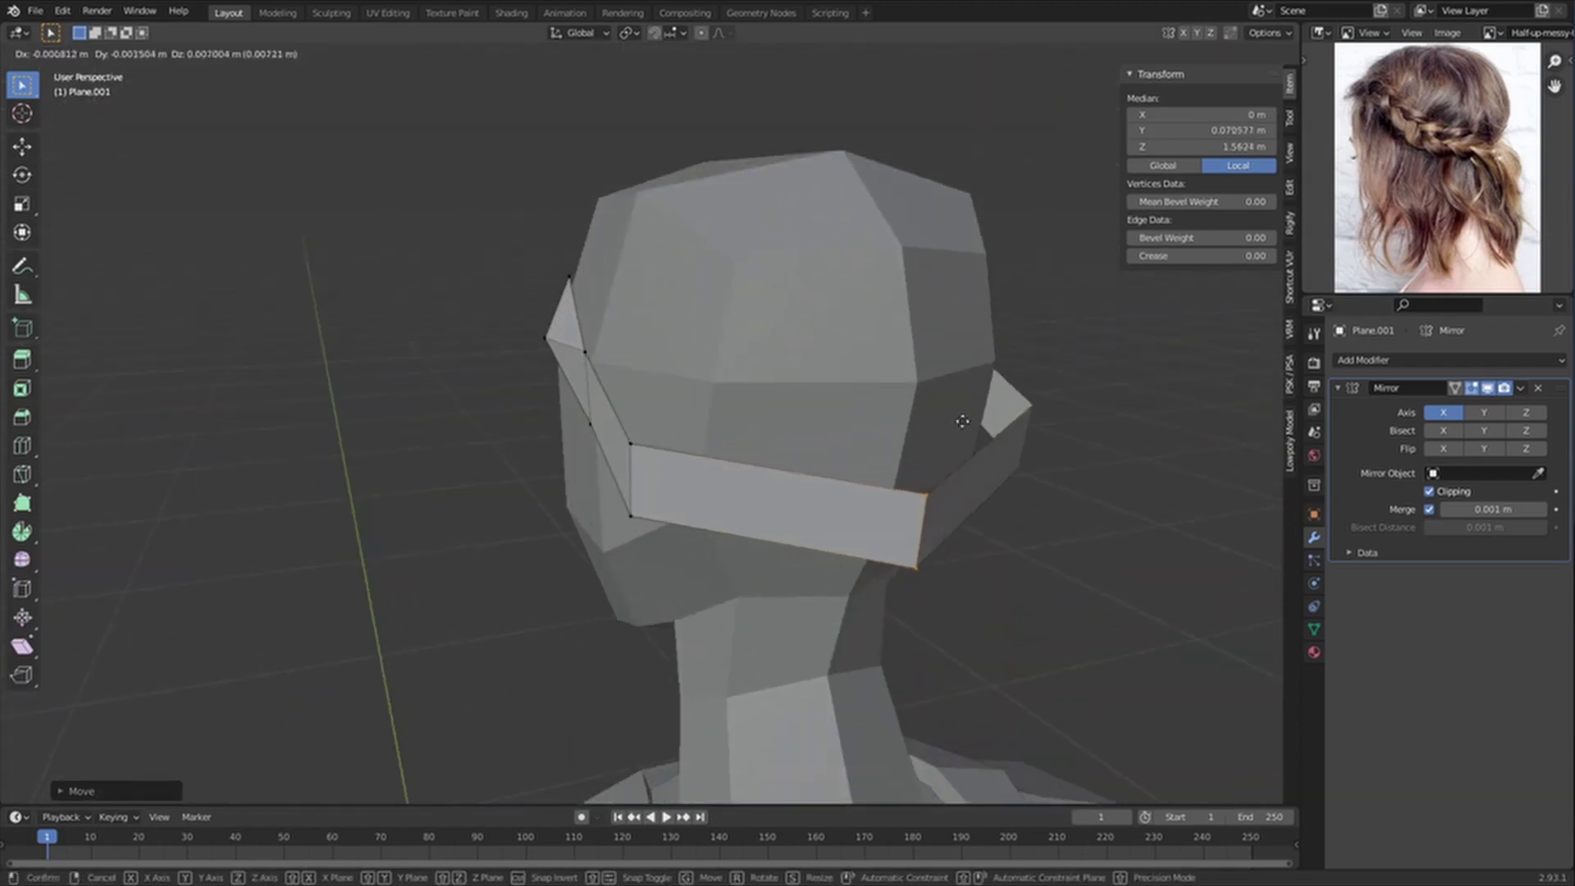
pyautogui.click(953, 404)
# Step: Check the strip from the right side and adjust the vertical edge at its rear corner
pyautogui.moveTo(804, 454); pyautogui.dragTo(840, 460, button='middle')
pyautogui.press('`')
pyautogui.click(910, 483)
pyautogui.hotkey('shift', 'z')
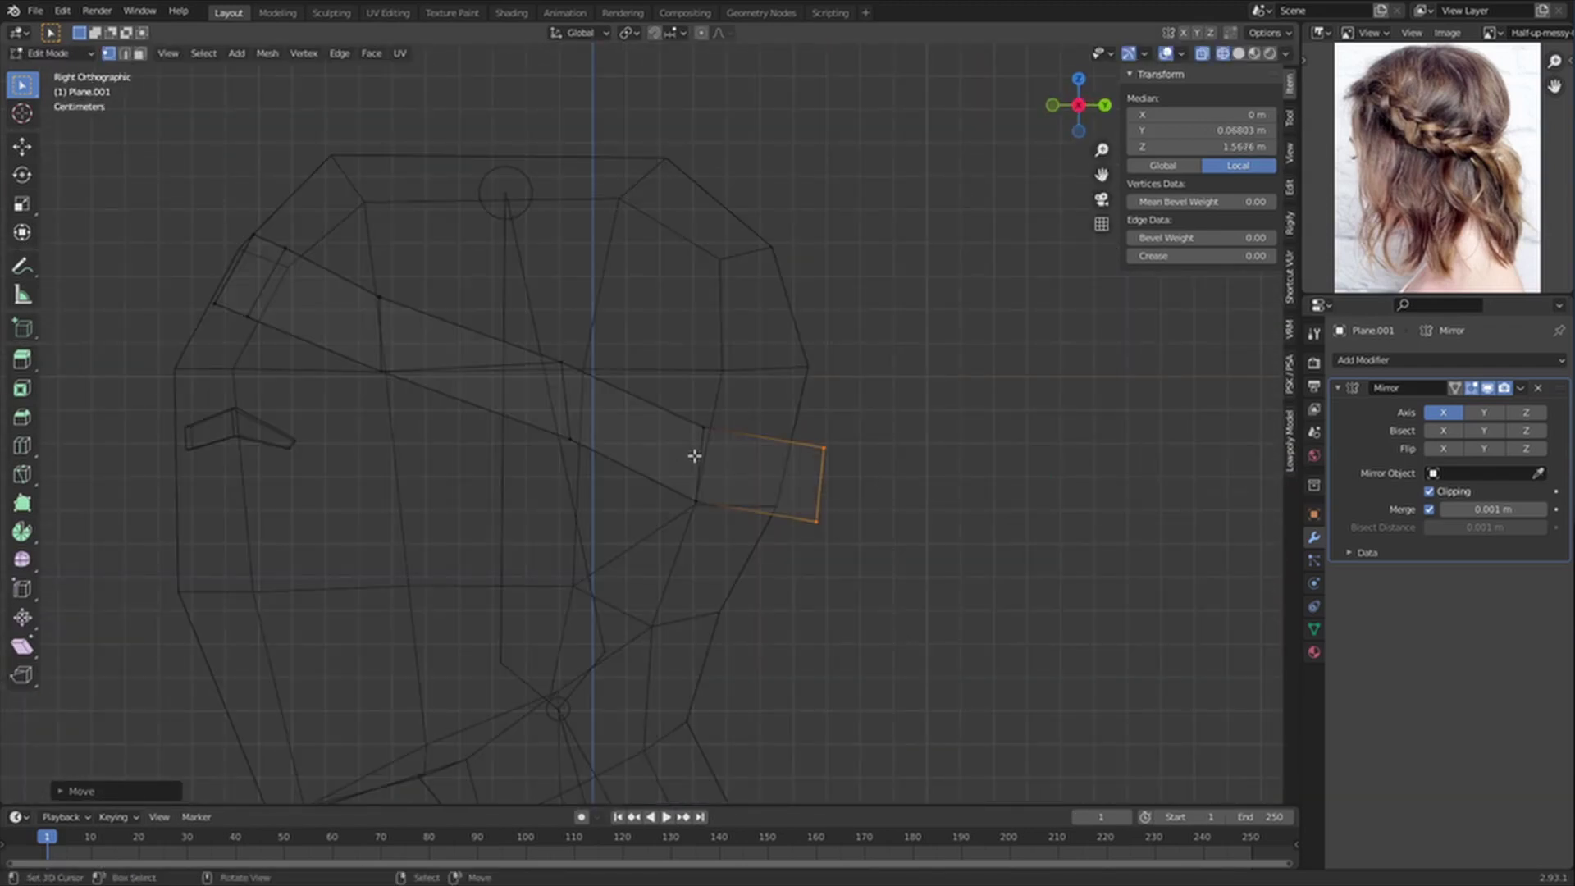
pyautogui.rightClick(699, 447)
pyautogui.hotkey('shift', 'z')
pyautogui.moveTo(697, 456); pyautogui.dragTo(517, 468, button='middle')
pyautogui.press('2')
pyautogui.rightClick(590, 468)
pyautogui.press('g')
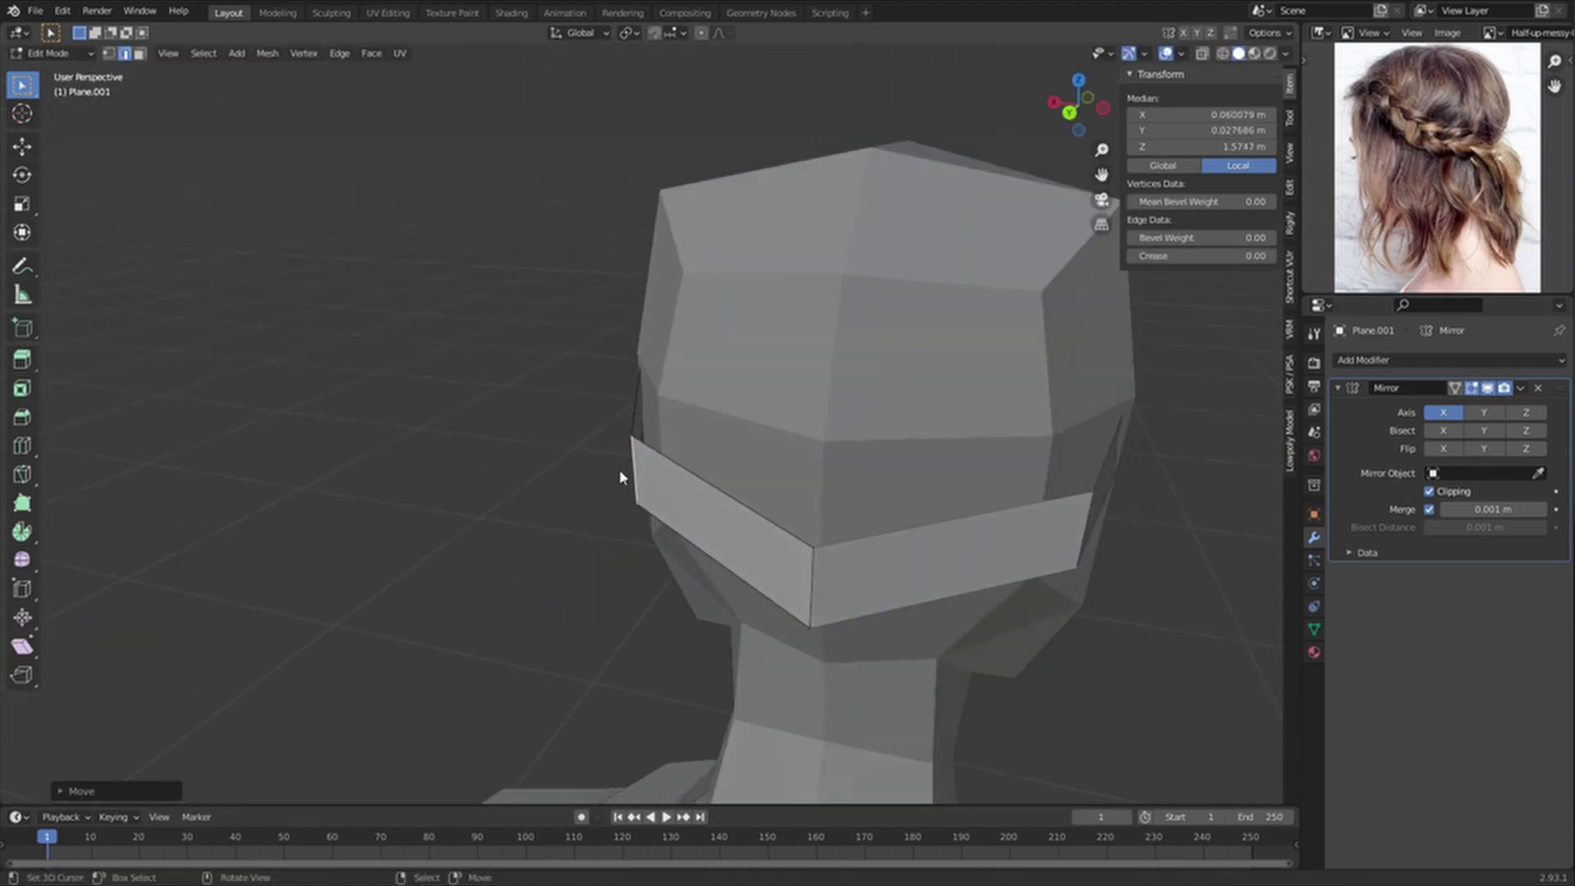
pyautogui.click(616, 478)
# Step: Add a Solidify modifier to the hair strip with a thickness of -0.006 m
pyautogui.press('Tab')
pyautogui.moveTo(617, 481); pyautogui.dragTo(790, 432, button='middle')
pyautogui.click(1445, 359)
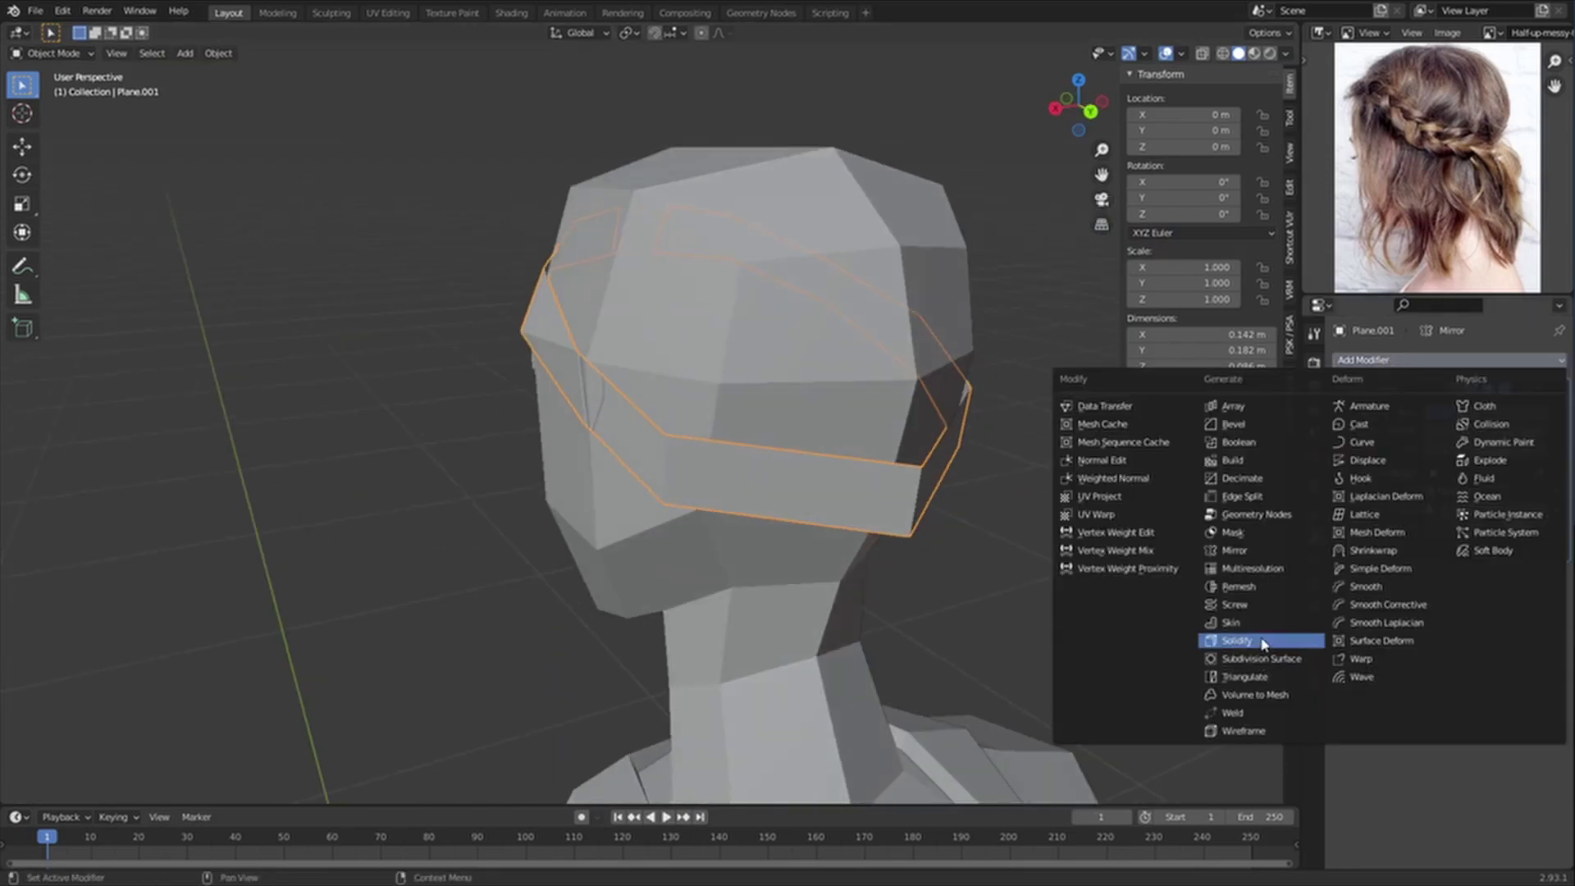
pyautogui.click(1259, 647)
pyautogui.moveTo(1506, 619)
pyautogui.mouseDown()
pyautogui.moveTo(1534, 619)
pyautogui.moveTo(1489, 619)
pyautogui.mouseUp()
# Step: In the top view, box-select the strip's temple vertices through the mesh and move them slightly outward
pyautogui.press('Tab')
pyautogui.press('KP_7')
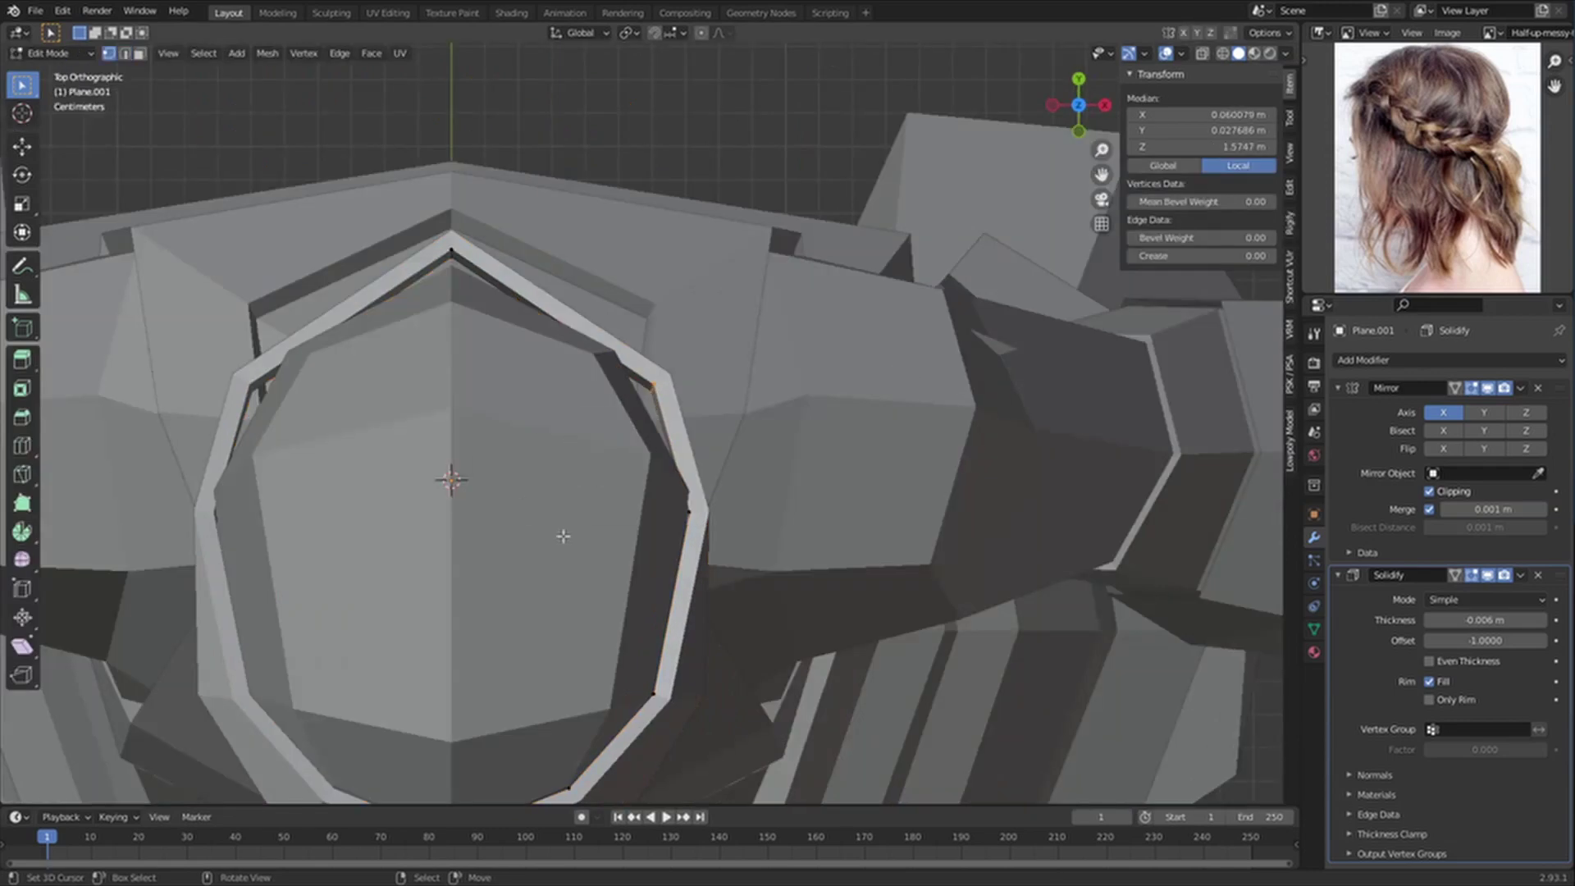
pyautogui.press('z')
pyautogui.moveTo(577, 725); pyautogui.dragTo(754, 643)
pyautogui.press('g')
pyautogui.click(766, 643)
# Step: Select the strip's vertices at the side of the head and move them slightly outward
pyautogui.press('z')
pyautogui.press('z')
pyautogui.moveTo(655, 546); pyautogui.dragTo(742, 492)
pyautogui.press('g')
pyautogui.click(755, 486)
pyautogui.press('z')
# Step: Set the strip's Solidify thickness to -0.005 m while checking its fit from the right side
pyautogui.press('Tab')
pyautogui.moveTo(886, 598); pyautogui.dragTo(753, 405, button='middle')
pyautogui.scroll(-3, 805, 456)
pyautogui.hotkey('alt', 'a')
pyautogui.press('KP_3')
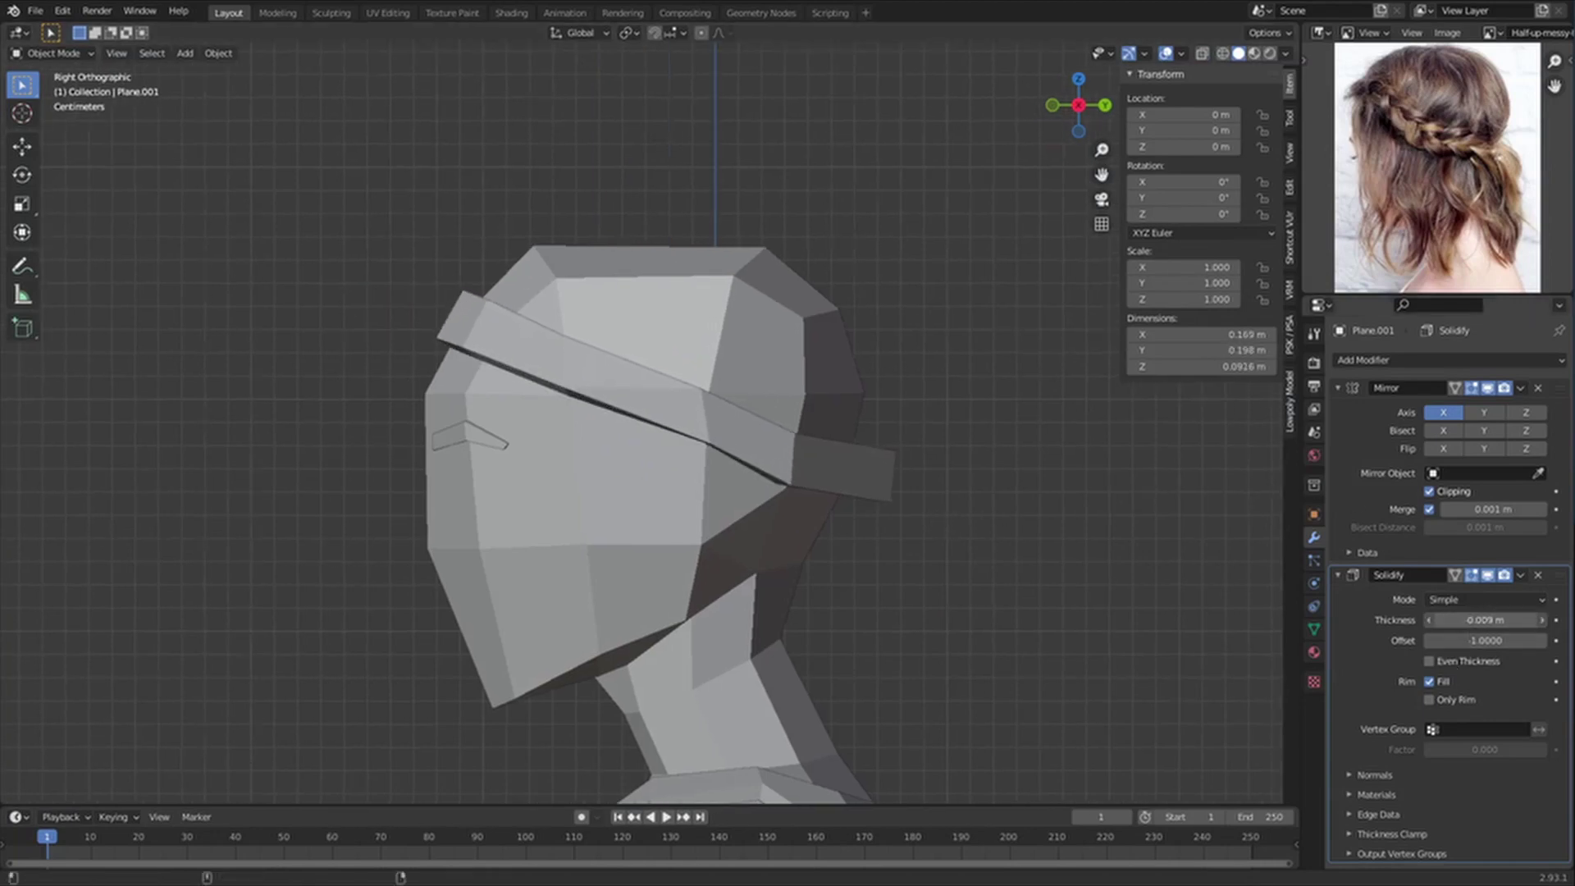
pyautogui.moveTo(949, 573)
pyautogui.mouseDown(button='middle')
pyautogui.moveTo(984, 440)
pyautogui.moveTo(851, 534)
pyautogui.moveTo(917, 490)
pyautogui.mouseUp(button='middle')
pyautogui.press('KP_3')
pyautogui.scroll(4, 943, 518)
pyautogui.scroll(-4, 935, 516)
# Step: Disable clipping in the strip's Mirror modifier so its centre vertices can move freely
pyautogui.press('Tab')
pyautogui.press('z')
pyautogui.press('z')
pyautogui.click(1442, 494)
pyautogui.scroll(2, 943, 494)
pyautogui.press('z')
pyautogui.rightClick(914, 486)
pyautogui.press('z')
pyautogui.click(1035, 502)
# Step: In the back view, move the strip's rear centre edge down so the mirrored halves slope together behind the head
pyautogui.press('2')
pyautogui.rightClick(910, 477)
pyautogui.press('`')
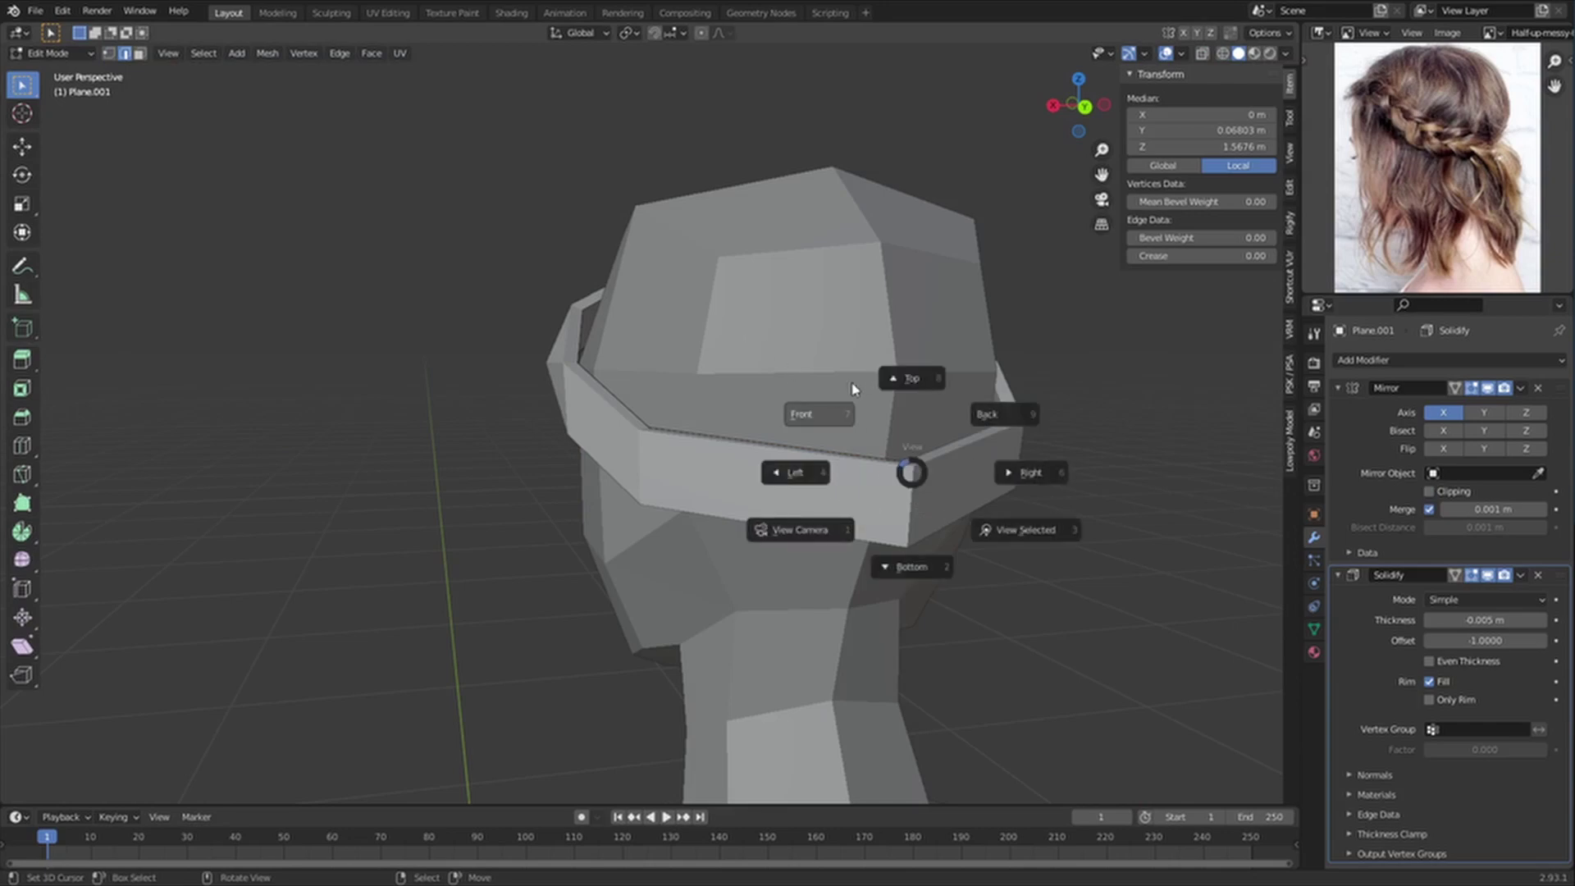
pyautogui.click(1014, 413)
pyautogui.press('r')
pyautogui.press('g')
pyautogui.click(1013, 445)
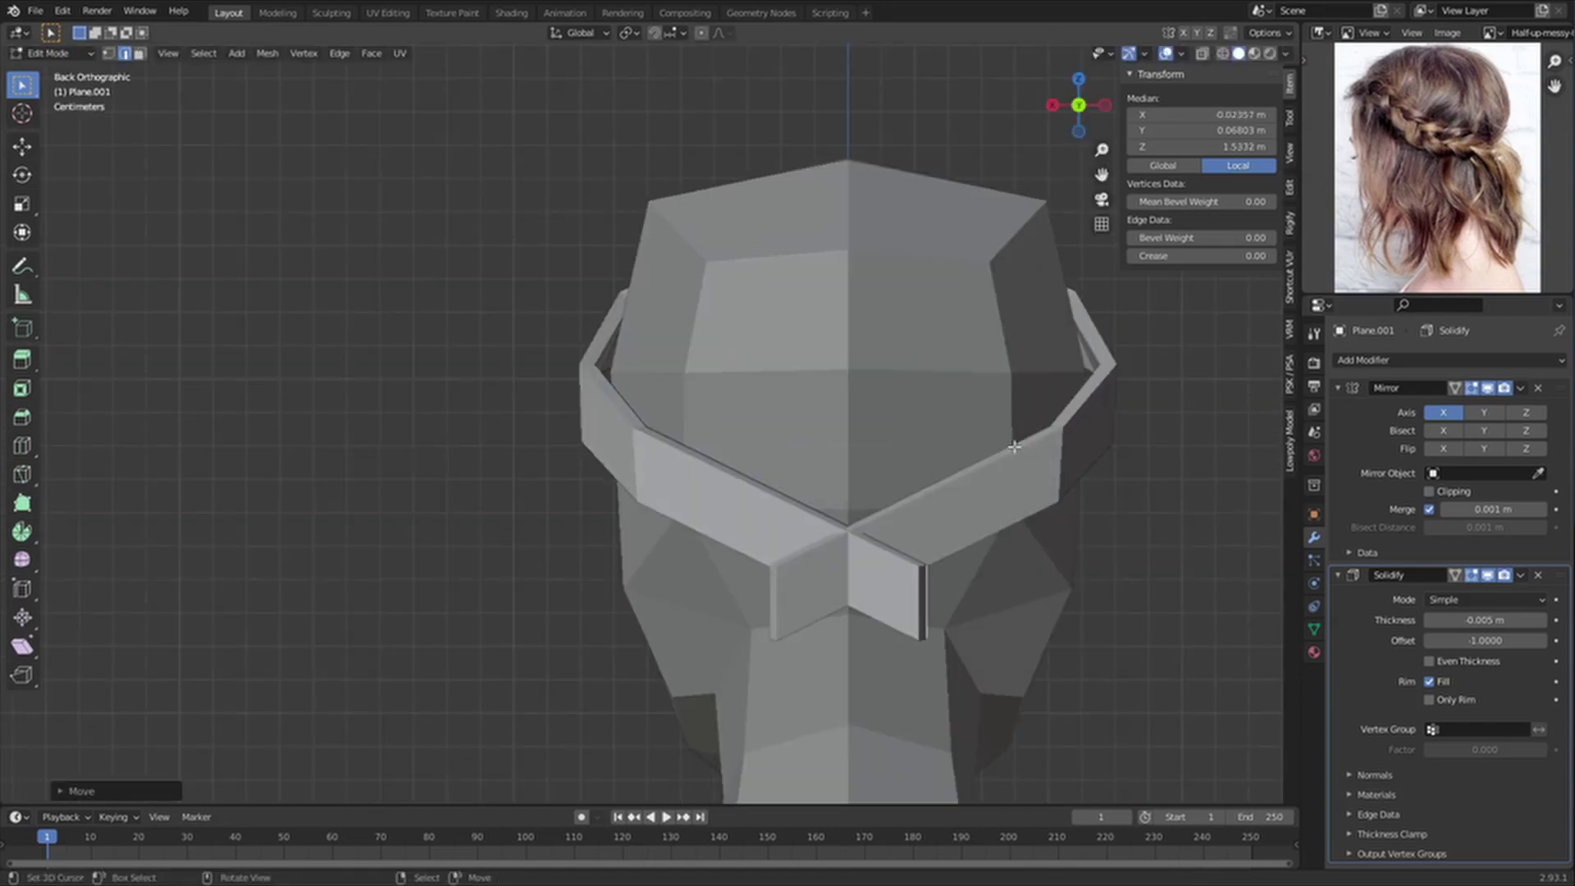
pyautogui.press('g')
pyautogui.click(892, 337)
pyautogui.press('g')
pyautogui.click(949, 481)
# Step: In the top view, move the strip's selected rear edge closer to the back of the head
pyautogui.keyDown('shift'); pyautogui.moveTo(950, 482); pyautogui.dragTo(899, 432, button='middle'); pyautogui.keyUp('shift')
pyautogui.press('`')
pyautogui.click(896, 468)
pyautogui.press('Tab')
pyautogui.rightClick(687, 247)
pyautogui.moveTo(686, 248); pyautogui.dragTo(652, 369, button='middle')
pyautogui.press('`')
pyautogui.click(651, 287)
pyautogui.press('Tab')
pyautogui.press('g')
pyautogui.click(644, 670)
pyautogui.press('Tab')
# Step: Reveal all hidden objects and select the hair strip over the scalp
pyautogui.moveTo(644, 670); pyautogui.dragTo(686, 518, button='middle')
pyautogui.hotkey('alt', 'h')
pyautogui.scroll(-4, 685, 519)
pyautogui.hotkey('alt', 'a')
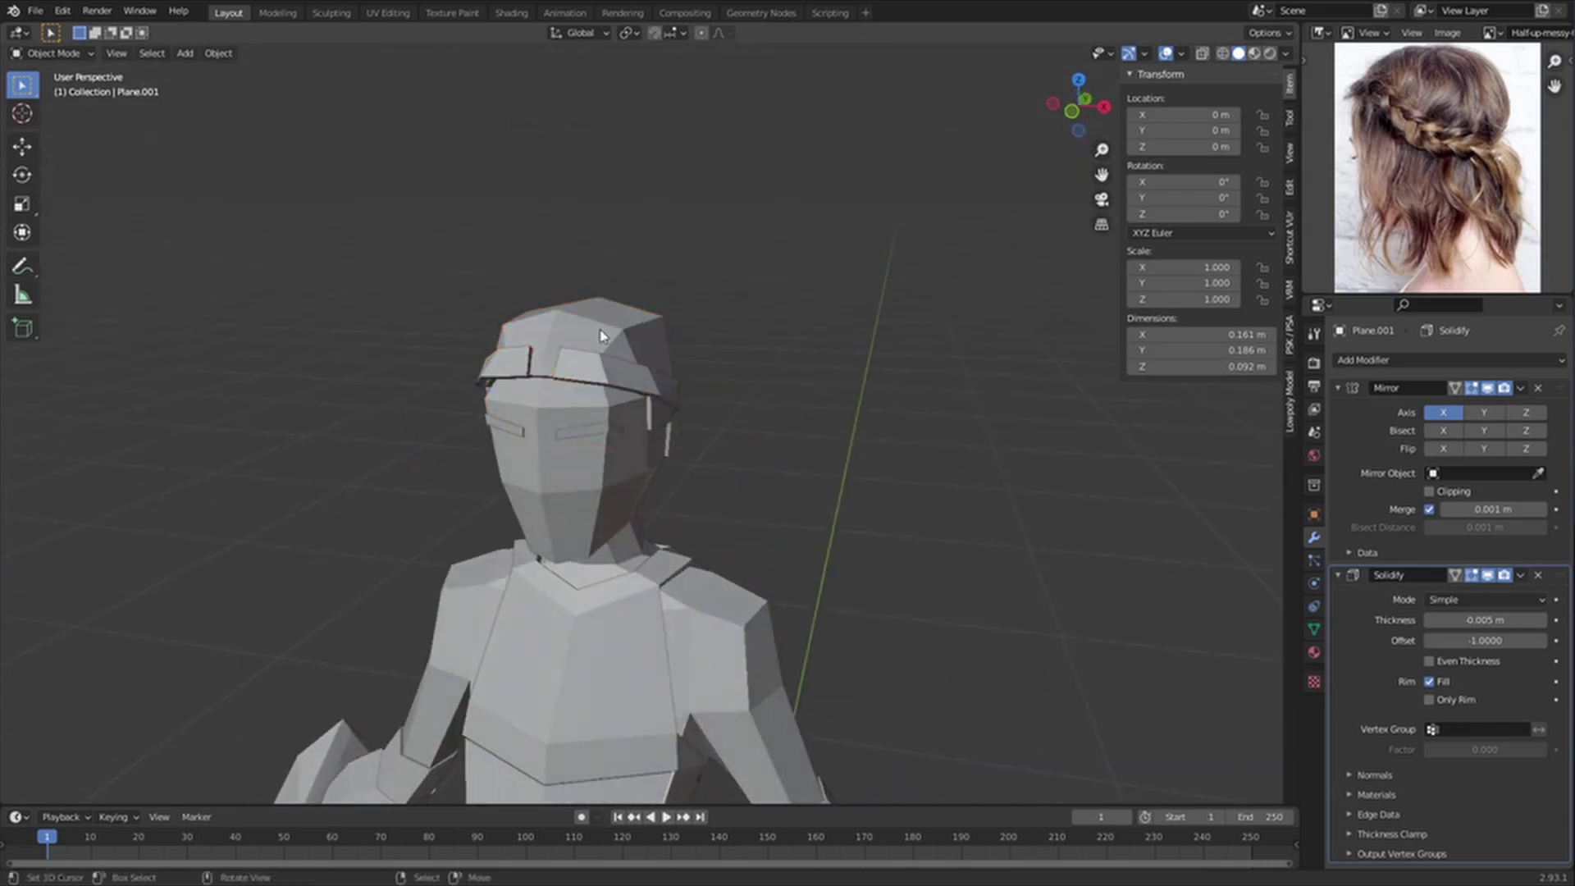
pyautogui.rightClick(607, 330)
pyautogui.moveTo(607, 331); pyautogui.dragTo(678, 279, button='middle')
pyautogui.scroll(3, 763, 389)
pyautogui.press('`')
pyautogui.click(928, 416)
pyautogui.rightClick(522, 437)
pyautogui.moveTo(521, 436); pyautogui.dragTo(643, 479, button='middle')
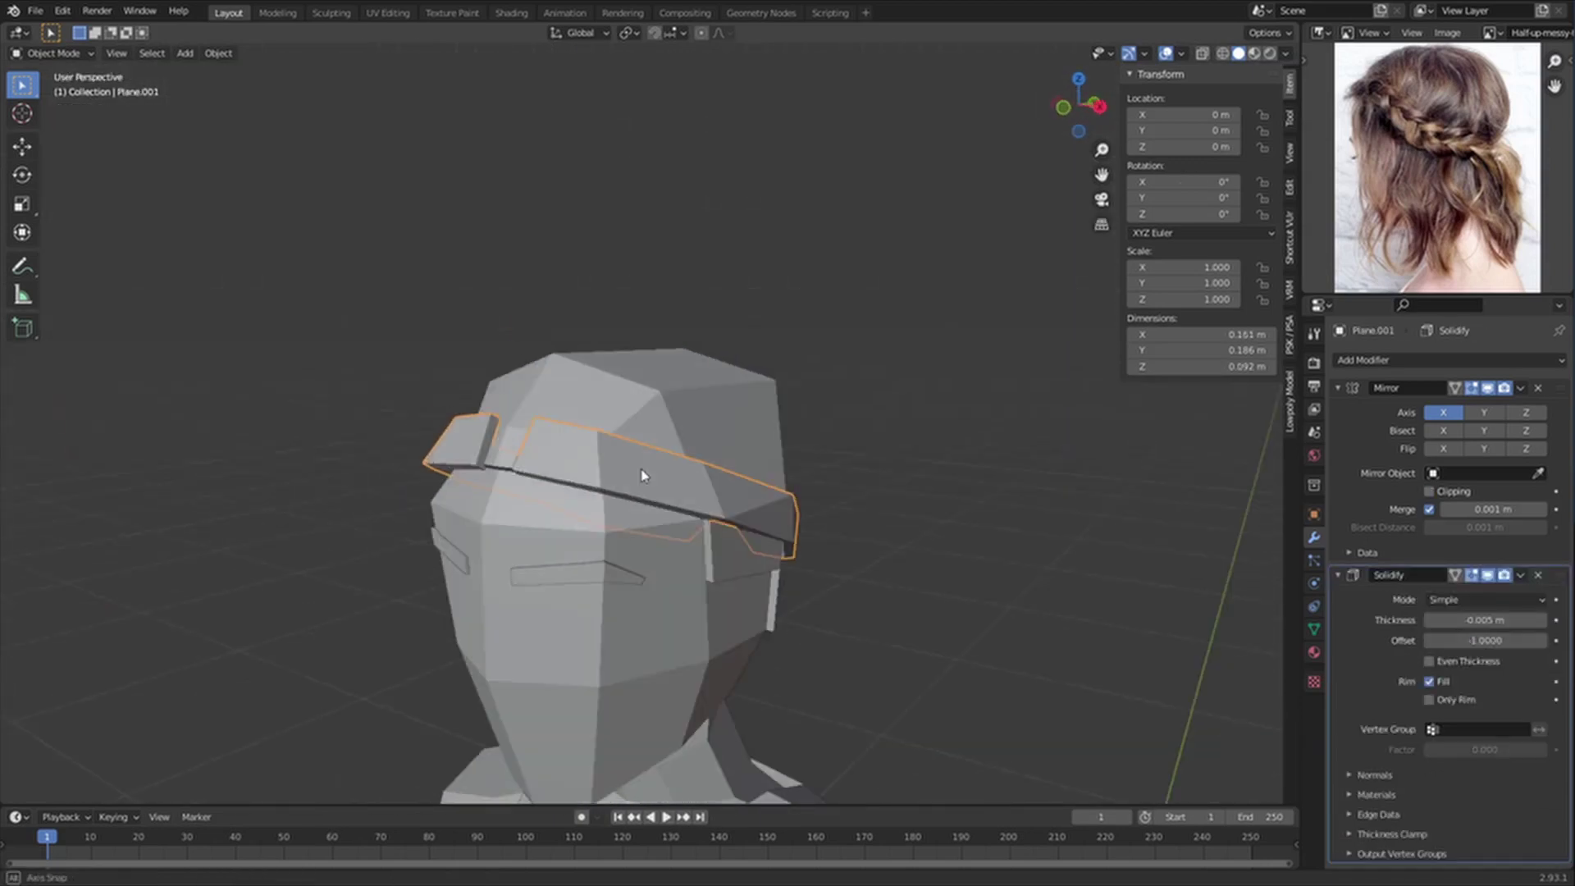
# Step: In the top view, select an edge in the strip's front part and move it to refit the band around the forehead
pyautogui.press('Tab')
pyautogui.press('`')
pyautogui.click(626, 351)
pyautogui.press('z')
pyautogui.click(649, 637)
pyautogui.press('z')
pyautogui.click(696, 640)
pyautogui.press('z')
pyautogui.click(654, 637)
pyautogui.rightClick(690, 635)
pyautogui.hotkey('shift', 'z')
pyautogui.scroll(3, 691, 634)
pyautogui.press('g')
pyautogui.click(800, 595)
pyautogui.press('g')
pyautogui.click(845, 630)
pyautogui.moveTo(844, 630); pyautogui.dragTo(632, 518, button='middle')
pyautogui.press('z')
pyautogui.click(387, 541)
pyautogui.rightClick(388, 529)
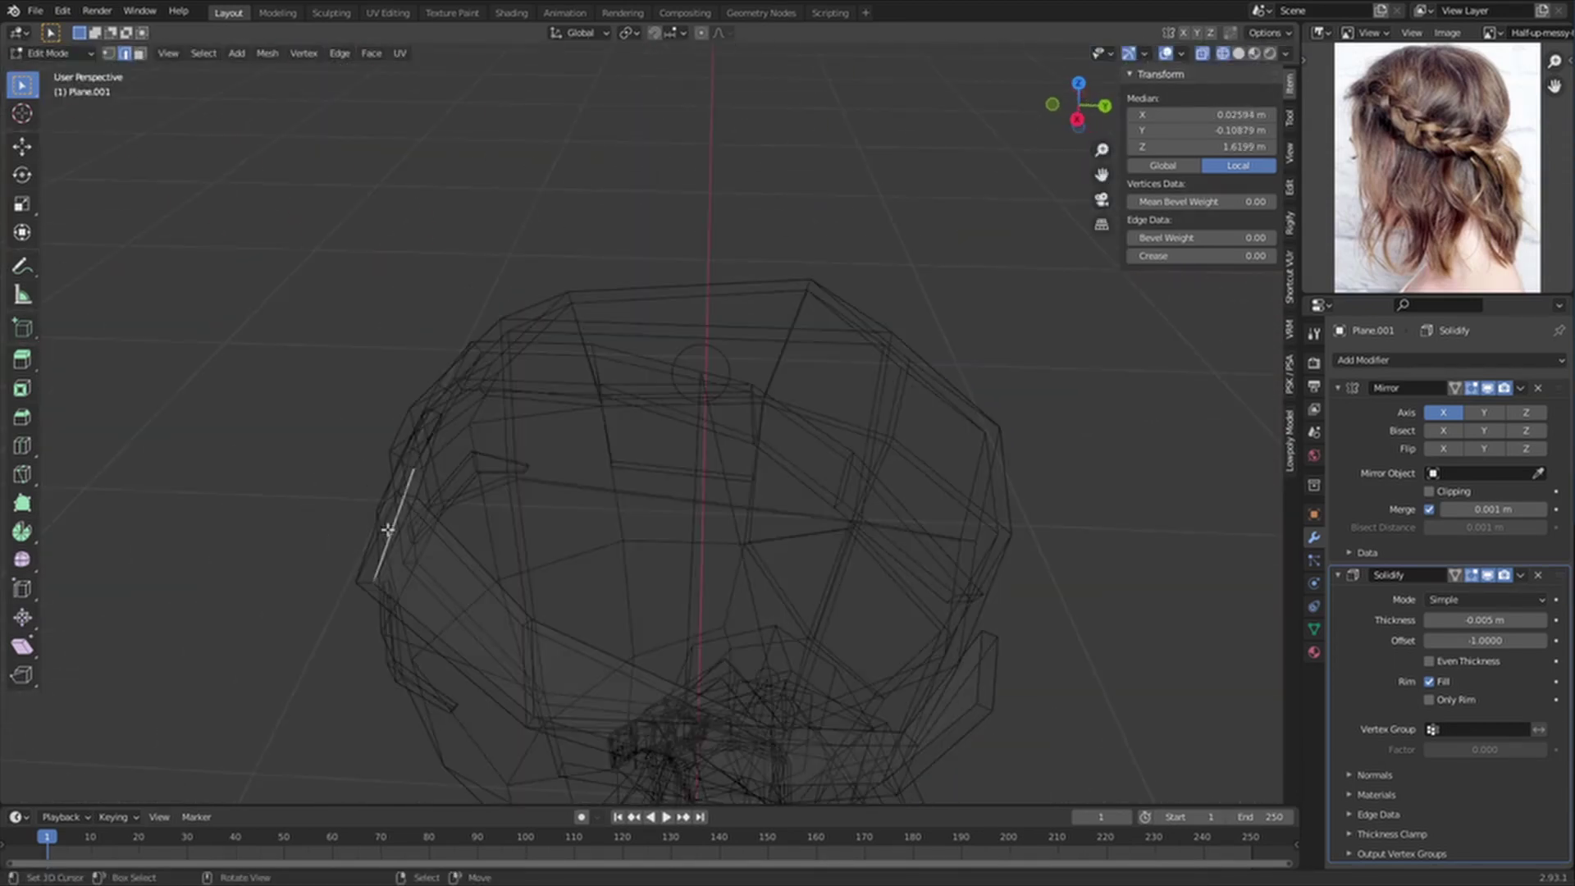
pyautogui.press('z')
pyautogui.click(420, 530)
pyautogui.moveTo(420, 529)
pyautogui.mouseDown(button='middle')
pyautogui.moveTo(395, 485)
pyautogui.moveTo(485, 503)
pyautogui.mouseUp(button='middle')
pyautogui.press('g')
pyautogui.rightClick(463, 495)
pyautogui.hotkey('shift', 'z')
pyautogui.hotkey('shift', 'z')
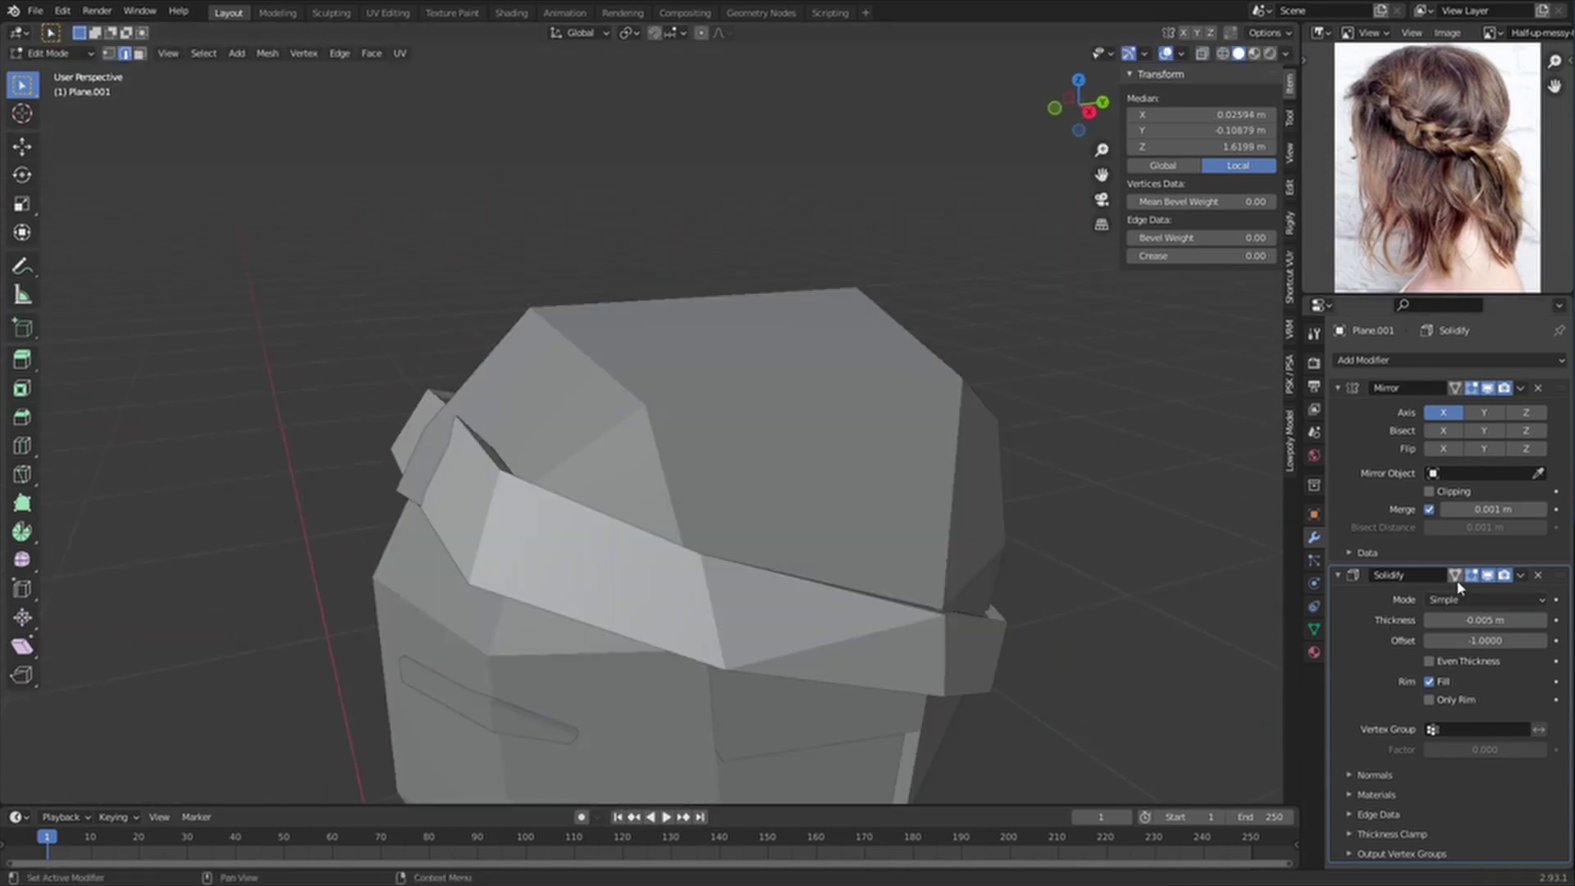
# Step: Show the Solidify result on the editing cage and select edges at the strip's front end
pyautogui.click(1456, 575)
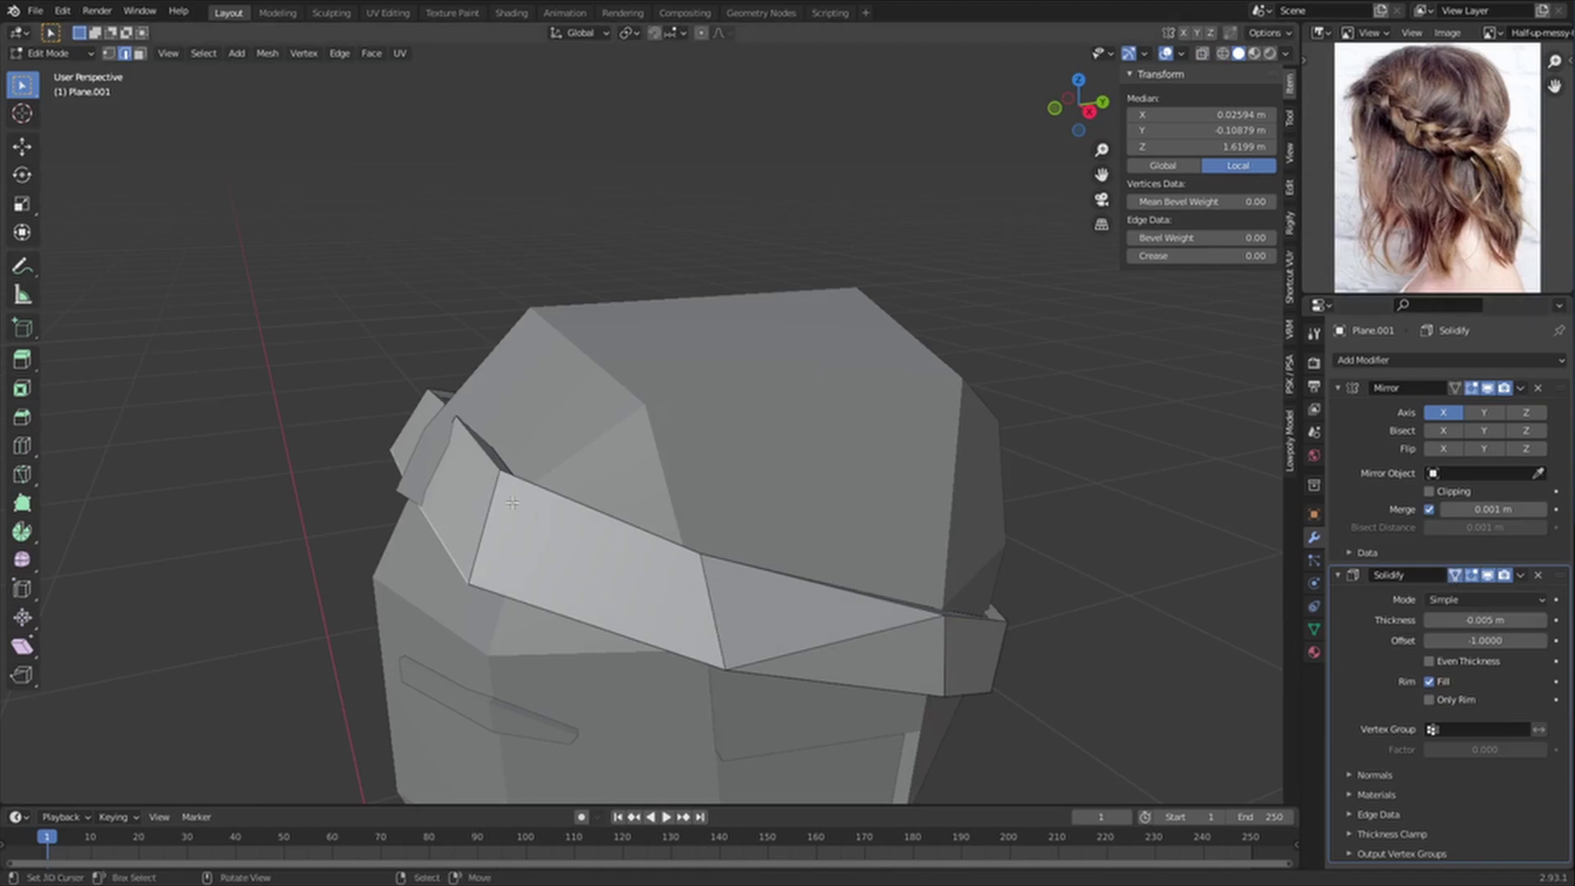
pyautogui.moveTo(498, 510); pyautogui.dragTo(442, 496, button='middle')
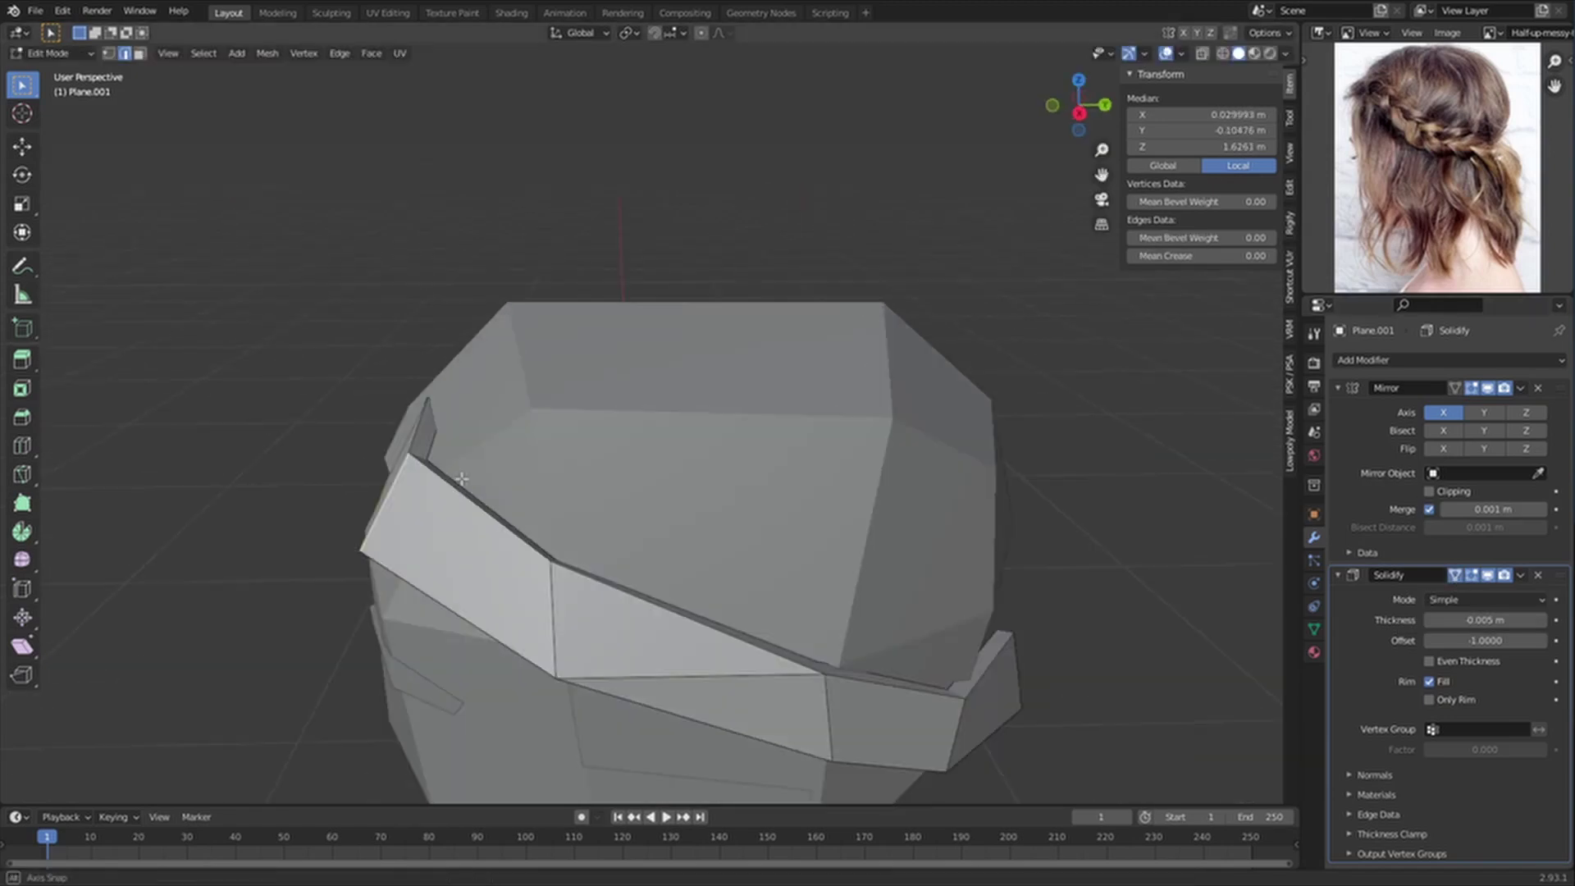
pyautogui.moveTo(487, 478)
pyautogui.mouseDown(button='middle')
pyautogui.moveTo(542, 526)
pyautogui.moveTo(508, 511)
pyautogui.moveTo(482, 464)
pyautogui.mouseUp(button='middle')
pyautogui.click(519, 499)
# Step: Move the strip's edges above the forehead and temple closer to the scalp, one after the other
pyautogui.rightClick(581, 564)
pyautogui.moveTo(579, 563); pyautogui.dragTo(502, 515, button='middle')
pyautogui.press('g')
pyautogui.click(440, 537)
pyautogui.rightClick(600, 629)
pyautogui.press('g')
pyautogui.click(608, 623)
pyautogui.moveTo(750, 683); pyautogui.dragTo(987, 560, button='middle')
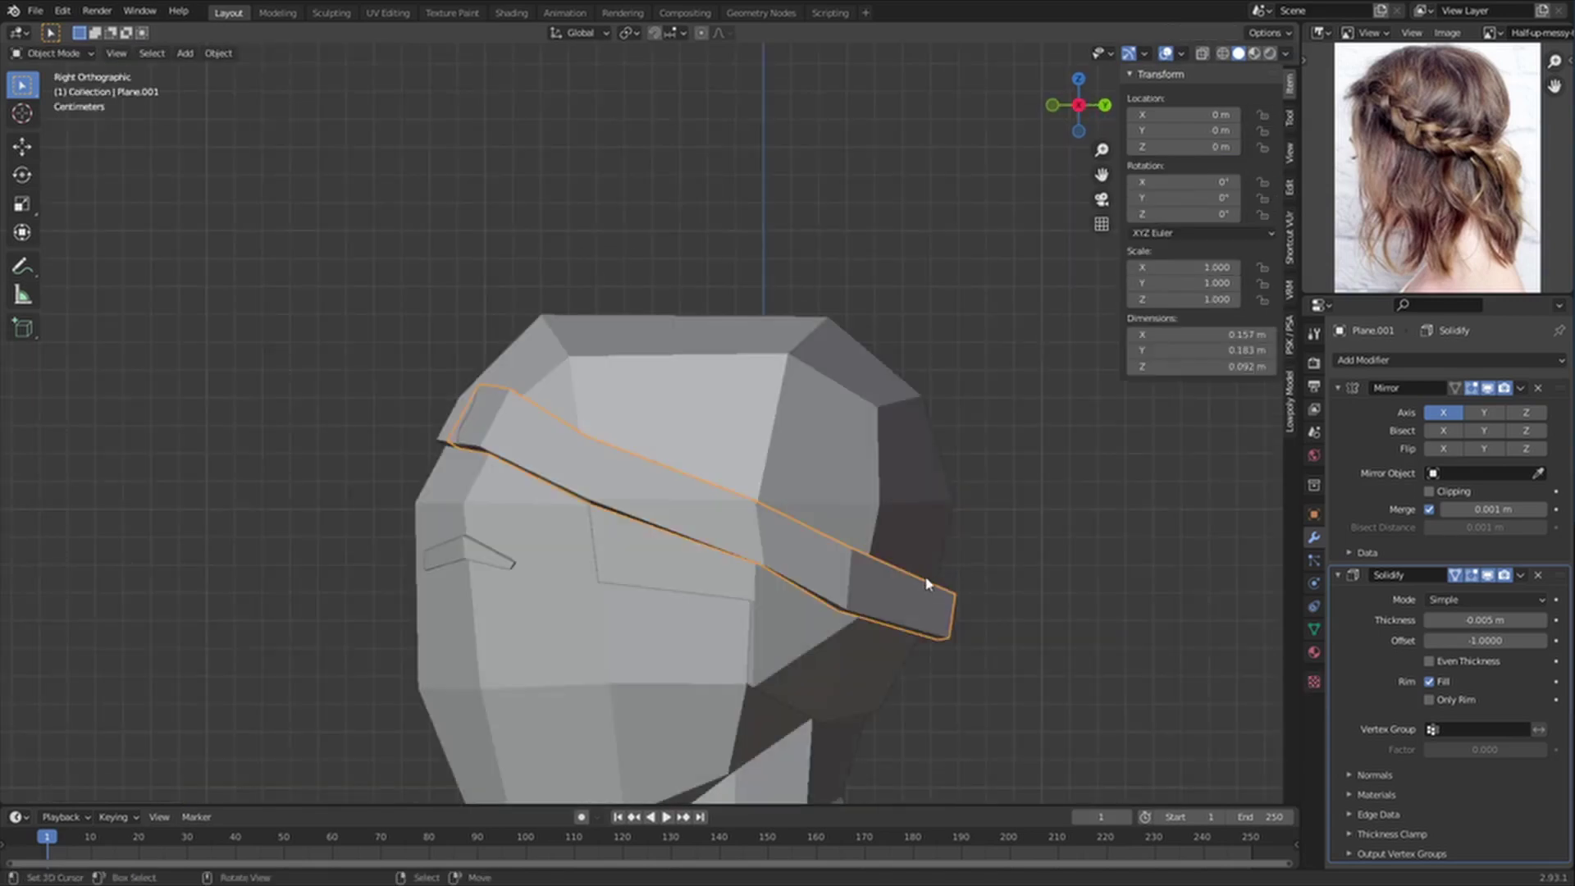
pyautogui.scroll(-3, 921, 552)
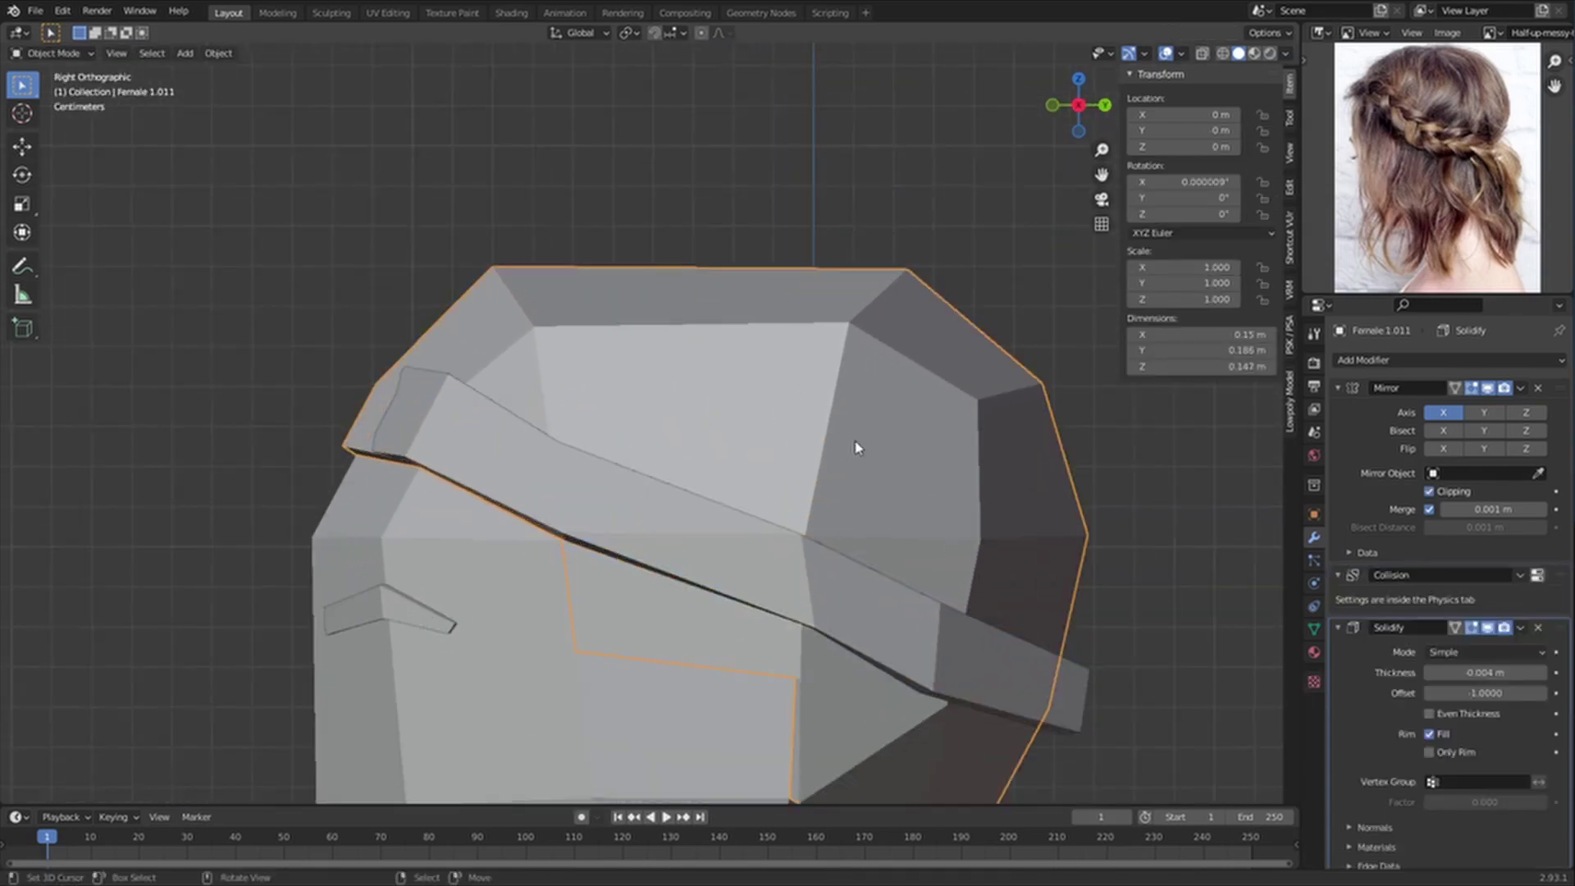
# Step: In the right side view, move the scalp's rear vertices at mid height and upper height outward to enlarge the back of the head
pyautogui.hotkey('alt', 'a')
pyautogui.hotkey('shift', 'z')
pyautogui.press('1')
pyautogui.keyDown('shift'); pyautogui.moveTo(1066, 541); pyautogui.dragTo(858, 484, button='middle'); pyautogui.keyUp('shift')
pyautogui.moveTo(717, 524); pyautogui.dragTo(1005, 447)
pyautogui.press('g')
pyautogui.click(1027, 450)
pyautogui.press('z')
pyautogui.press('z')
pyautogui.moveTo(697, 410); pyautogui.dragTo(890, 287)
pyautogui.press('g')
pyautogui.click(914, 275)
pyautogui.press('z')
pyautogui.scroll(-4, 876, 327)
pyautogui.moveTo(876, 327); pyautogui.dragTo(809, 401, button='middle')
pyautogui.scroll(-5, 640, 353)
# Step: Split the scalp's lower side face behind the ear by connecting its two opposite side vertices under the band
pyautogui.press('Tab')
pyautogui.scroll(5, 656, 369)
pyautogui.press('Tab')
pyautogui.press('KP_3')
pyautogui.hotkey('shift', 'z')
pyautogui.keyDown('shift'); pyautogui.moveTo(861, 458); pyautogui.dragTo(854, 376, button='middle'); pyautogui.keyUp('shift')
pyautogui.hotkey('shift', 'z')
pyautogui.press('3')
pyautogui.rightClick(679, 538)
pyautogui.hotkey('shift', 'z')
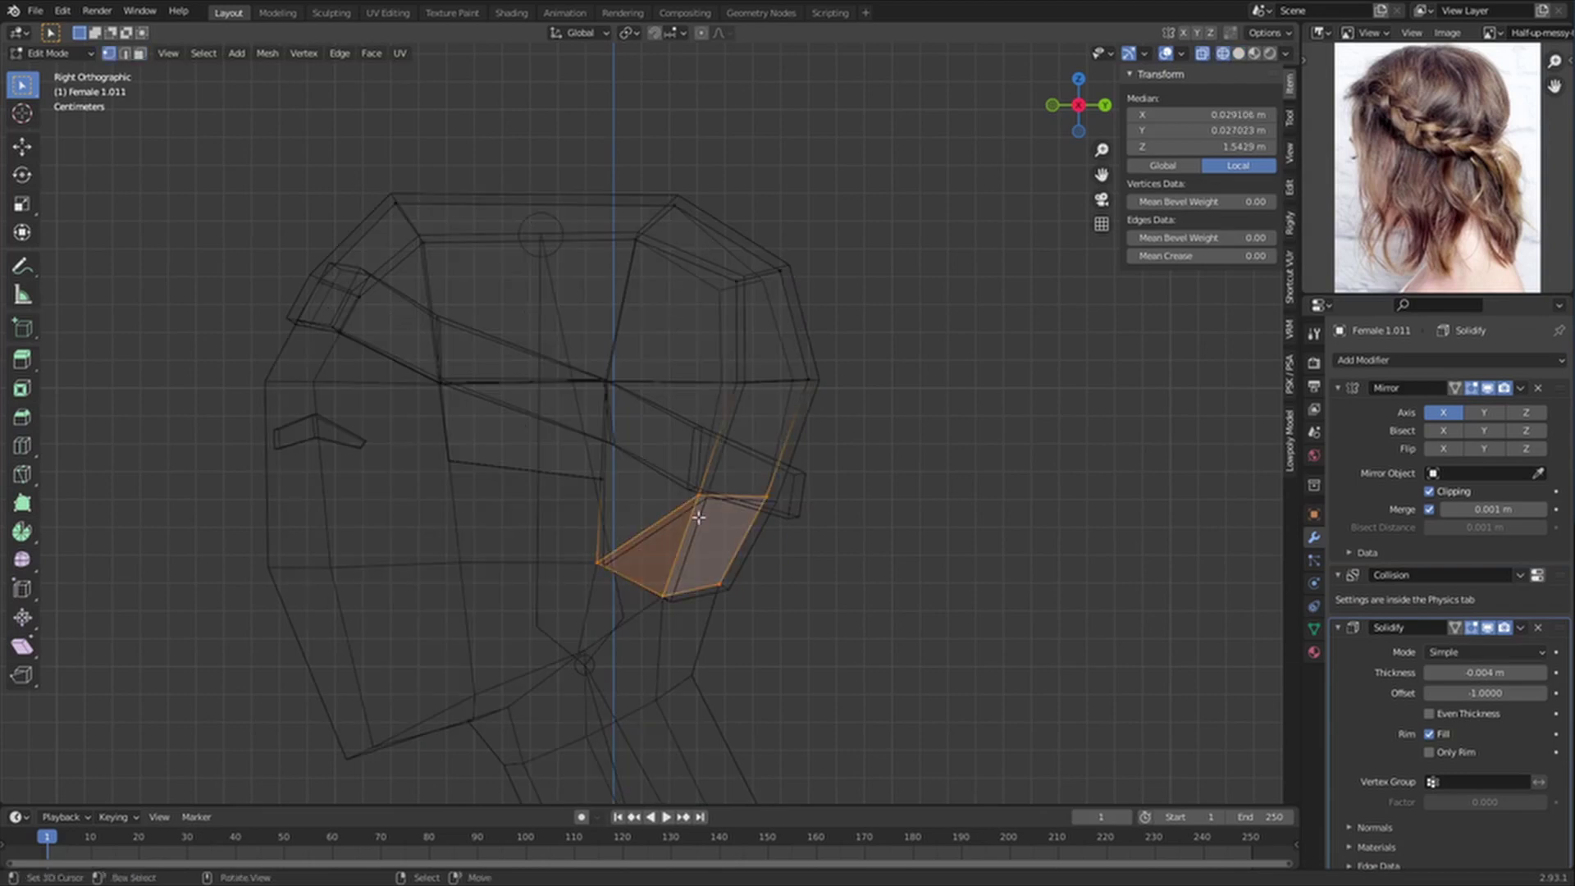
pyautogui.press('1')
pyautogui.click(702, 497)
pyautogui.keyDown('shift'); pyautogui.click(608, 474); pyautogui.keyUp('shift')
pyautogui.press('j')
pyautogui.hotkey('shift', 'z')
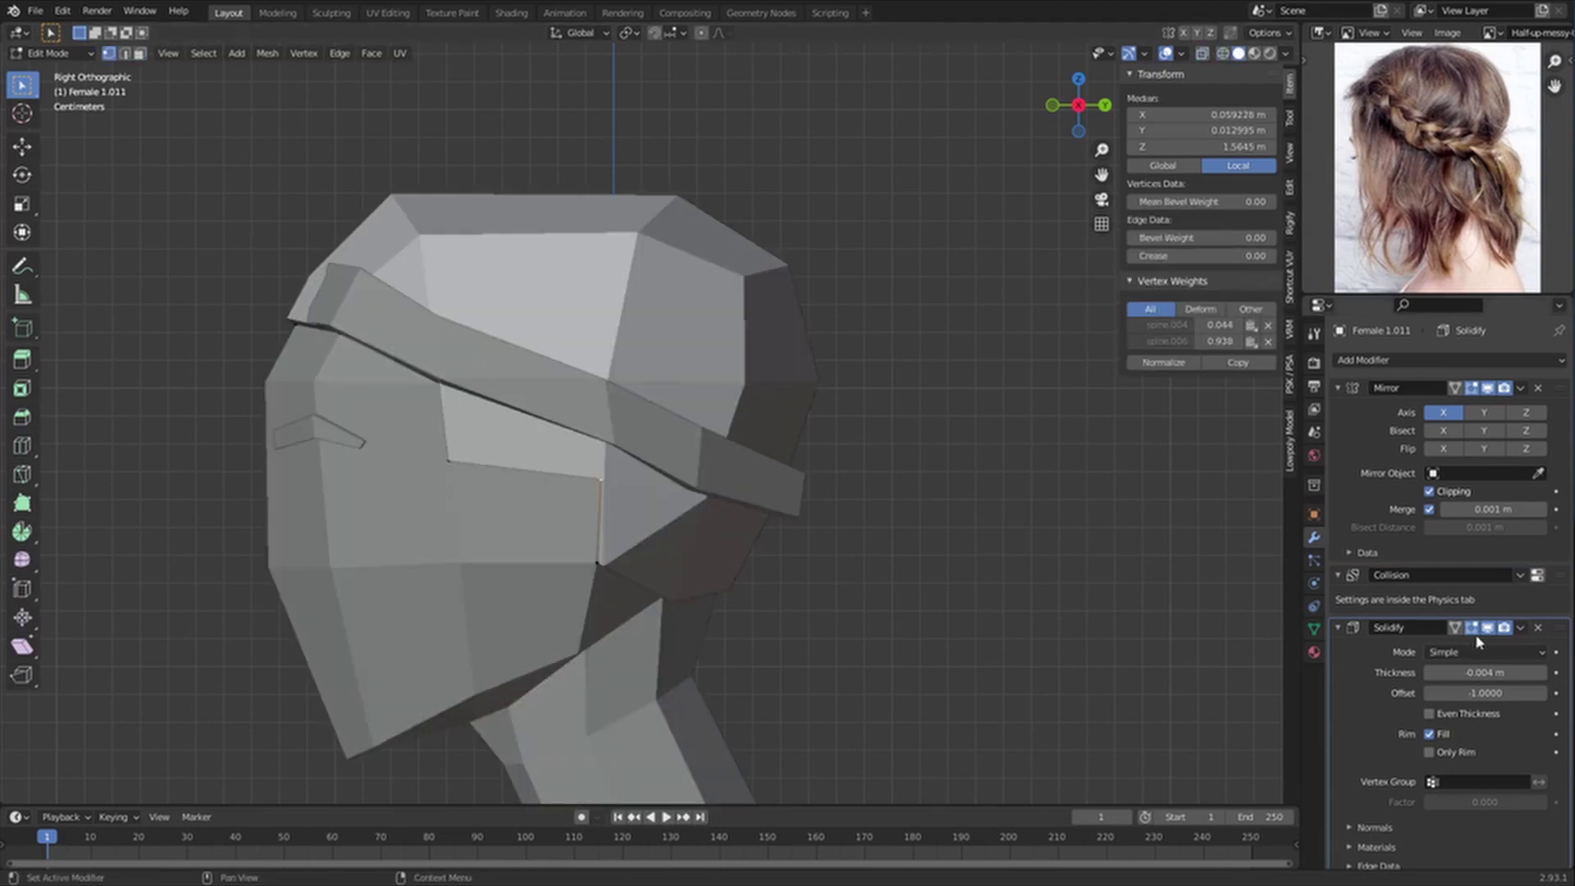
# Step: Show the Solidify result on the scalp's editing cage and delete the faces behind the ear below the new edge
pyautogui.click(1457, 631)
pyautogui.scroll(2, 820, 607)
pyautogui.press('3')
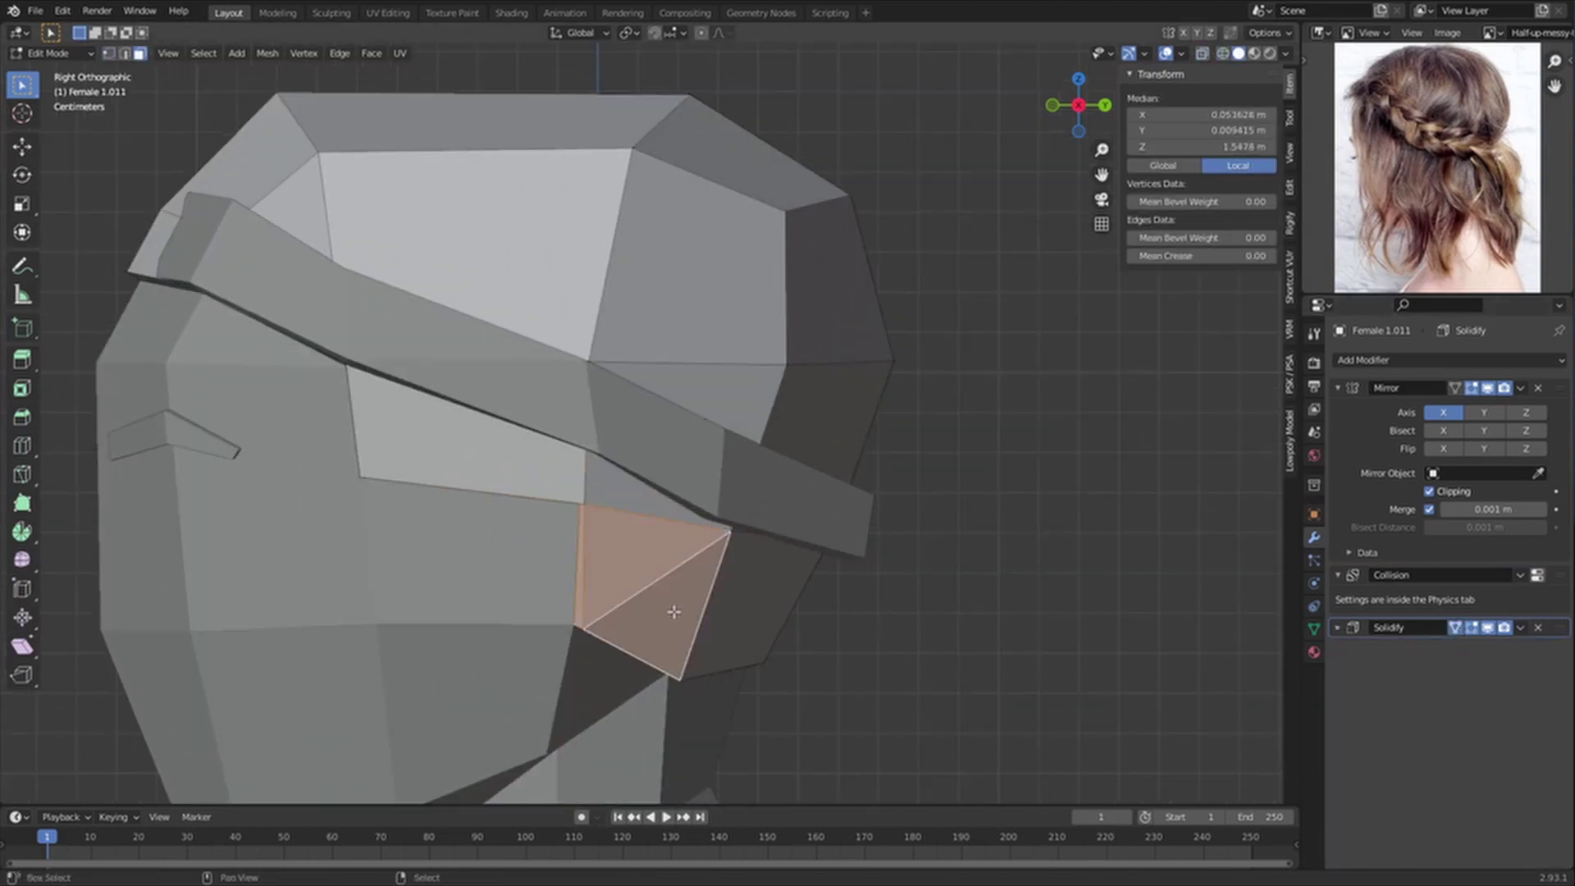
pyautogui.keyDown('shift'); pyautogui.click(742, 607); pyautogui.keyUp('shift')
pyautogui.press('x')
pyautogui.click(773, 607)
# Step: Extrude the scalp's lower back edges downward in three segments, flaring outward where they reach the shoulders
pyautogui.press('2')
pyautogui.click(693, 509)
pyautogui.keyDown('shift'); pyautogui.moveTo(759, 534); pyautogui.dragTo(748, 349, button='middle'); pyautogui.keyUp('shift')
pyautogui.scroll(-2, 840, 355)
pyautogui.press('z')
pyautogui.press('z')
pyautogui.press('e')
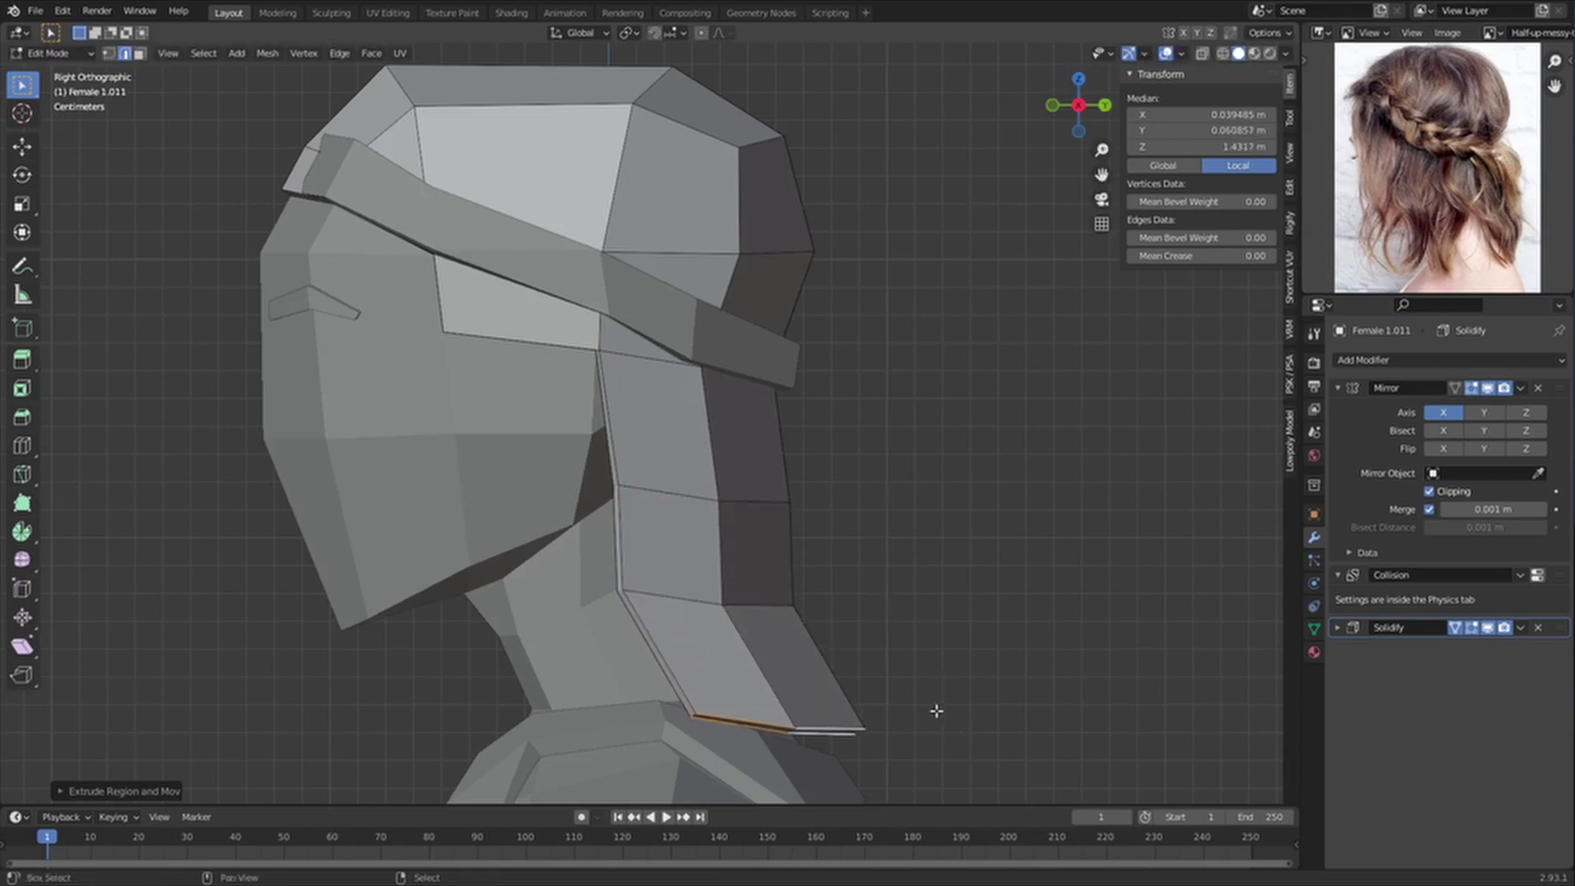
pyautogui.keyDown('shift'); pyautogui.moveTo(941, 699); pyautogui.dragTo(959, 638, button='middle'); pyautogui.keyUp('shift')
# Step: Add a loop cut in the face before the ear and extrude its rear half's lower edge into a side strand reaching the neck
pyautogui.press('1')
pyautogui.keyDown('shift'); pyautogui.moveTo(644, 377); pyautogui.dragTo(676, 411, button='middle'); pyautogui.keyUp('shift')
pyautogui.scroll(3, 727, 458)
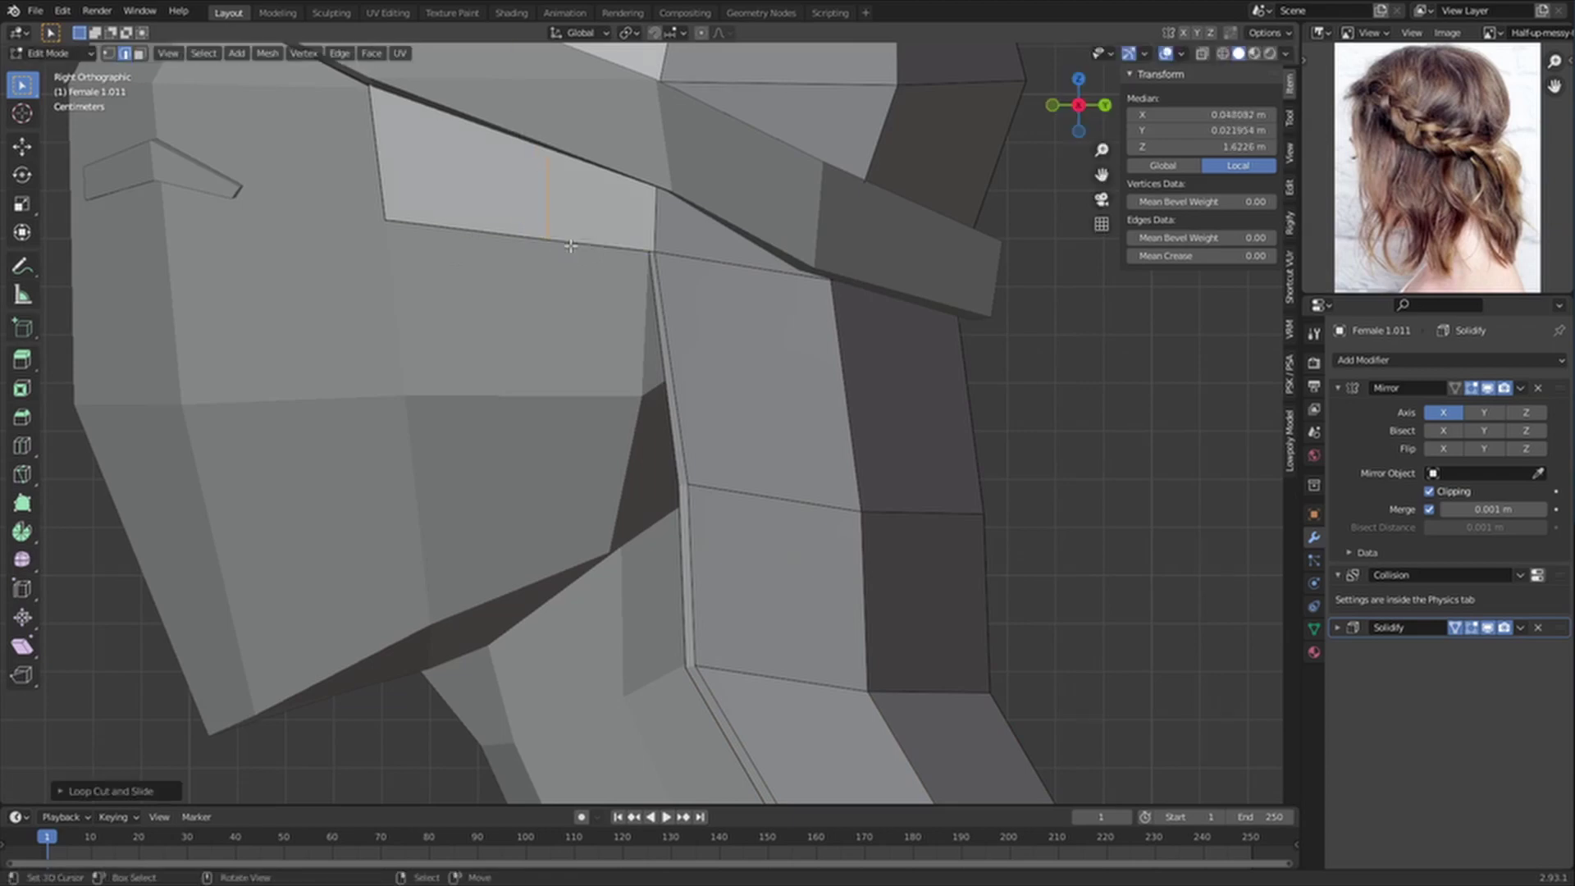
pyautogui.keyDown('shift'); pyautogui.moveTo(620, 312); pyautogui.dragTo(653, 249, button='middle'); pyautogui.keyUp('shift')
pyautogui.press('e')
pyautogui.click(658, 487)
pyautogui.keyDown('shift'); pyautogui.moveTo(665, 476); pyautogui.dragTo(722, 312, button='middle'); pyautogui.keyUp('shift')
pyautogui.press('e')
pyautogui.press('Tab')
pyautogui.scroll(-6, 722, 574)
pyautogui.moveTo(679, 480)
pyautogui.mouseDown(button='middle')
pyautogui.moveTo(717, 469)
pyautogui.moveTo(749, 476)
pyautogui.moveTo(700, 471)
pyautogui.moveTo(900, 528)
pyautogui.moveTo(1030, 443)
pyautogui.moveTo(689, 462)
pyautogui.mouseUp(button='middle')
pyautogui.hotkey('alt', 'a')
pyautogui.press('KP_3')
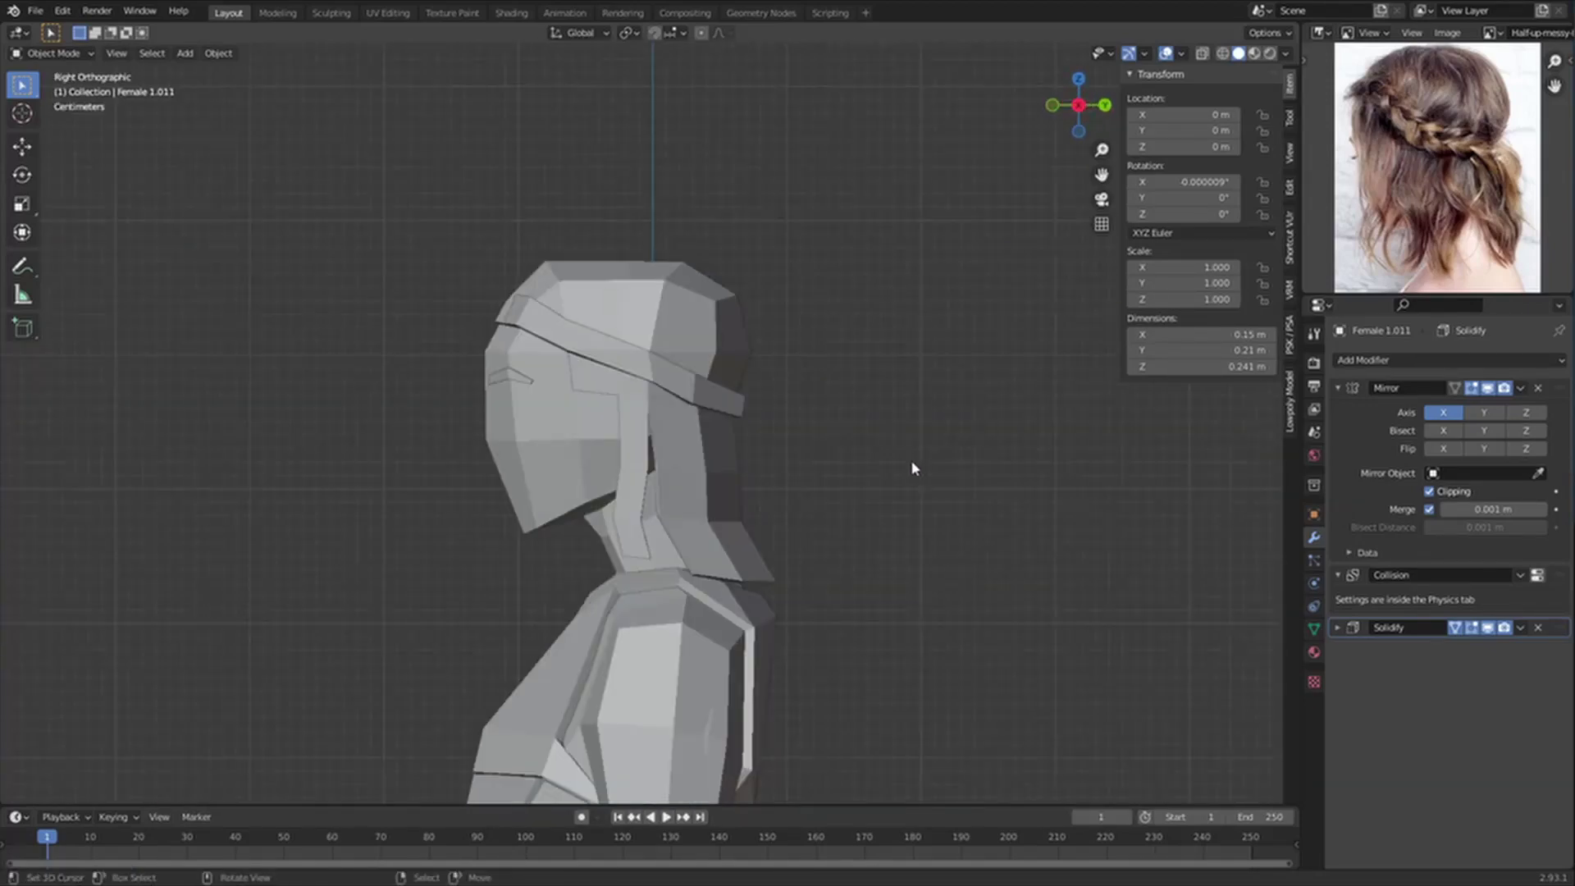
# Step: Edit the hair band and extend its rear end downward behind the head, moving and rotating the end edge
pyautogui.scroll(4, 708, 417)
pyautogui.moveTo(903, 467); pyautogui.dragTo(690, 427, button='middle')
pyautogui.rightClick(707, 416)
pyautogui.press('Tab')
pyautogui.scroll(4, 739, 431)
pyautogui.rightClick(614, 327)
pyautogui.scroll(-2, 614, 327)
pyautogui.press('g')
pyautogui.press('r')
pyautogui.click(735, 566)
pyautogui.press('KP_3')
pyautogui.press('g')
pyautogui.moveTo(935, 552); pyautogui.dragTo(948, 610, button='middle')
pyautogui.click(1036, 241)
pyautogui.hotkey('shift', 'z')
pyautogui.press('r')
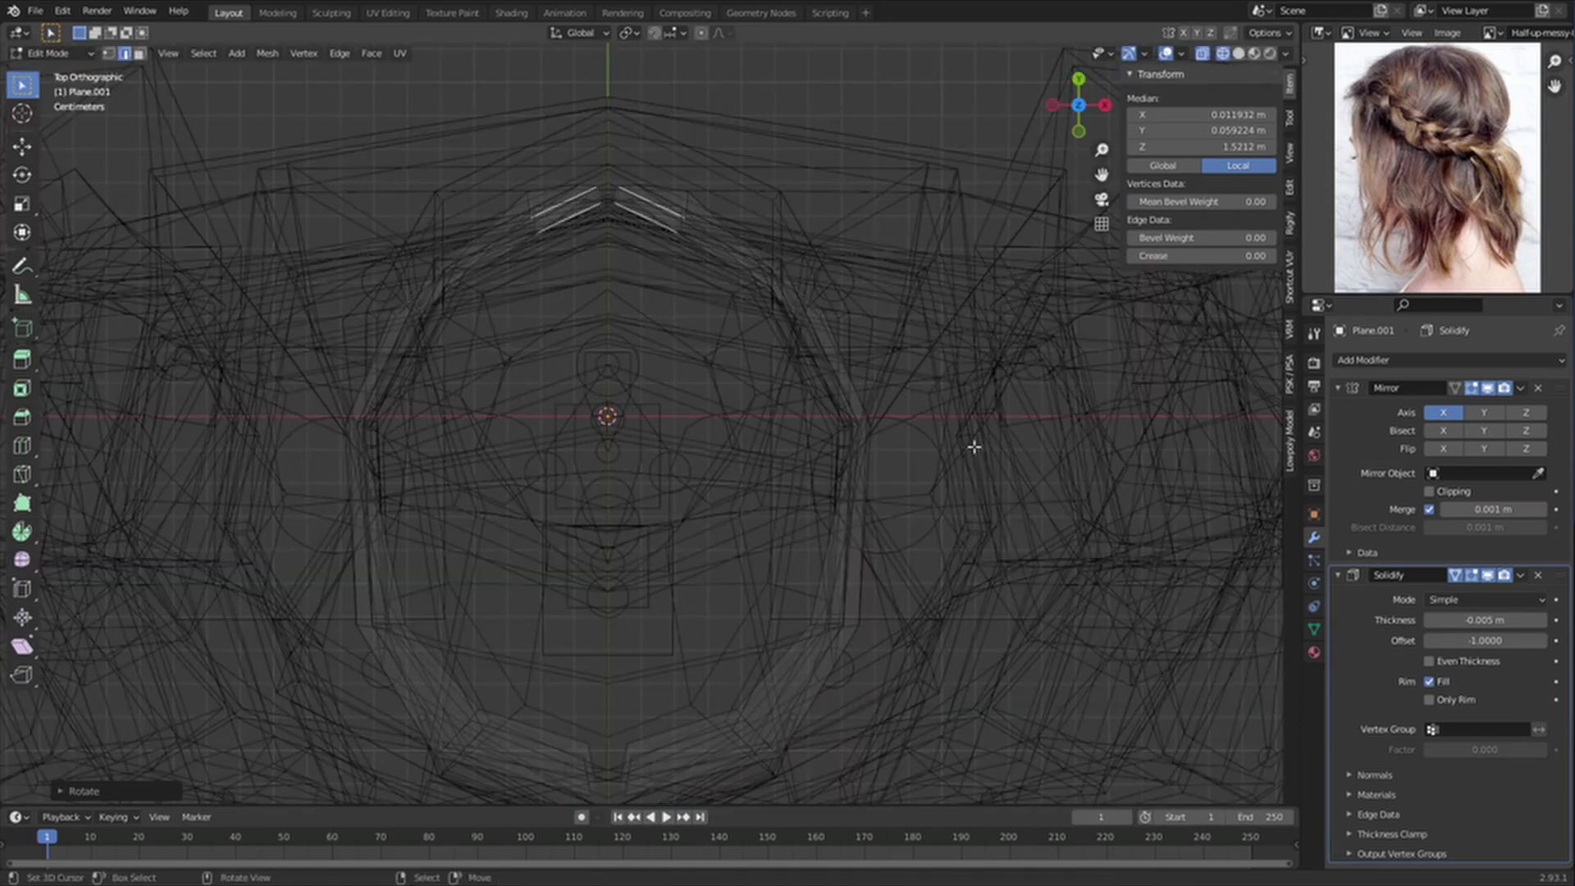
# Step: Extrude the band's hanging rear strand further down to the shoulders and pull its lower bend closer to the neck
pyautogui.hotkey('shift', 'z')
pyautogui.moveTo(1000, 449); pyautogui.dragTo(921, 337, button='middle')
pyautogui.press('`')
pyautogui.click(998, 341)
pyautogui.keyDown('shift'); pyautogui.moveTo(1000, 384); pyautogui.dragTo(974, 310, button='middle'); pyautogui.keyUp('shift')
pyautogui.press('e')
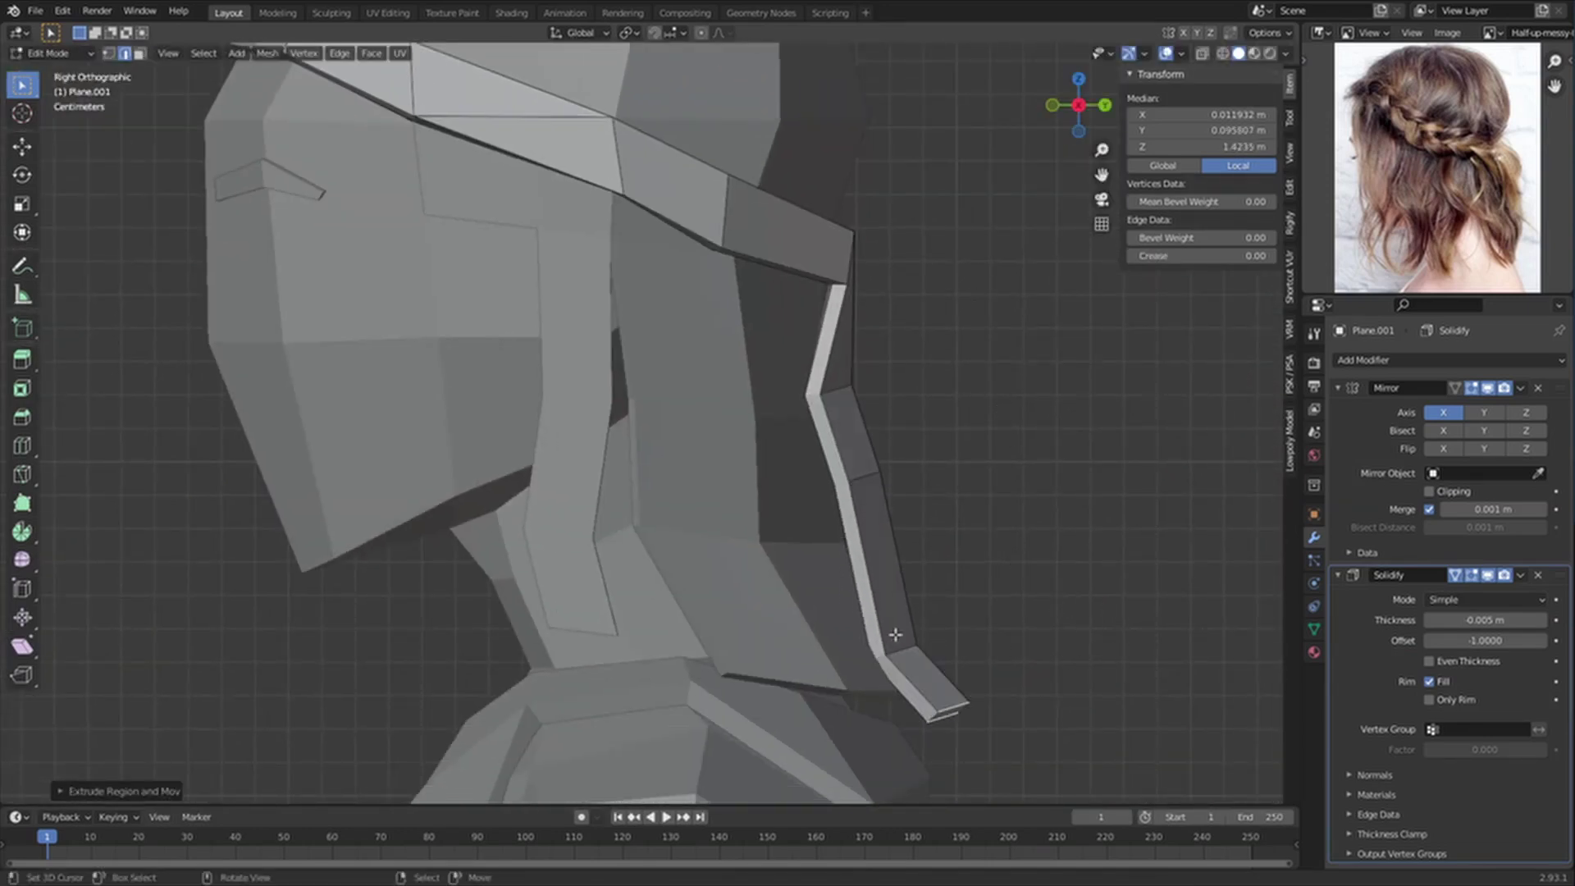
pyautogui.rightClick(895, 636)
pyautogui.press('g')
pyautogui.click(855, 574)
pyautogui.moveTo(882, 574); pyautogui.dragTo(918, 552, button='middle')
# Step: In the back view, move the hanging strand's outer vertices sideways to give it a wavy outer outline
pyautogui.scroll(-3, 835, 585)
pyautogui.press('1')
pyautogui.press('`')
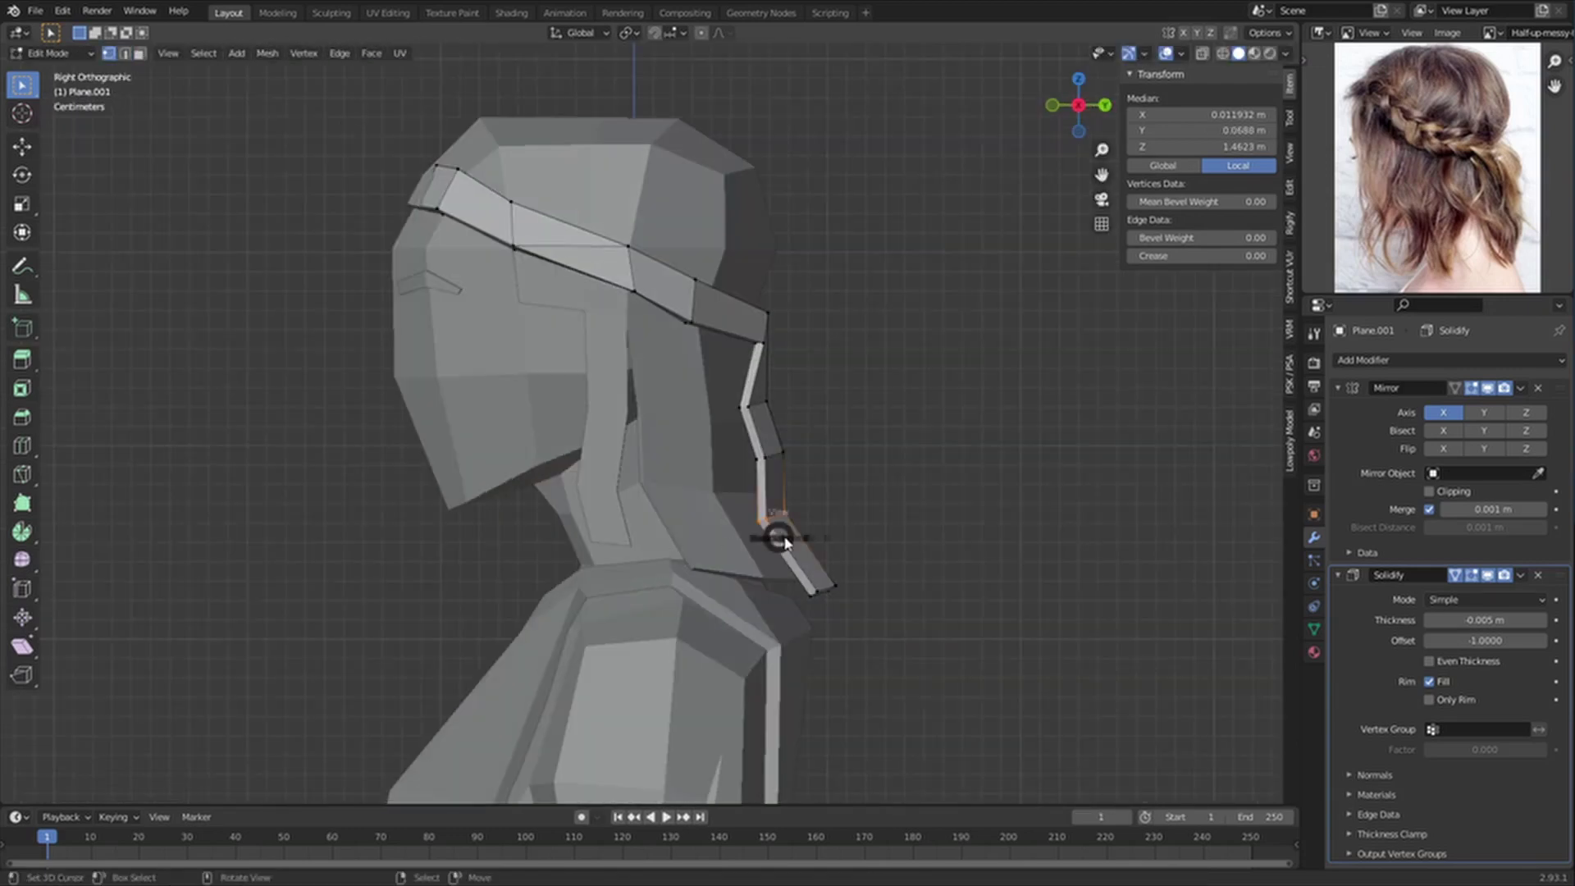
pyautogui.click(897, 479)
pyautogui.scroll(3, 812, 420)
pyautogui.rightClick(627, 577)
pyautogui.press('g')
pyautogui.click(586, 574)
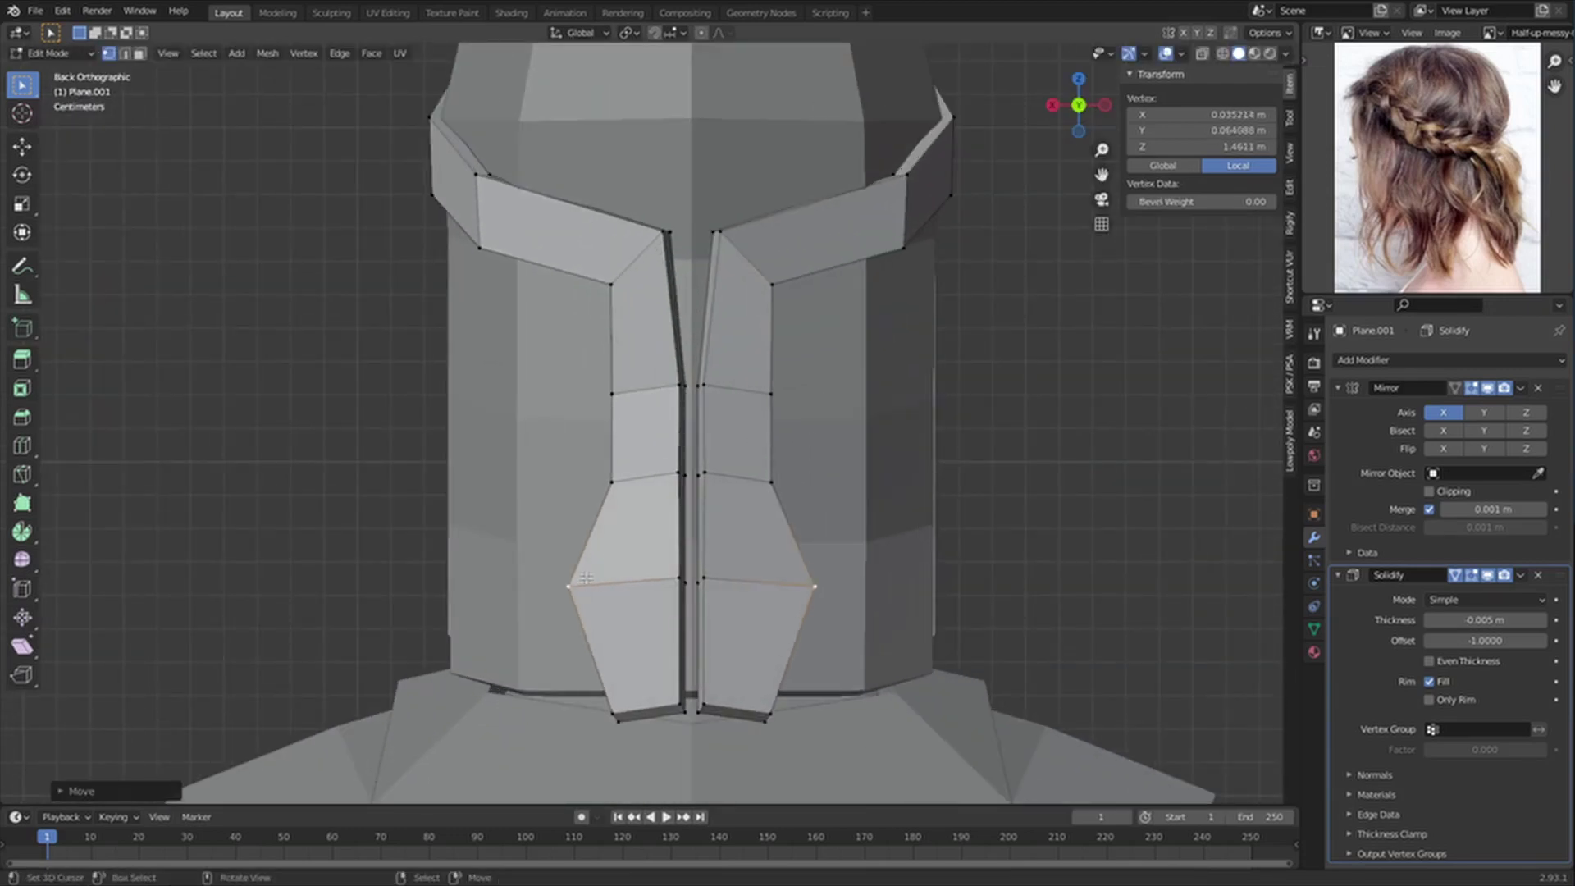
pyautogui.press('g')
pyautogui.click(608, 490)
pyautogui.rightClick(616, 402)
pyautogui.press('g')
pyautogui.click(578, 400)
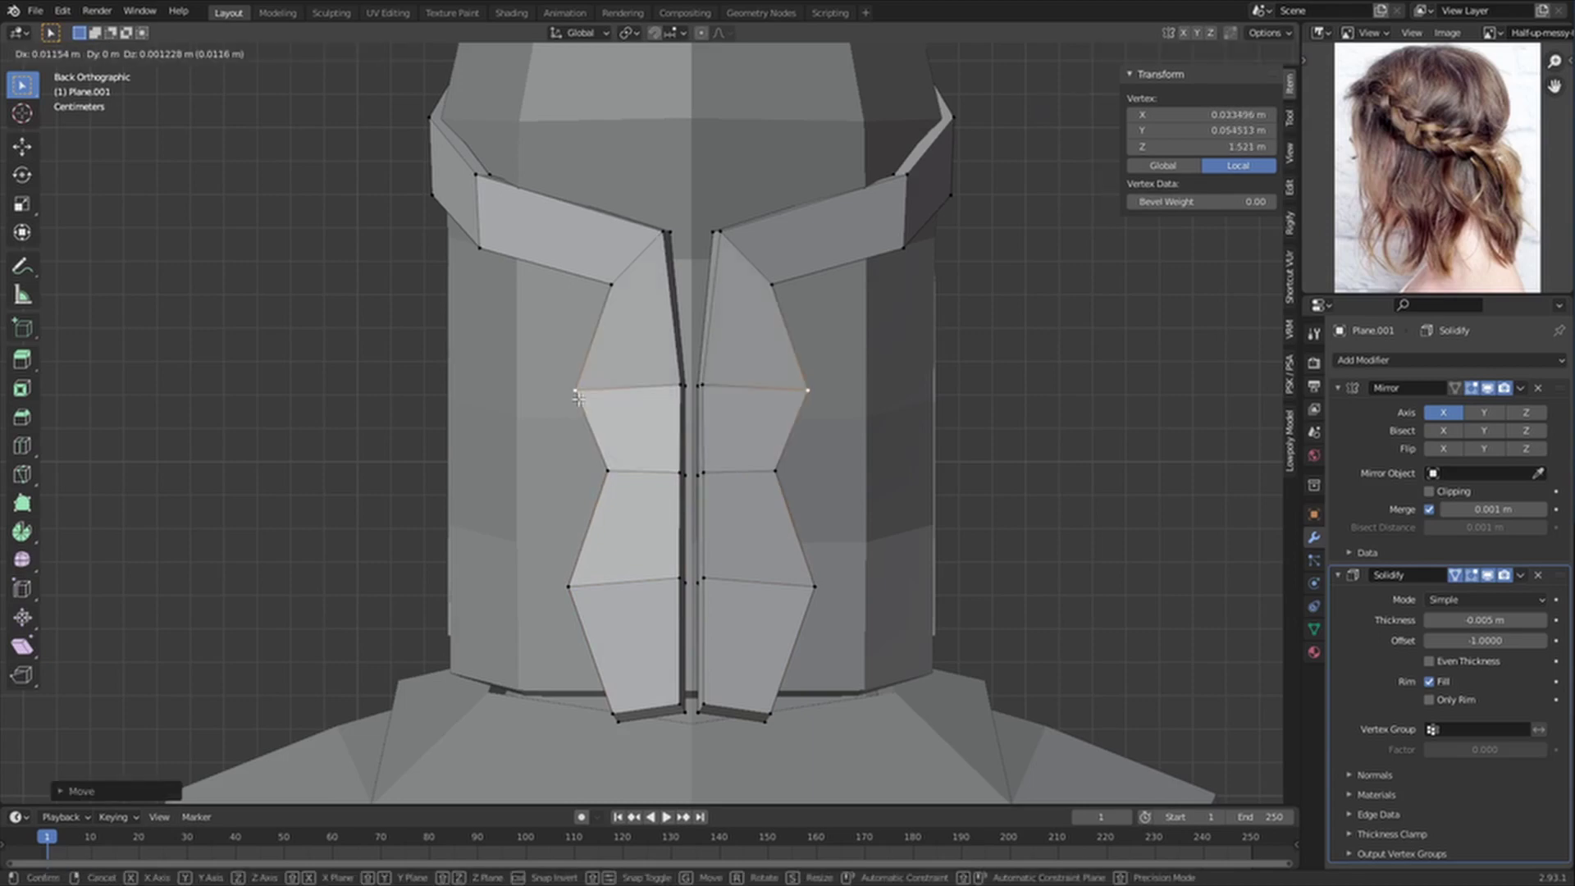
# Step: Shift two of the hanging strand's inner vertices to shape a wavy inner outline and lower an outer vertex
pyautogui.rightClick(670, 396)
pyautogui.press('g')
pyautogui.click(639, 396)
pyautogui.rightClick(679, 489)
pyautogui.press('g')
pyautogui.click(674, 457)
pyautogui.rightClick(610, 501)
pyautogui.press('g')
pyautogui.click(601, 528)
# Step: In the top view, reposition the hanging strand's vertices near the centre line behind the head
pyautogui.press('`')
pyautogui.click(755, 425)
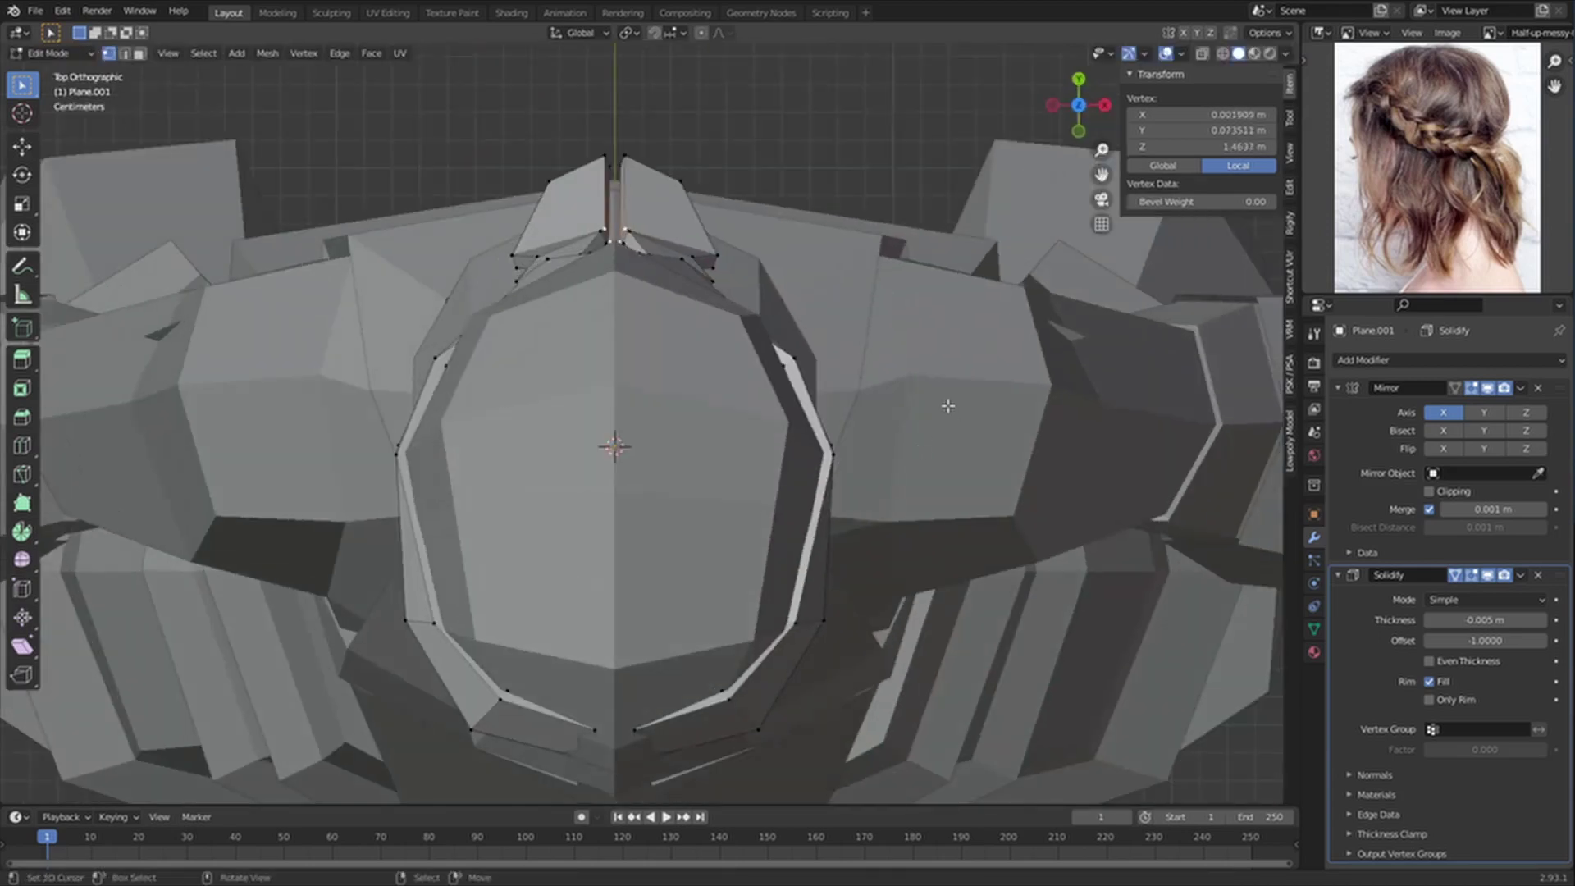
pyautogui.press('g')
pyautogui.click(682, 142)
pyautogui.rightClick(626, 155)
pyautogui.press('g')
pyautogui.click(633, 178)
pyautogui.rightClick(682, 179)
pyautogui.press('g')
pyautogui.click(678, 196)
pyautogui.press('Tab')
# Step: Edit the scalp hair and reposition edges on its lower back section beneath the band
pyautogui.moveTo(779, 271); pyautogui.dragTo(633, 181, button='middle')
pyautogui.scroll(-4, 653, 239)
pyautogui.rightClick(608, 507)
pyautogui.press('Tab')
pyautogui.moveTo(608, 507); pyautogui.dragTo(656, 501, button='middle')
pyautogui.scroll(2, 636, 495)
pyautogui.press('2')
pyautogui.scroll(2, 635, 495)
pyautogui.click(612, 638)
pyautogui.keyDown('shift'); pyautogui.rightClick(601, 414); pyautogui.keyUp('shift')
pyautogui.scroll(-1, 611, 447)
pyautogui.hotkey('ctrl', 'z')
pyautogui.press('g')
pyautogui.click(751, 467)
pyautogui.hotkey('alt', 'z')
pyautogui.hotkey('alt', 'z')
pyautogui.press('g')
pyautogui.click(603, 485)
# Step: Move two individual vertices of the scalp's lower back hair sideways to vary the strand outline
pyautogui.press('1')
pyautogui.rightClick(603, 527)
pyautogui.press('g')
pyautogui.click(612, 531)
pyautogui.rightClick(602, 431)
pyautogui.press('g')
pyautogui.click(612, 430)
# Step: Turn off Mirror clipping on the scalp hair and move its centre-line vertices at the back to part the lower strands
pyautogui.rightClick(727, 434)
pyautogui.moveTo(727, 435); pyautogui.dragTo(689, 443, button='middle')
pyautogui.scroll(1, 689, 443)
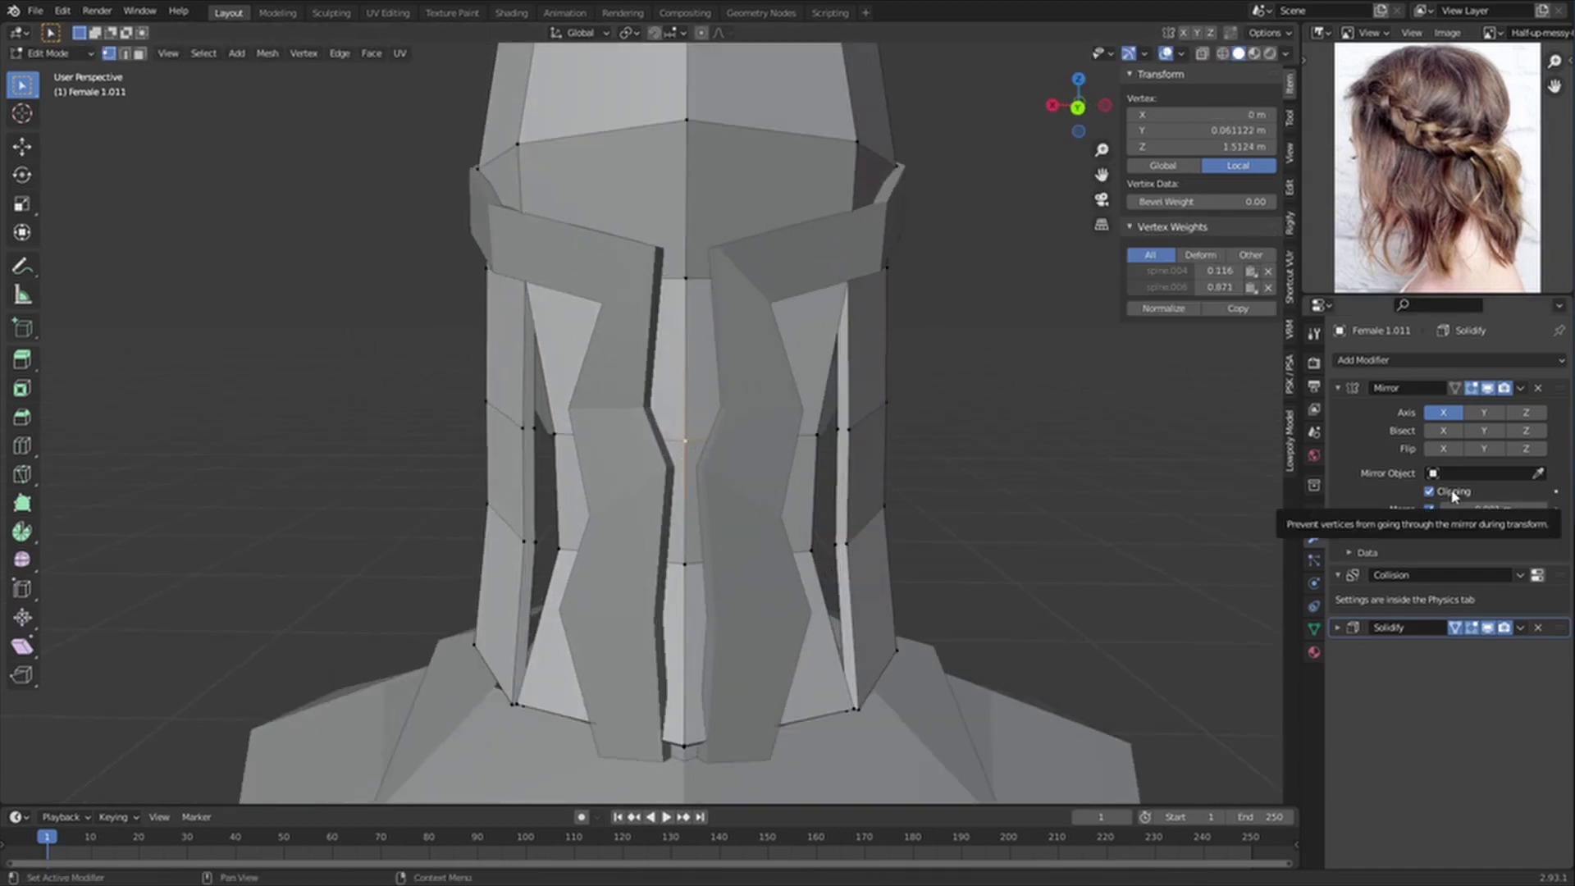
pyautogui.press('g')
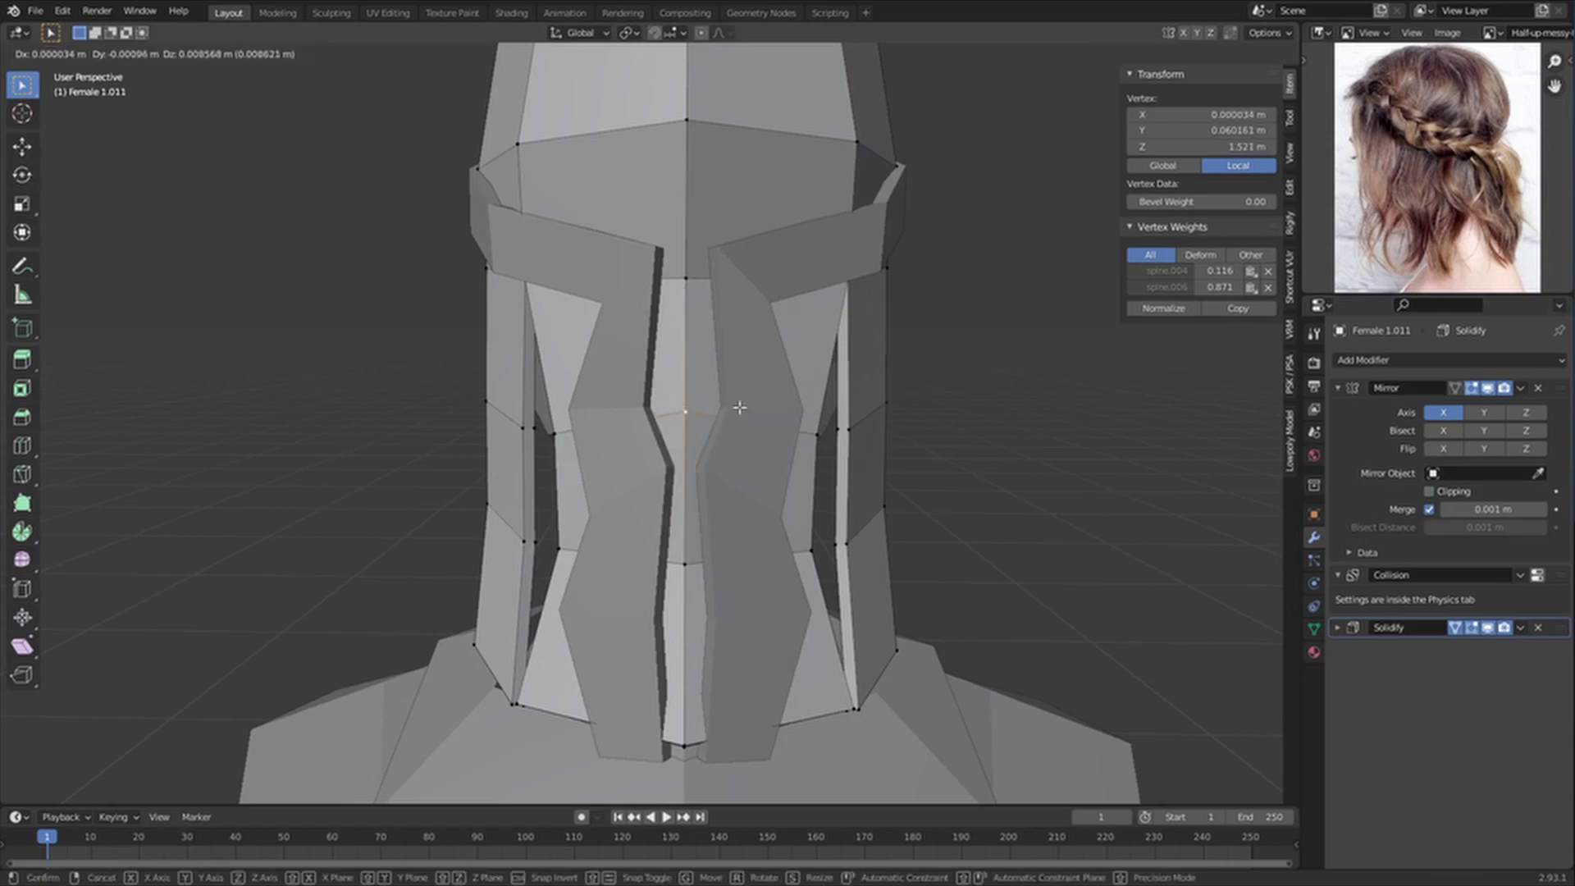
pyautogui.click(739, 406)
pyautogui.keyDown('shift'); pyautogui.moveTo(655, 566); pyautogui.dragTo(926, 484, button='middle'); pyautogui.keyUp('shift')
pyautogui.press('g')
pyautogui.click(765, 489)
pyautogui.press('Tab')
pyautogui.moveTo(836, 353); pyautogui.dragTo(678, 366, button='middle')
pyautogui.scroll(-5, 648, 377)
pyautogui.hotkey('alt', 'a')
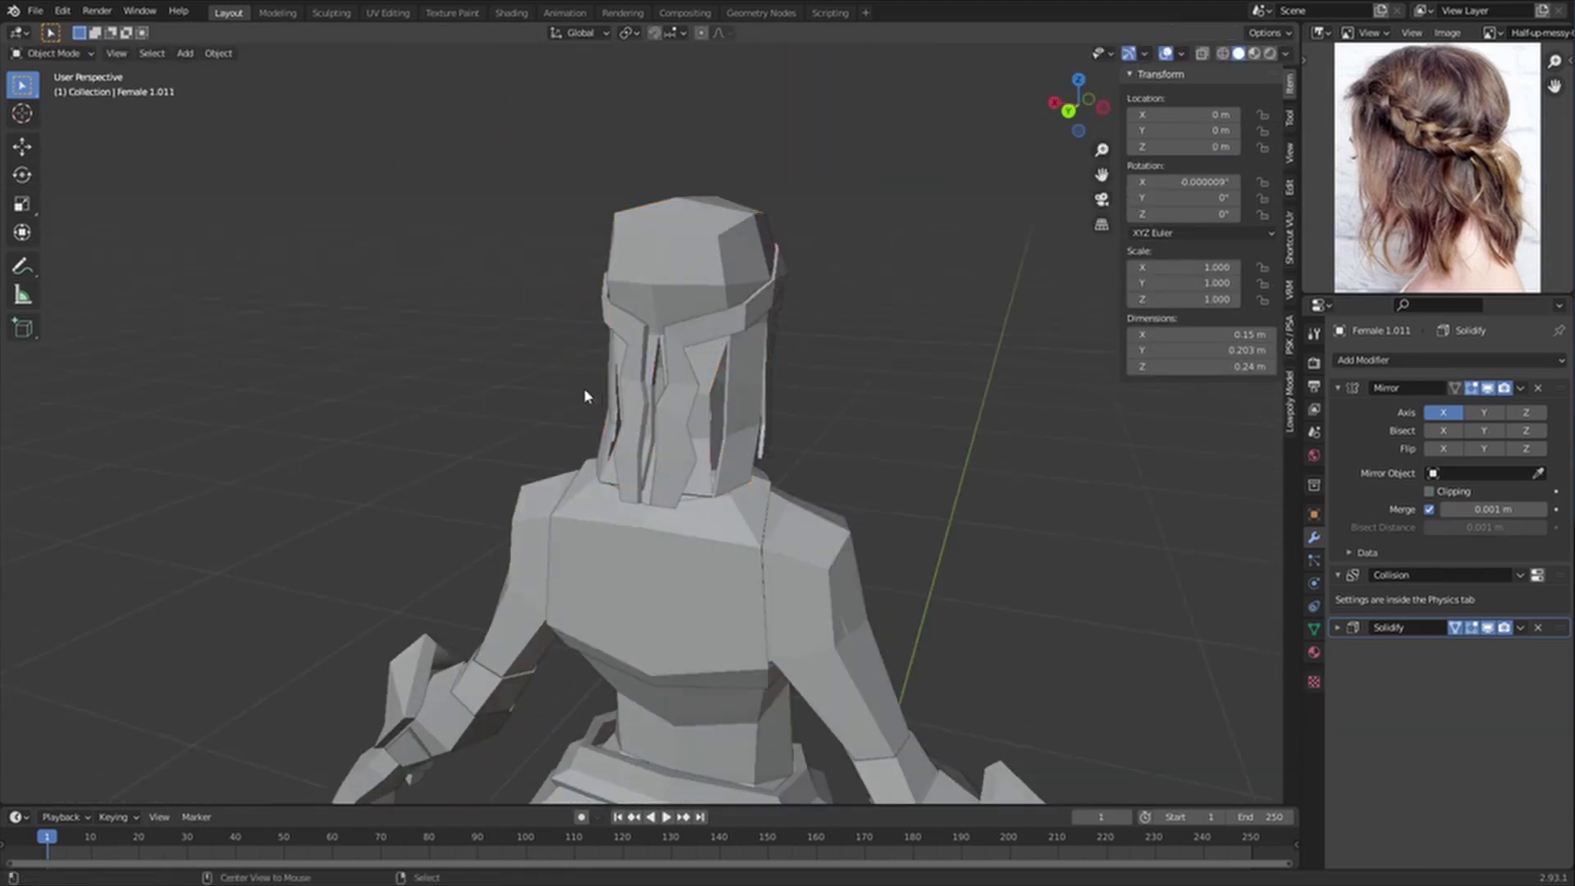
# Step: Edit the scalp hair and reposition its hanging vertices at the back of the head
pyautogui.scroll(4, 825, 416)
pyautogui.moveTo(588, 401); pyautogui.dragTo(759, 394, button='middle')
pyautogui.scroll(1, 825, 416)
pyautogui.press('Tab')
pyautogui.moveTo(732, 355); pyautogui.dragTo(761, 366, button='right')
pyautogui.moveTo(763, 366); pyautogui.dragTo(962, 363, button='middle')
pyautogui.press('g')
pyautogui.click(940, 361)
# Step: In the right side view, move individual vertices of the scalp's hanging side hair to reshape its outline
pyautogui.press('KP_3')
pyautogui.moveTo(599, 295); pyautogui.dragTo(619, 286, button='right')
pyautogui.moveTo(538, 414); pyautogui.dragTo(562, 430, button='right')
pyautogui.moveTo(590, 412); pyautogui.dragTo(604, 423, button='right')
pyautogui.scroll(-2, 861, 452)
pyautogui.hotkey('alt', 'a')
pyautogui.scroll(4, 706, 457)
pyautogui.scroll(-7, 752, 459)
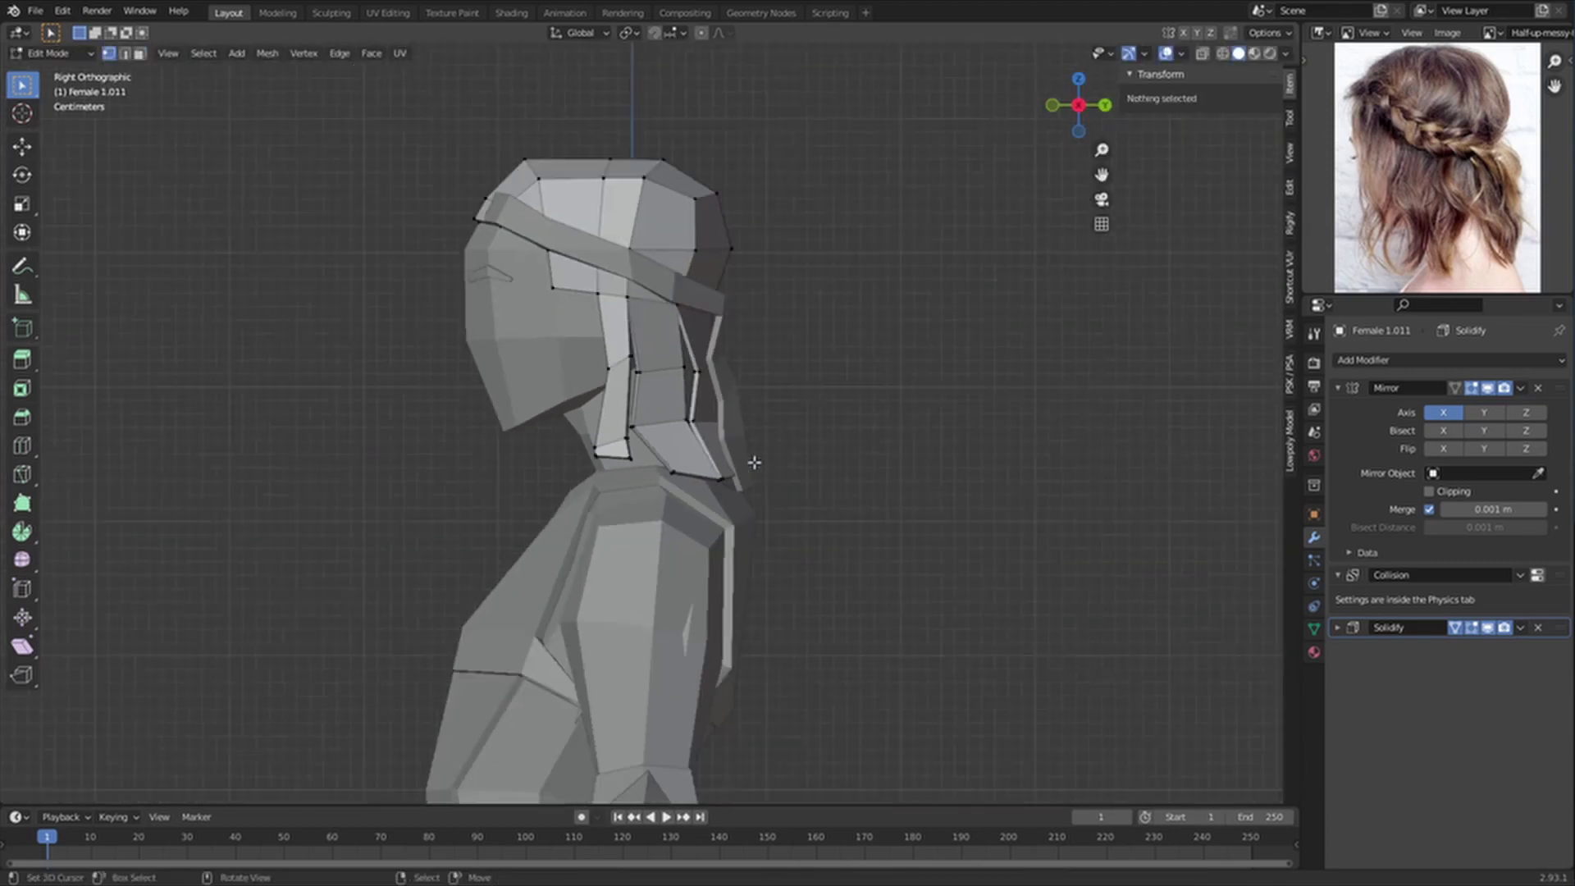
# Step: Select the lower ends of the scalp's hanging hair through the mesh and raise them to shorten the hair
pyautogui.hotkey('shift', 'z')
pyautogui.scroll(4, 583, 512)
pyautogui.moveTo(486, 547); pyautogui.dragTo(899, 387)
pyautogui.hotkey('alt', 'z')
pyautogui.press('g')
pyautogui.click(905, 414)
pyautogui.press('1')
pyautogui.hotkey('shift', 'z')
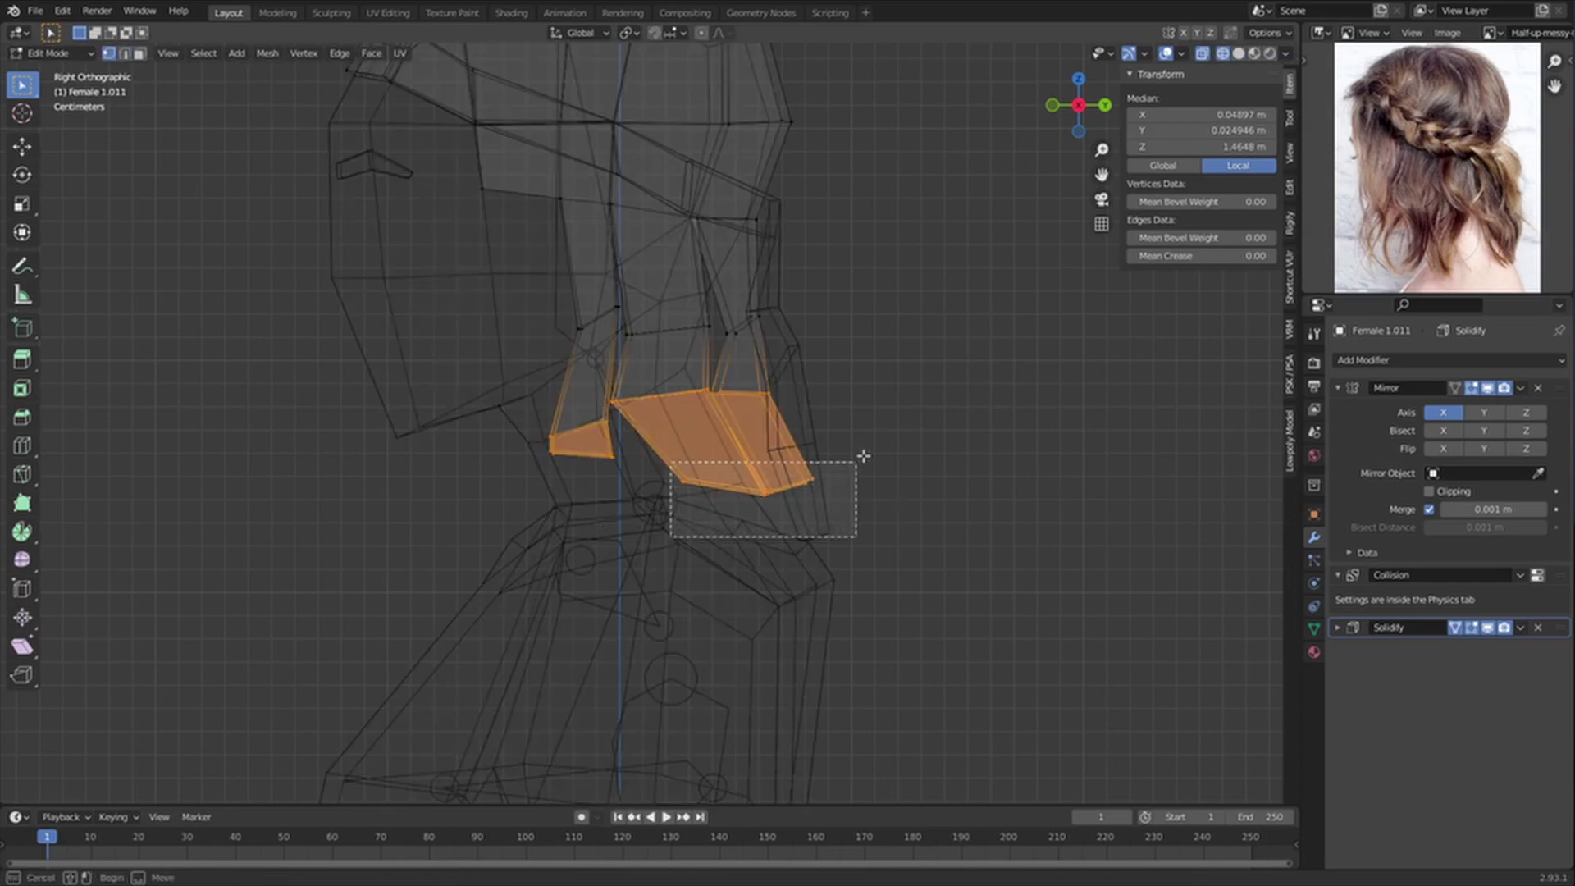
pyautogui.moveTo(868, 452); pyautogui.dragTo(860, 430)
pyautogui.press('z')
pyautogui.press('Tab')
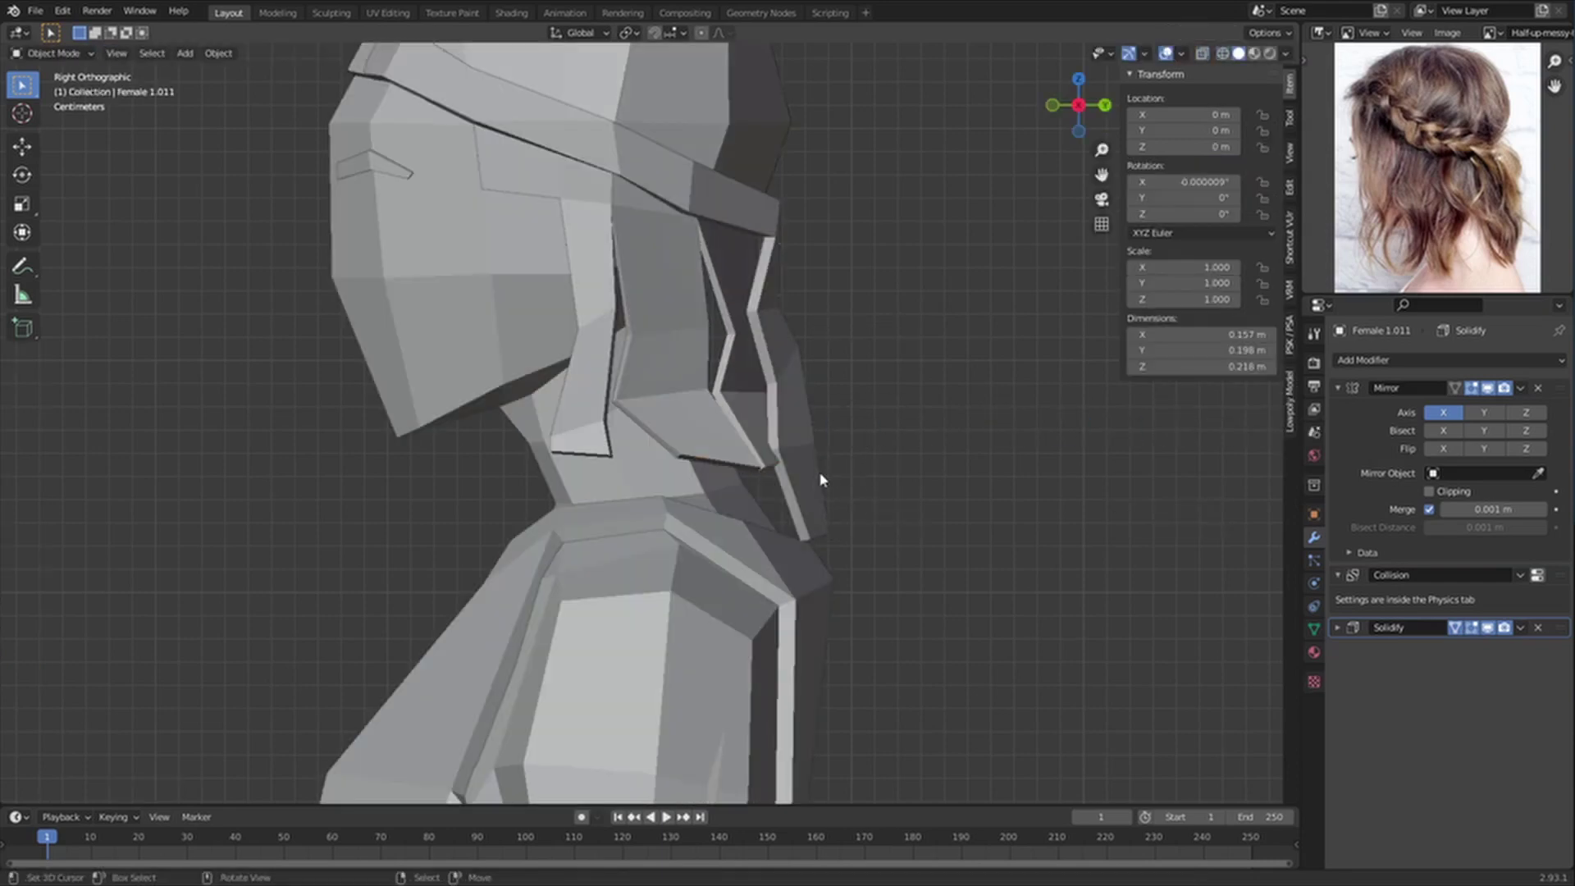
# Step: Edit the hair band and reposition the tip vertices of its hanging back strand in the side view
pyautogui.rightClick(816, 475)
pyautogui.press('Tab')
pyautogui.press('z')
pyautogui.moveTo(791, 553); pyautogui.dragTo(841, 527)
pyautogui.click(905, 454)
pyautogui.press('z')
pyautogui.press('Tab')
# Step: In the side view, reposition the vertices at the band's rear end, where the hanging strand starts
pyautogui.moveTo(818, 441); pyautogui.dragTo(714, 484, button='middle')
pyautogui.scroll(-3, 738, 484)
pyautogui.press('Tab')
pyautogui.keyDown('alt'); pyautogui.rightClick(689, 525); pyautogui.keyUp('alt')
pyautogui.press('KP_3')
pyautogui.press('z')
pyautogui.scroll(6, 784, 390)
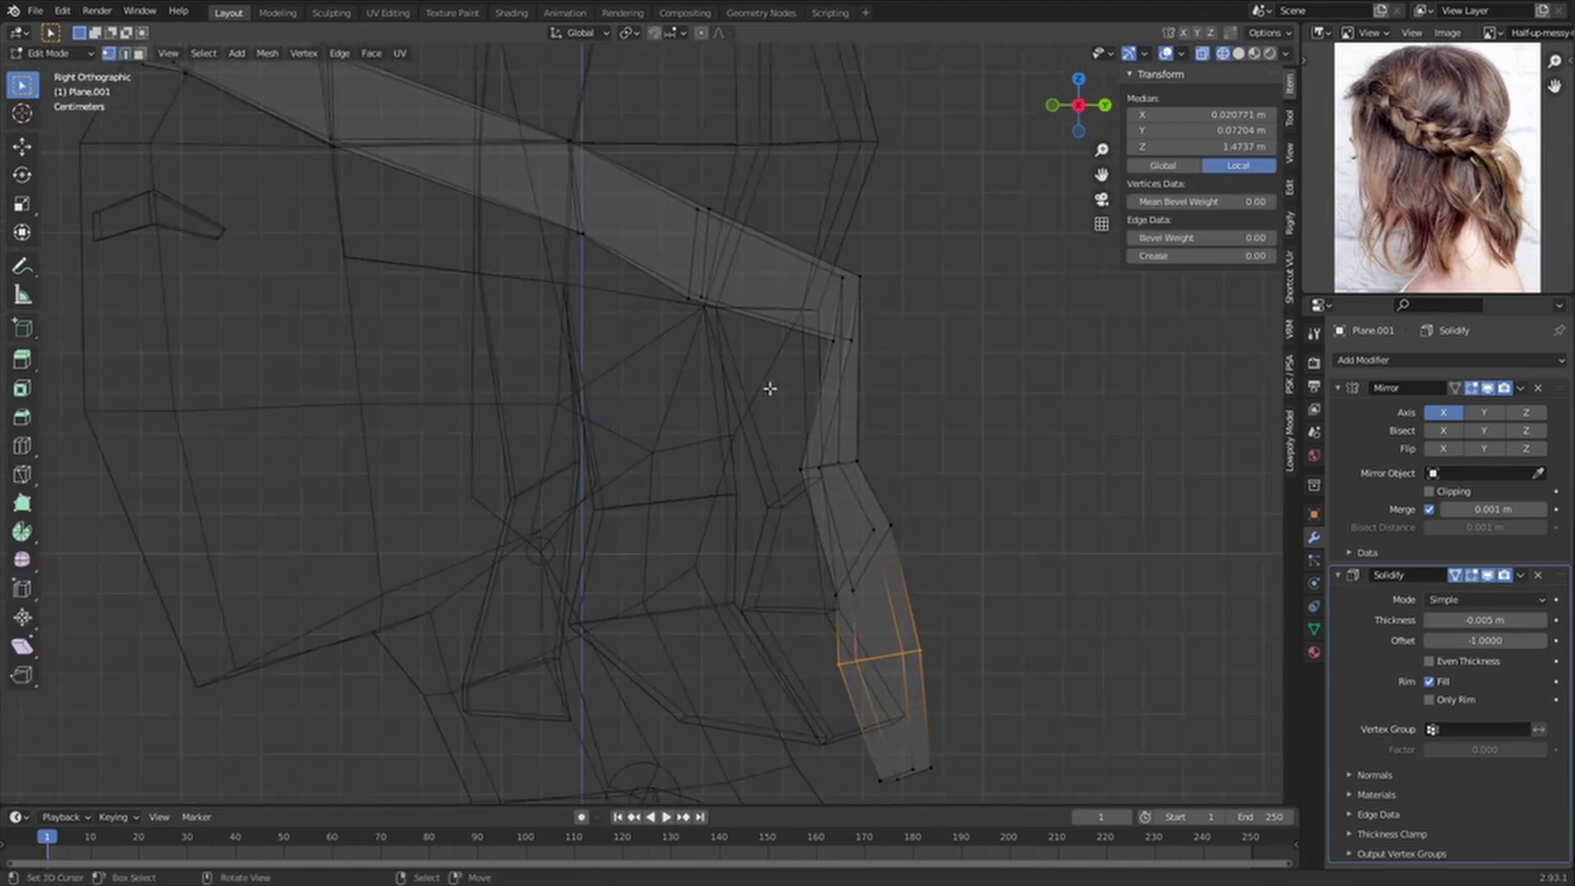
pyautogui.keyDown('shift'); pyautogui.moveTo(780, 383); pyautogui.dragTo(699, 443, button='middle'); pyautogui.keyUp('shift')
pyautogui.moveTo(714, 422); pyautogui.dragTo(810, 309)
pyautogui.press('g')
pyautogui.click(804, 324)
# Step: Turn on Mirror clipping for the band and move its upper inner vertex to the centre line behind the head
pyautogui.hotkey('alt', 'z')
pyautogui.moveTo(811, 324); pyautogui.dragTo(738, 421, button='middle')
pyautogui.press('g')
pyautogui.click(681, 401)
pyautogui.scroll(-1, 739, 421)
pyautogui.click(687, 399)
pyautogui.press('g')
pyautogui.rightClick(805, 418)
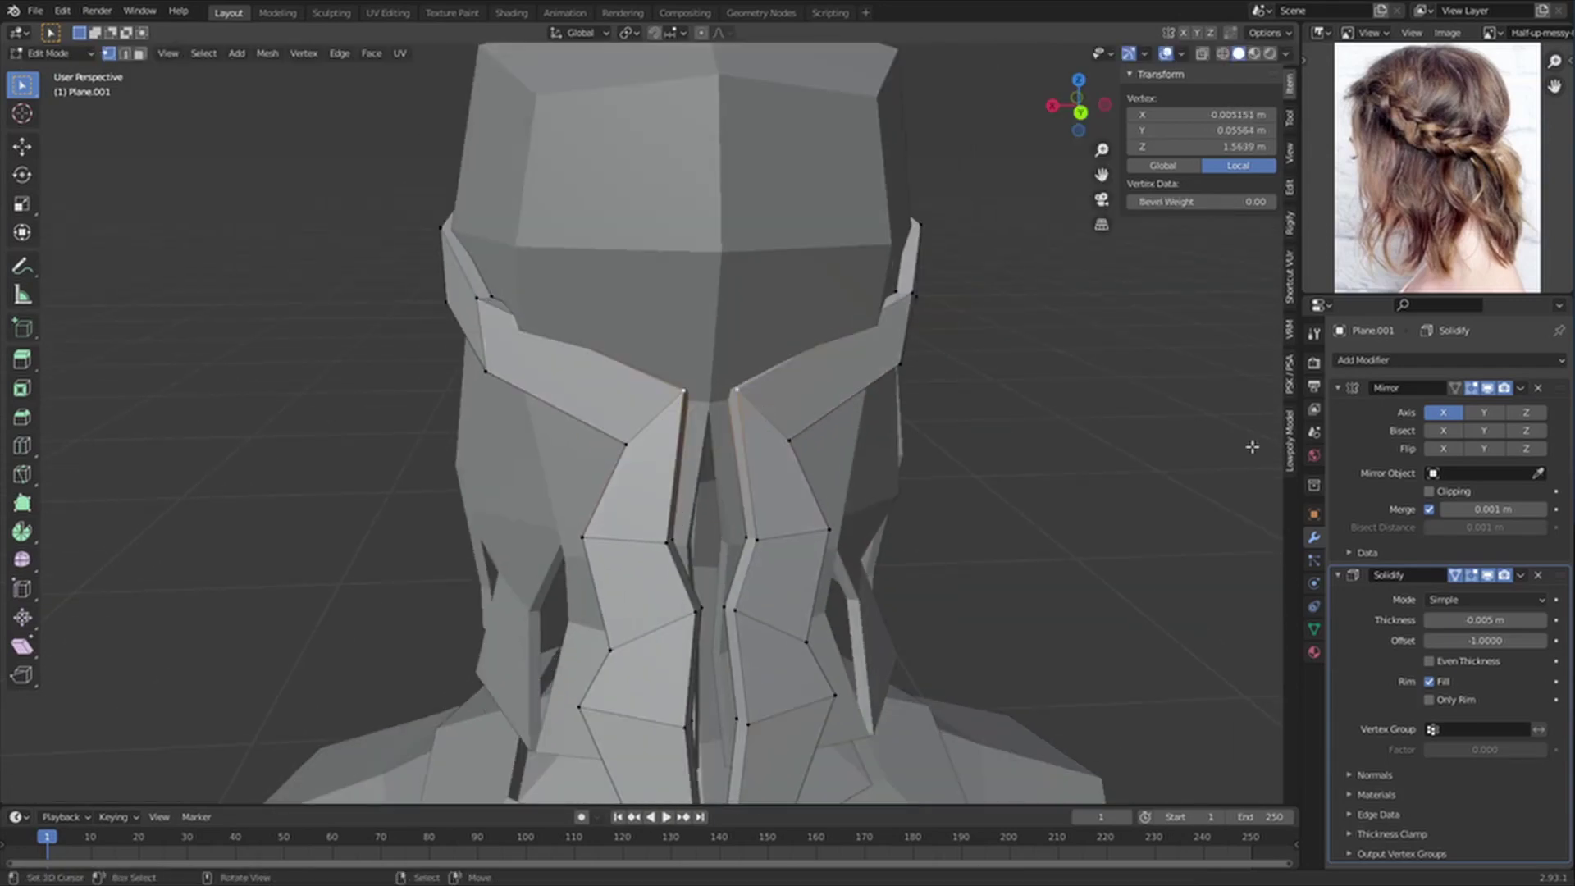
pyautogui.press('g')
pyautogui.click(778, 358)
pyautogui.moveTo(778, 359); pyautogui.dragTo(615, 386, button='middle')
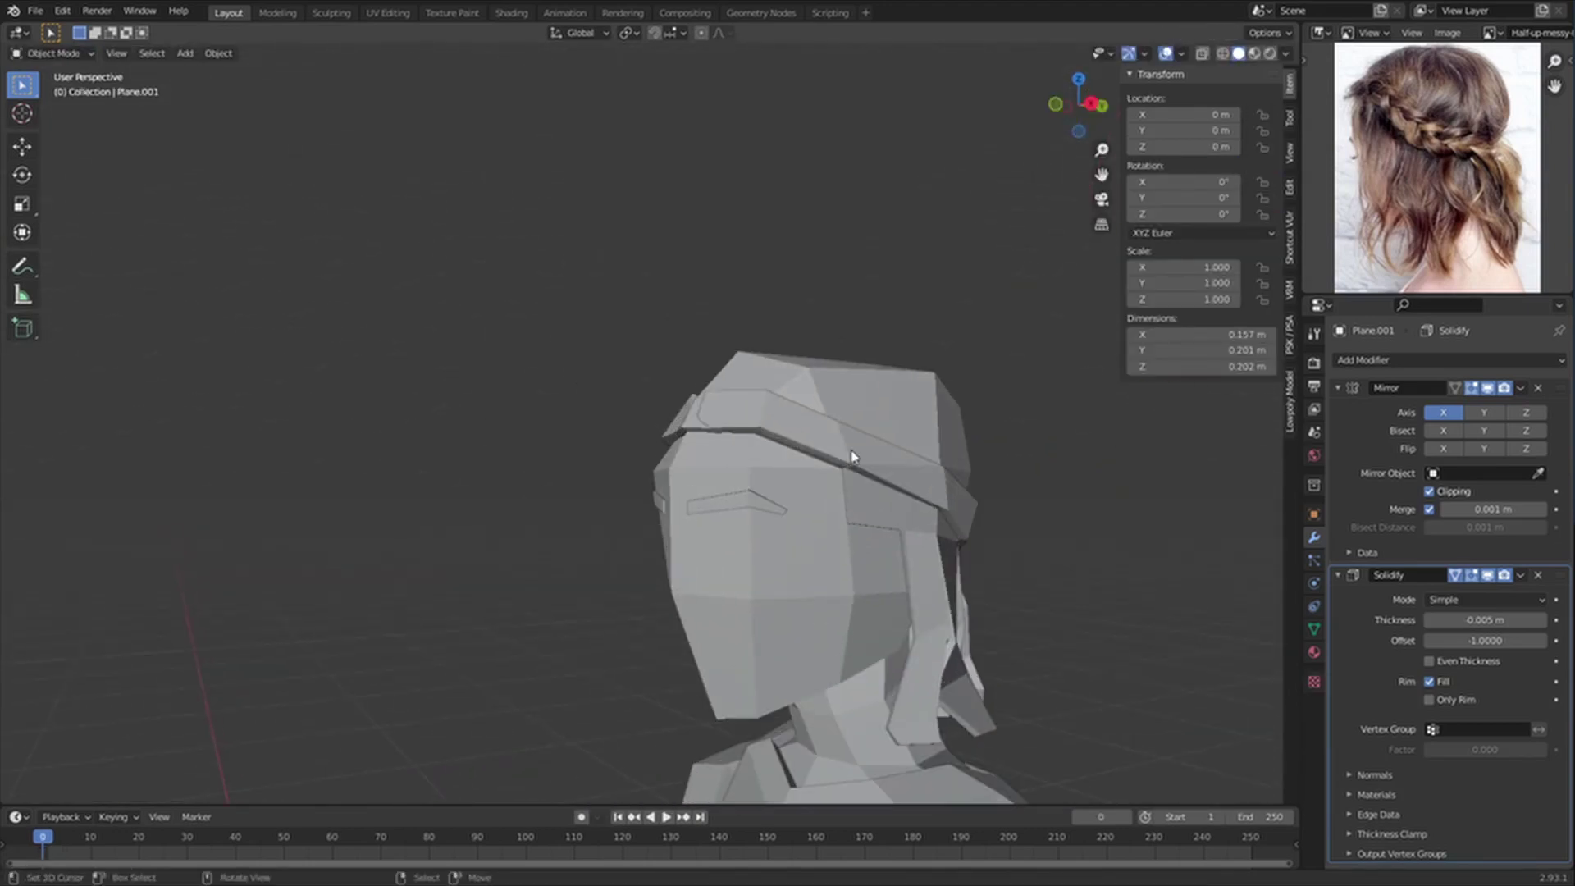
# Step: Replace the scalp hair's Material.001 with a new material
pyautogui.click(919, 413)
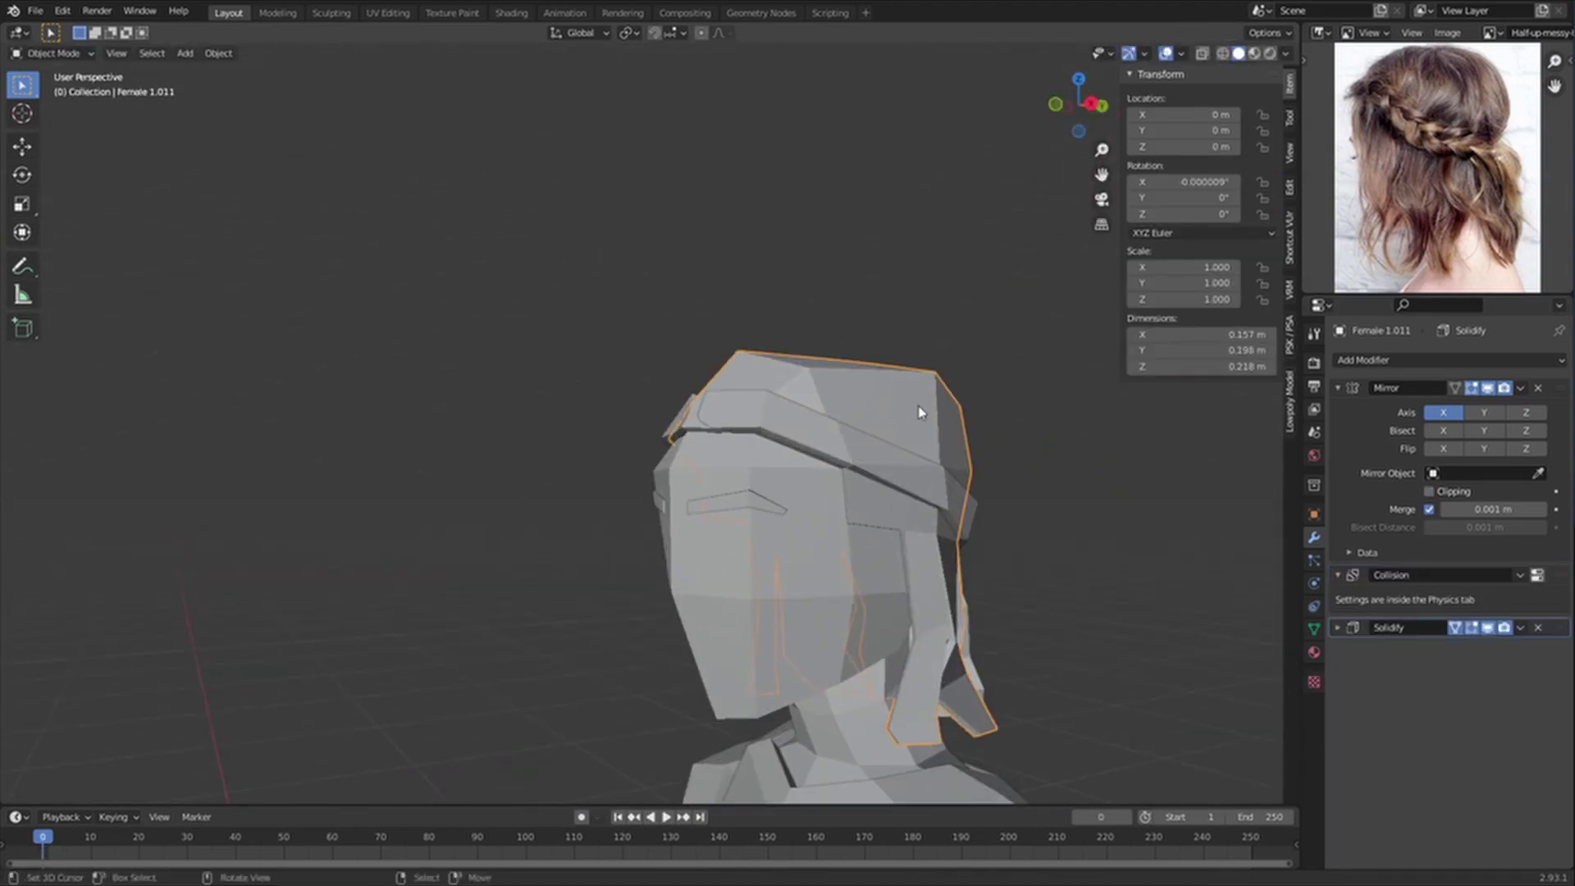
pyautogui.click(1314, 653)
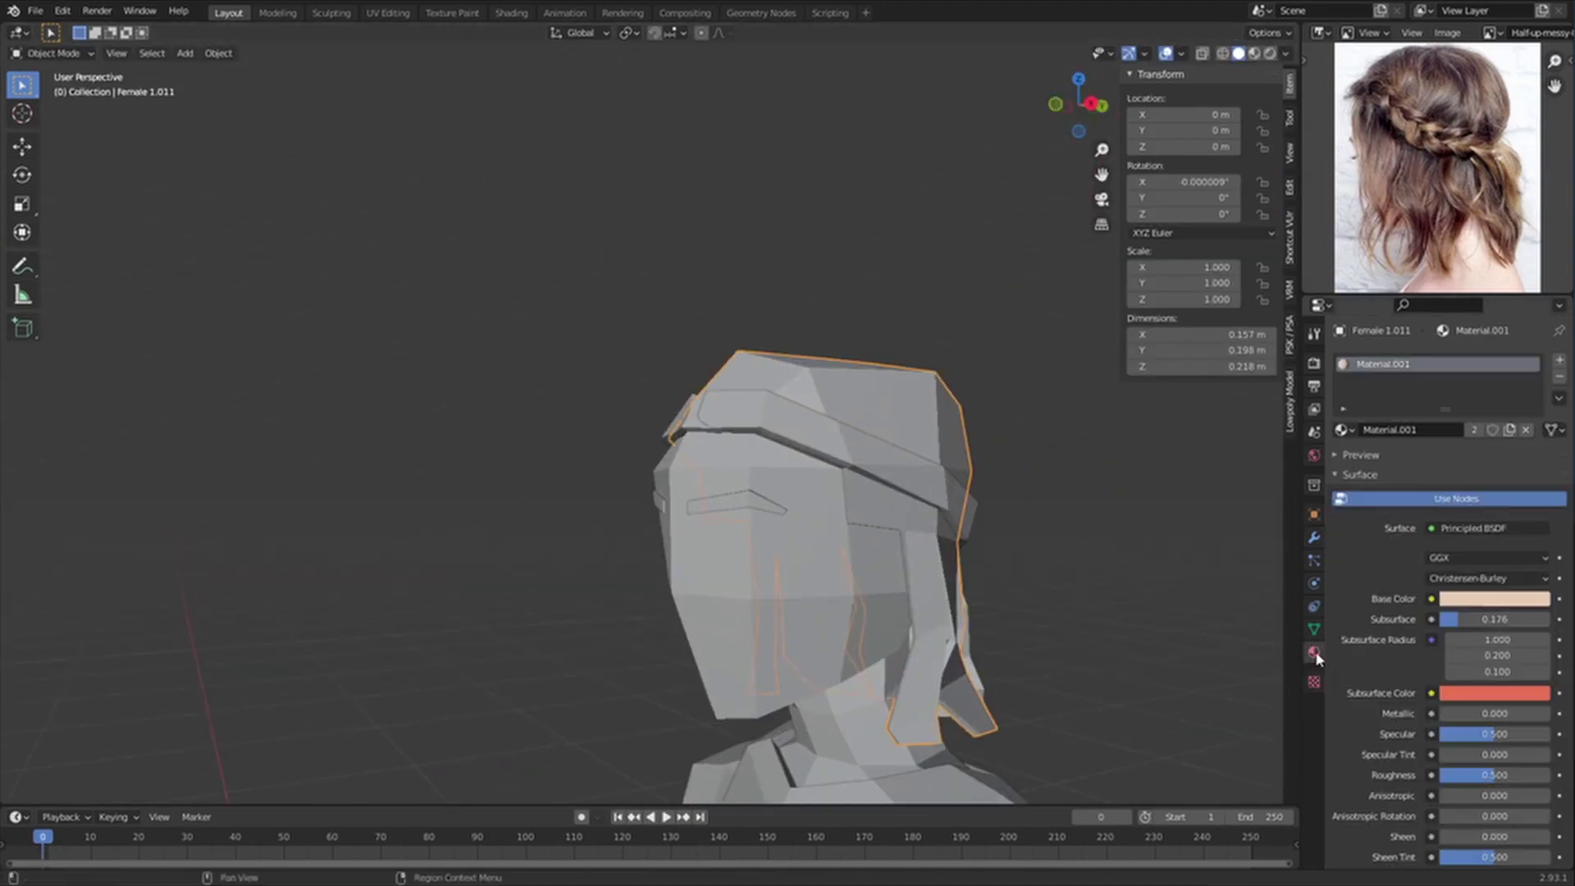
pyautogui.click(1526, 430)
pyautogui.click(1412, 435)
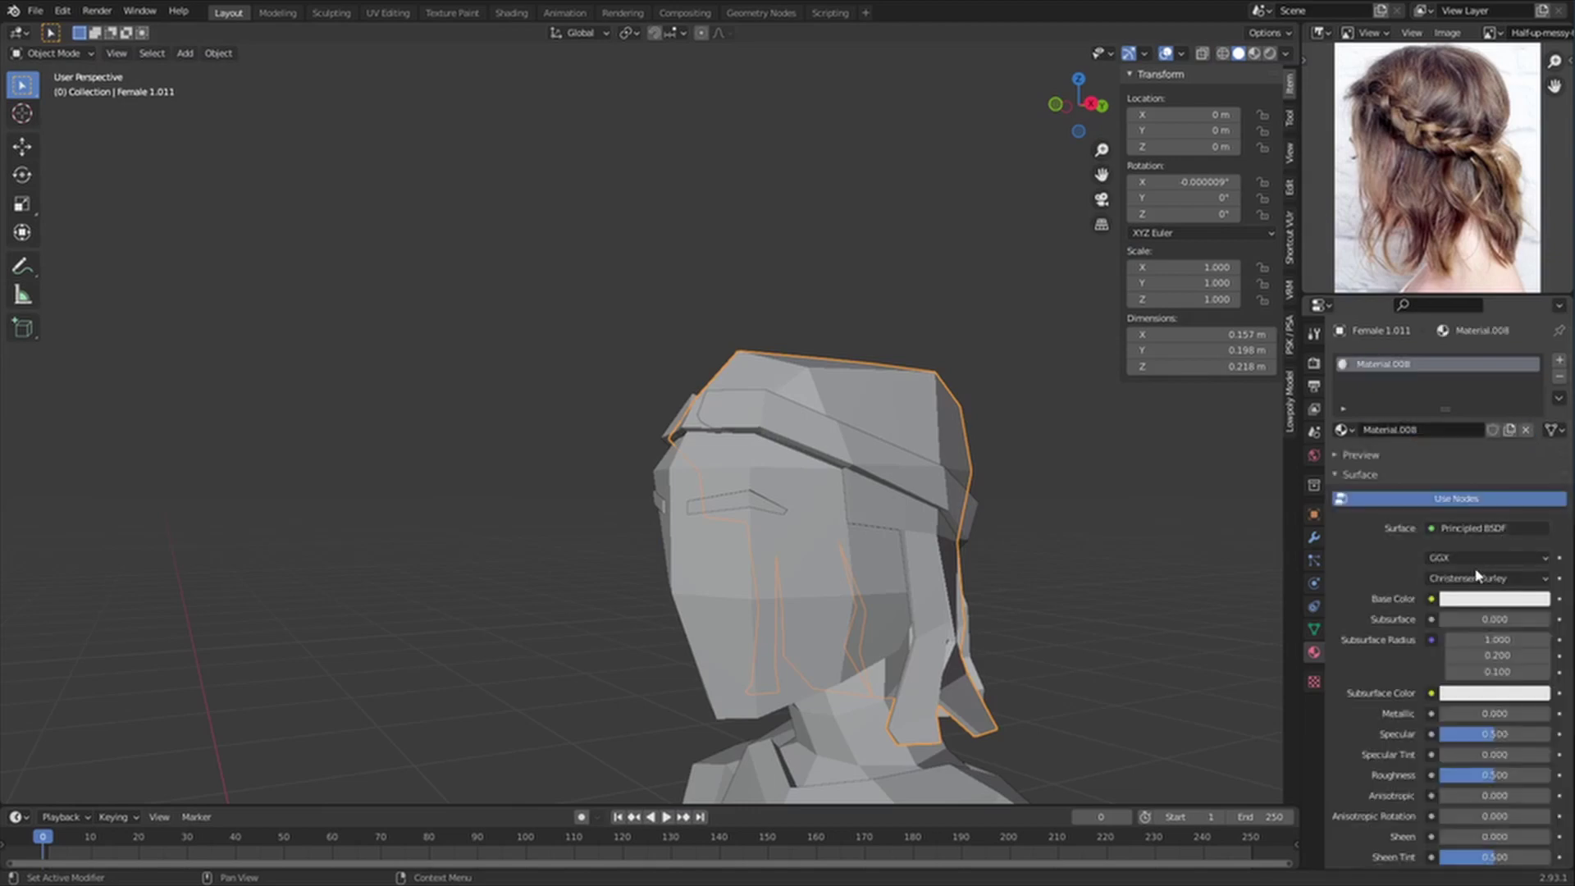
# Step: Set the new hair material's base colour to a brown sampled from the hair in the reference photo
pyautogui.click(1480, 599)
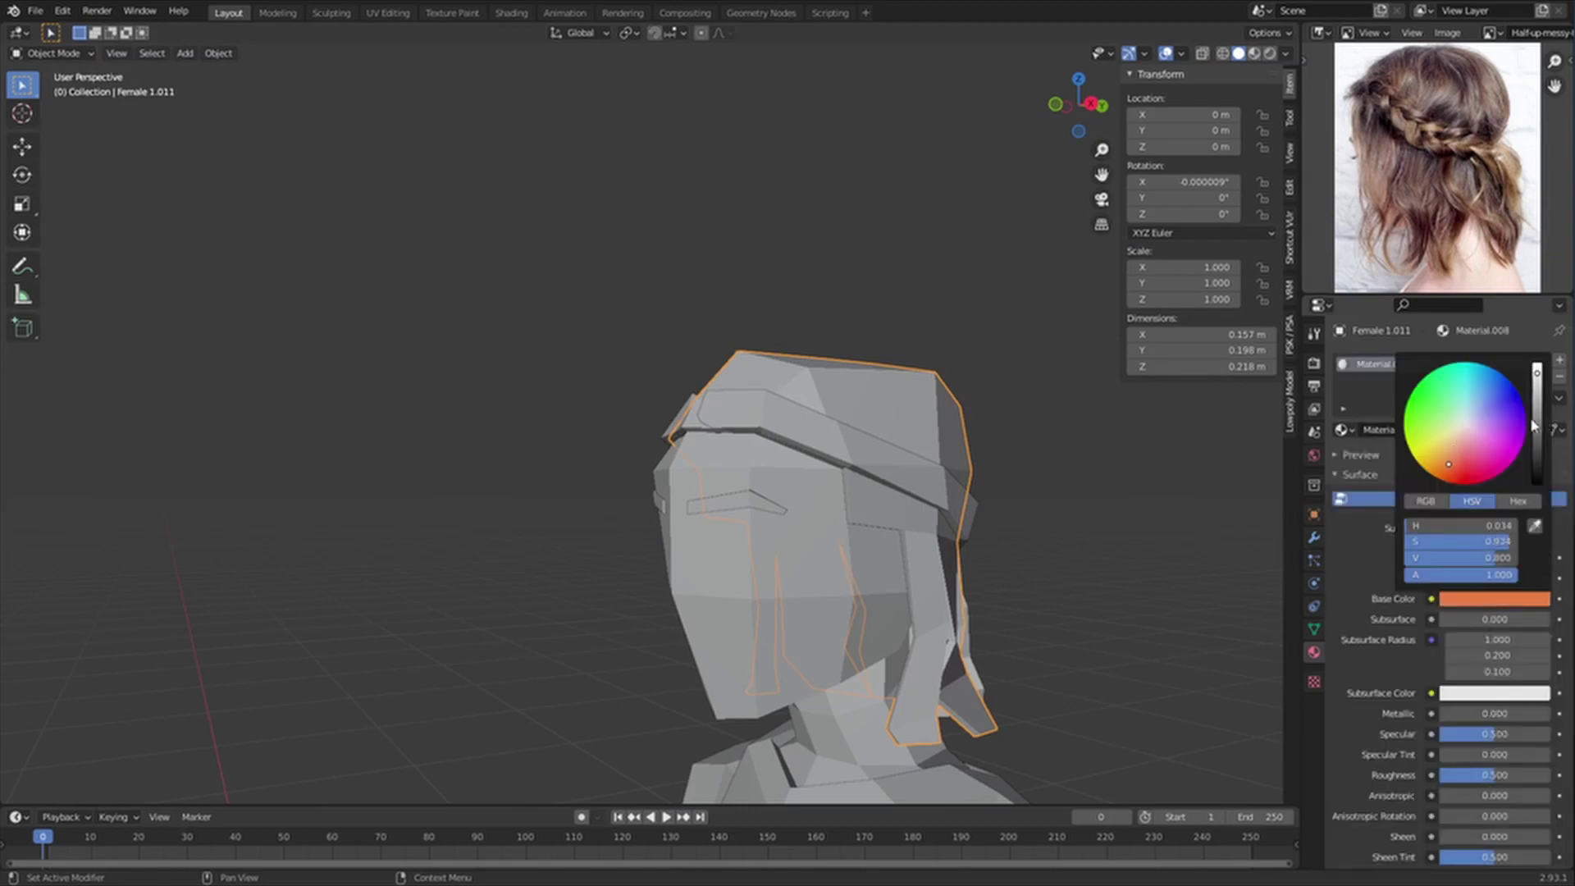
pyautogui.click(1494, 599)
pyautogui.click(1535, 526)
pyautogui.click(1491, 113)
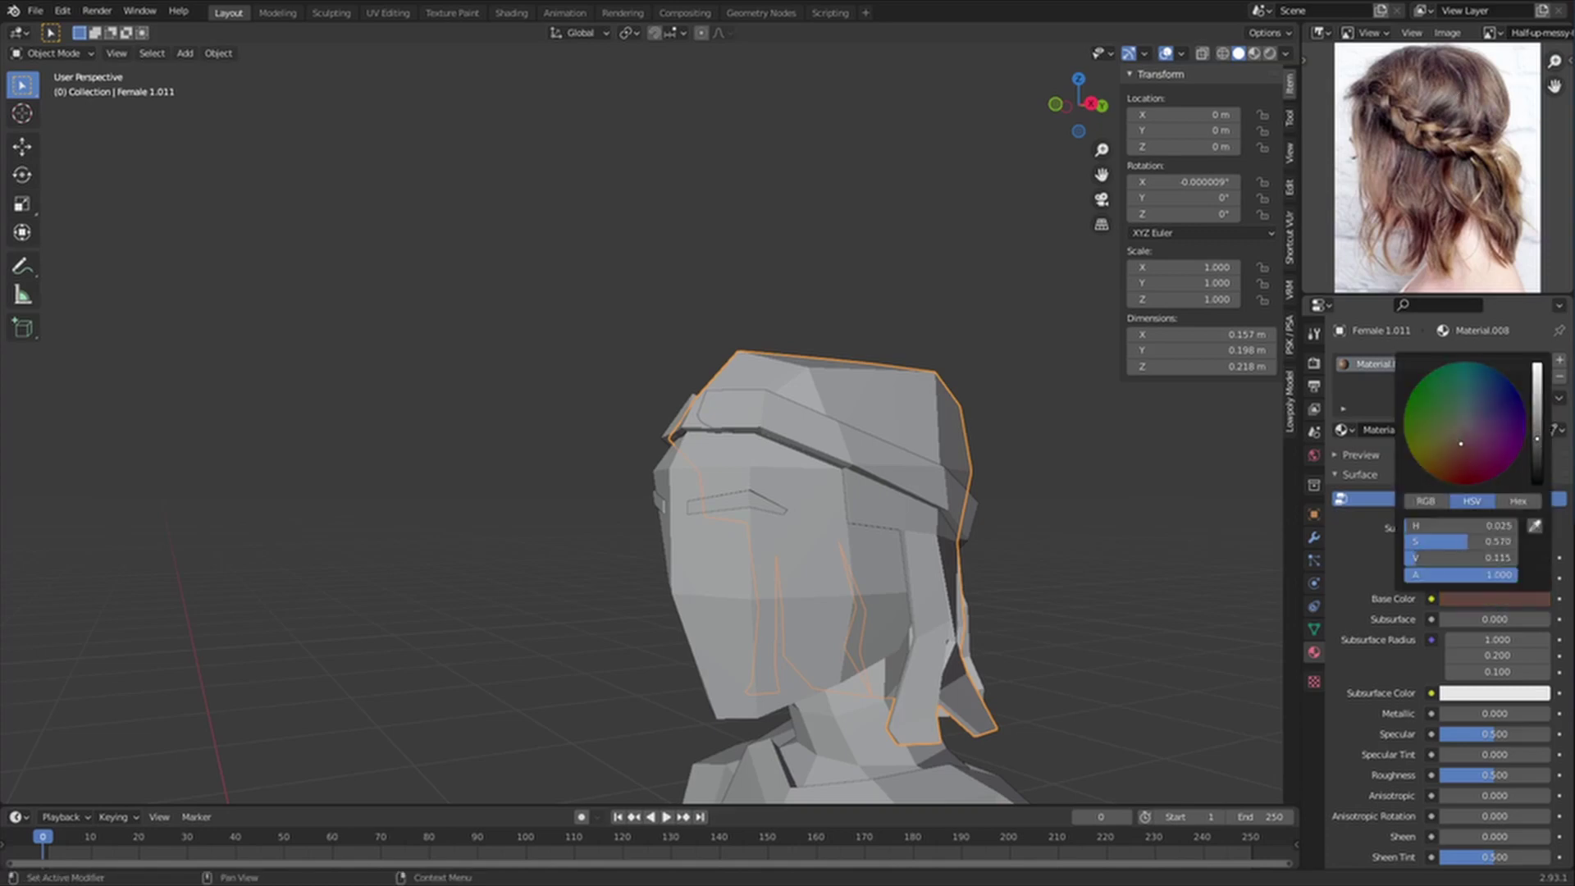
# Step: Show the model in Material Preview and assign Material.008 to the hair band
pyautogui.press('z')
pyautogui.click(900, 477)
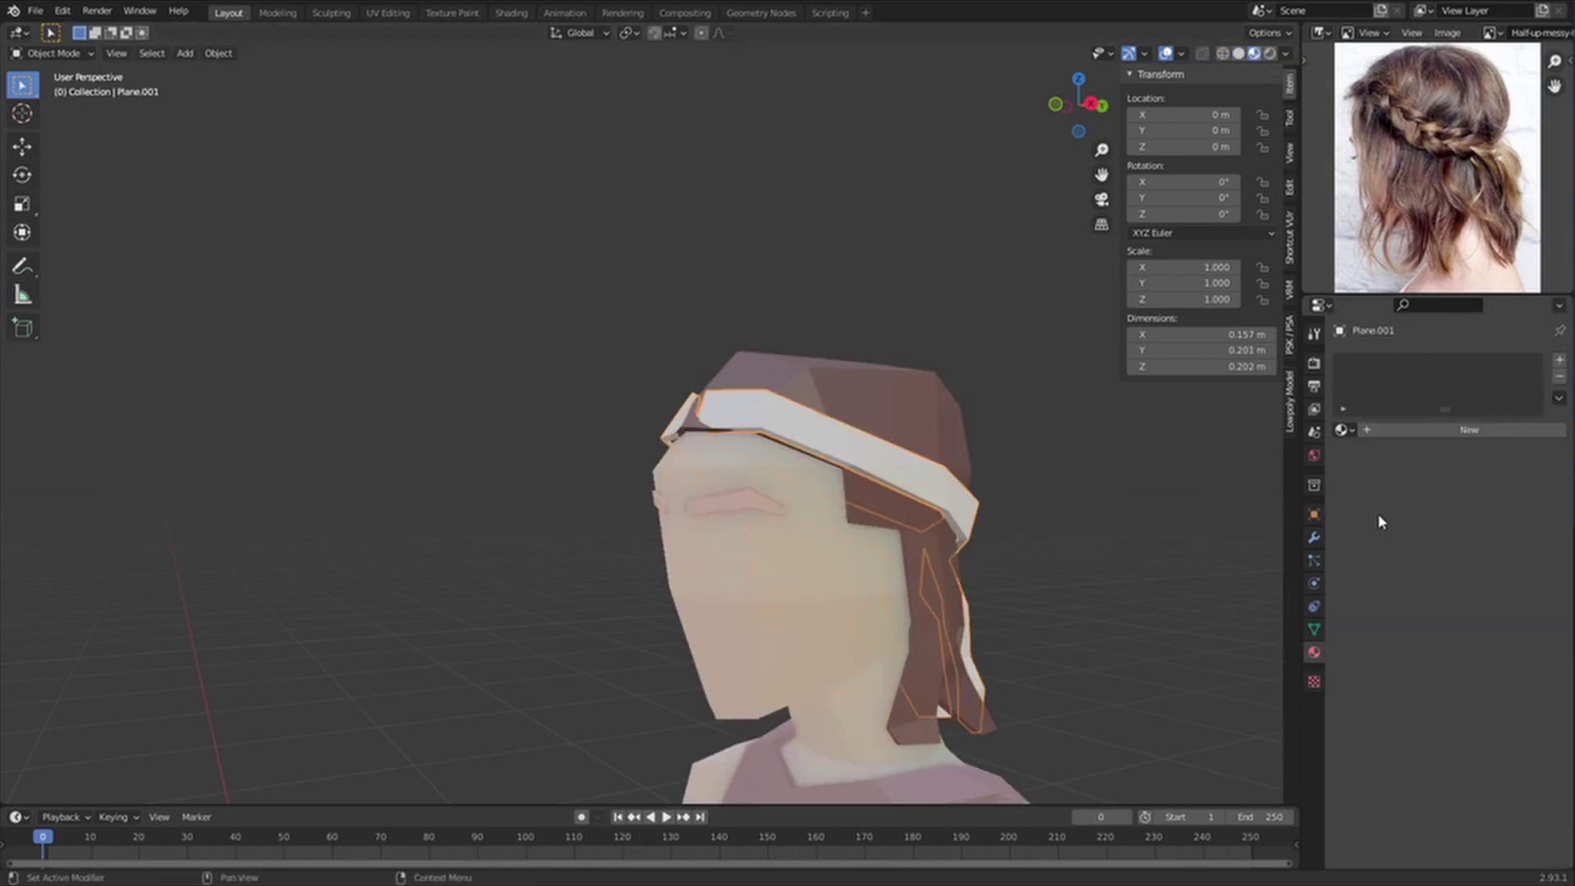
pyautogui.click(1340, 429)
pyautogui.click(1398, 582)
pyautogui.rightClick(1080, 598)
pyautogui.scroll(-1, 981, 548)
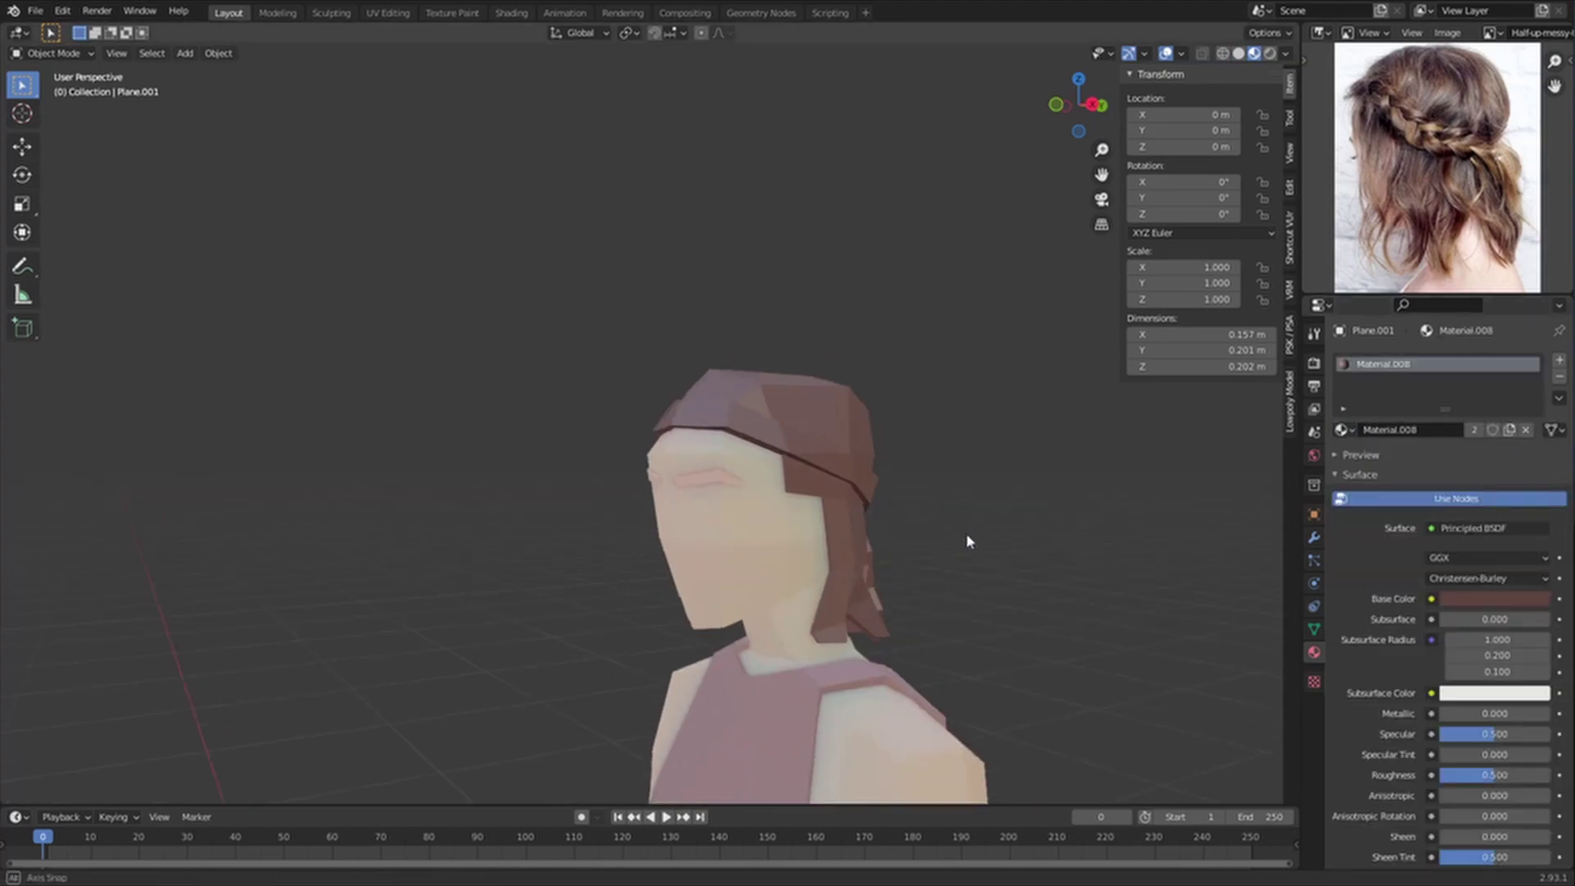
# Step: Set the hair material's roughness to 1.000
pyautogui.moveTo(981, 548); pyautogui.dragTo(1112, 553, button='middle')
pyautogui.scroll(-3, 1113, 552)
pyautogui.scroll(-2, 1481, 729)
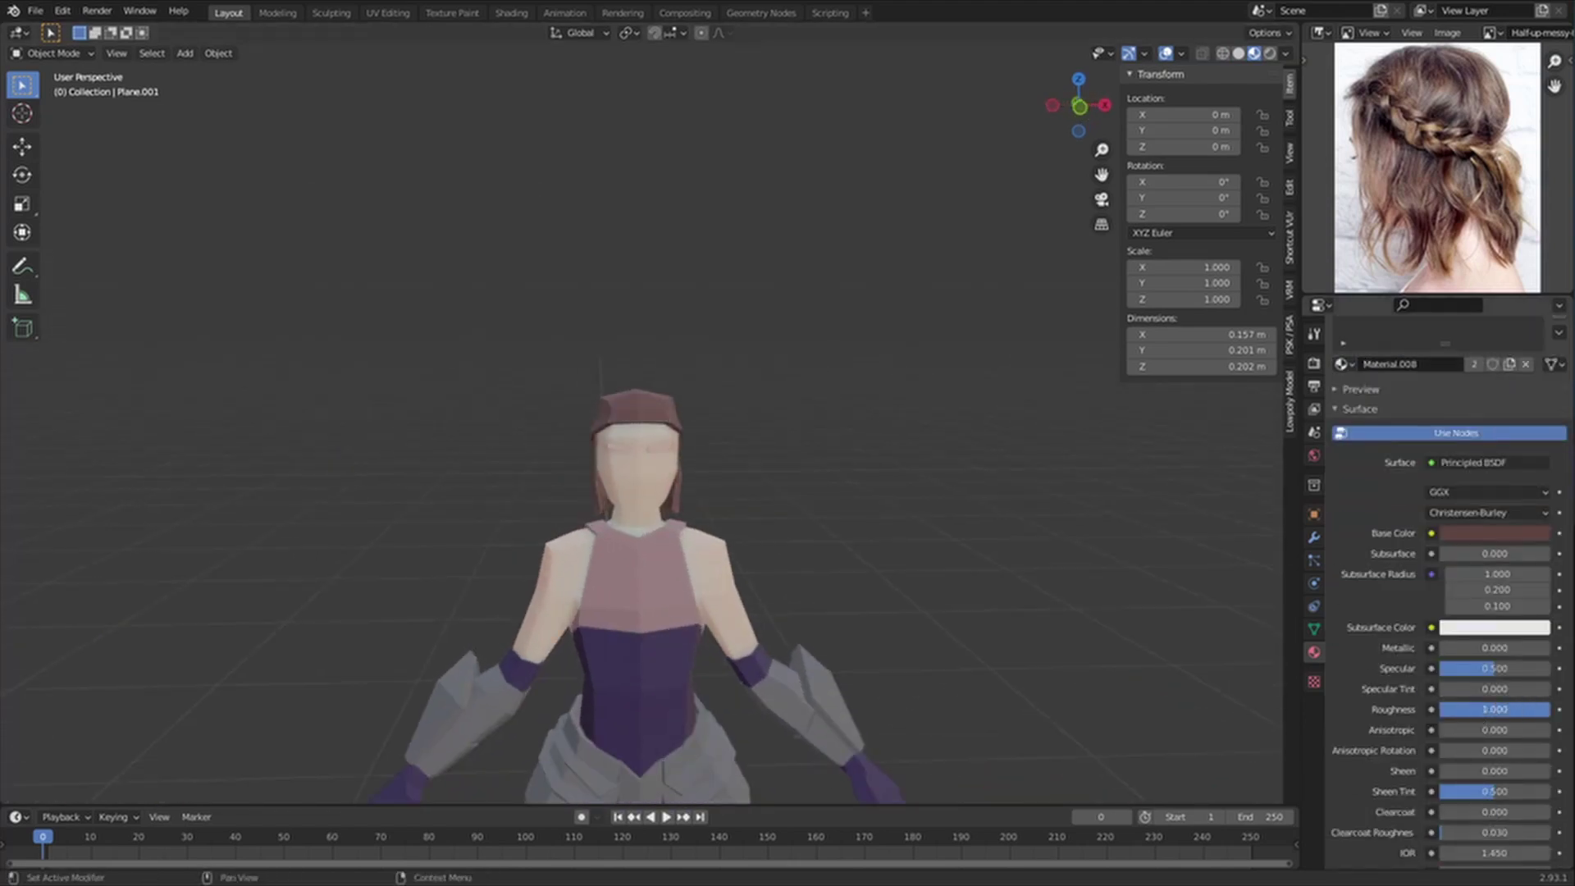
# Step: Adjust the hair material's base colour to a warmer brown, checking it from the back and side
pyautogui.moveTo(787, 534); pyautogui.dragTo(836, 447, button='middle')
pyautogui.scroll(2, 837, 446)
pyautogui.click(1486, 534)
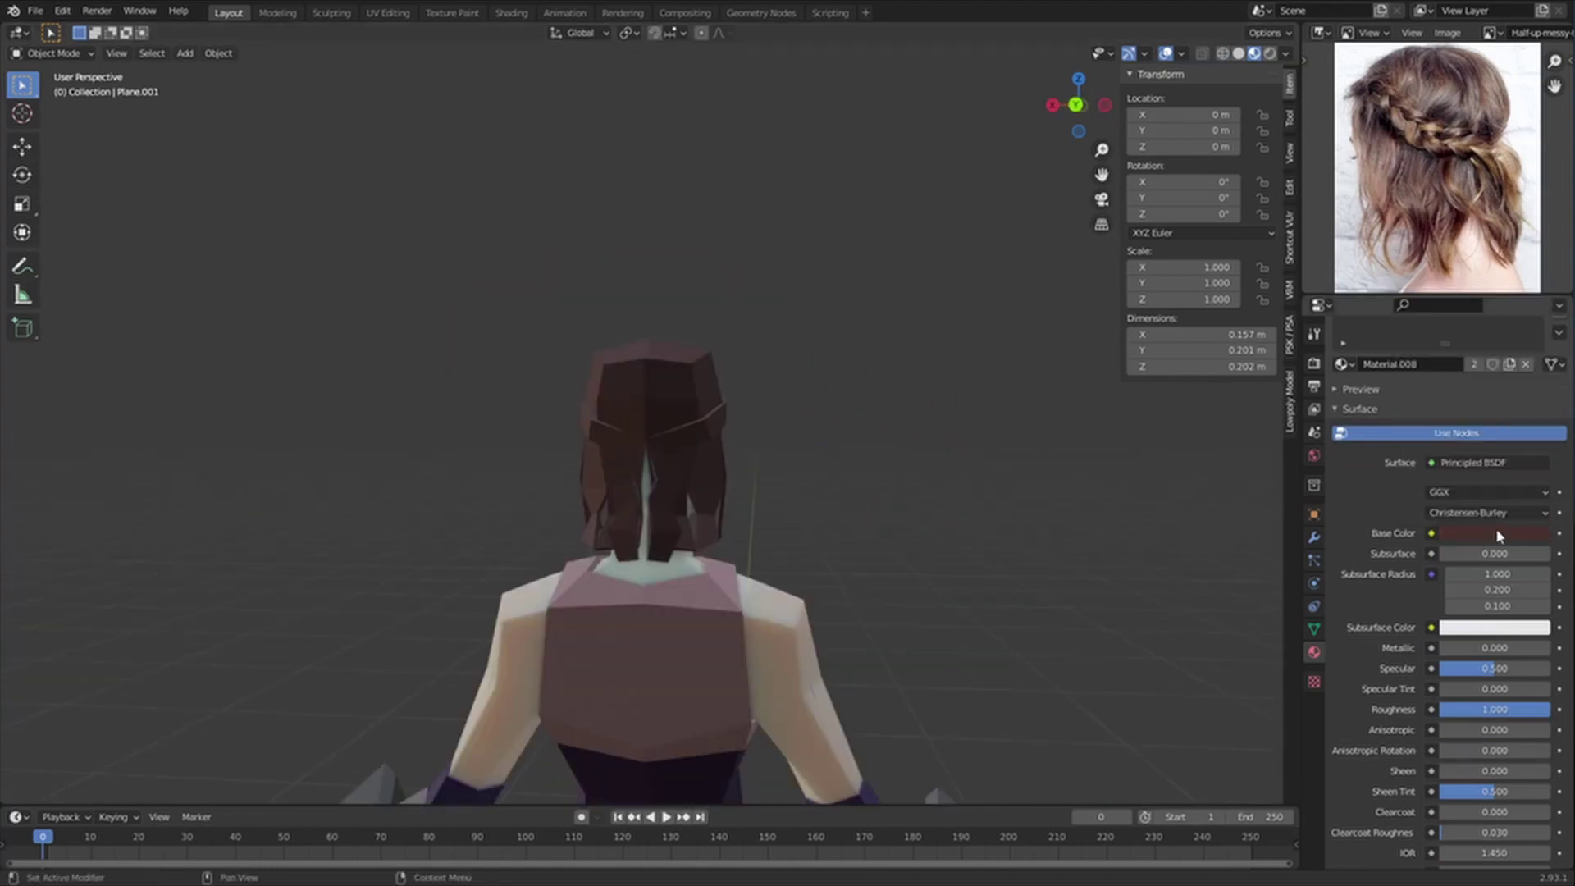
pyautogui.click(1497, 535)
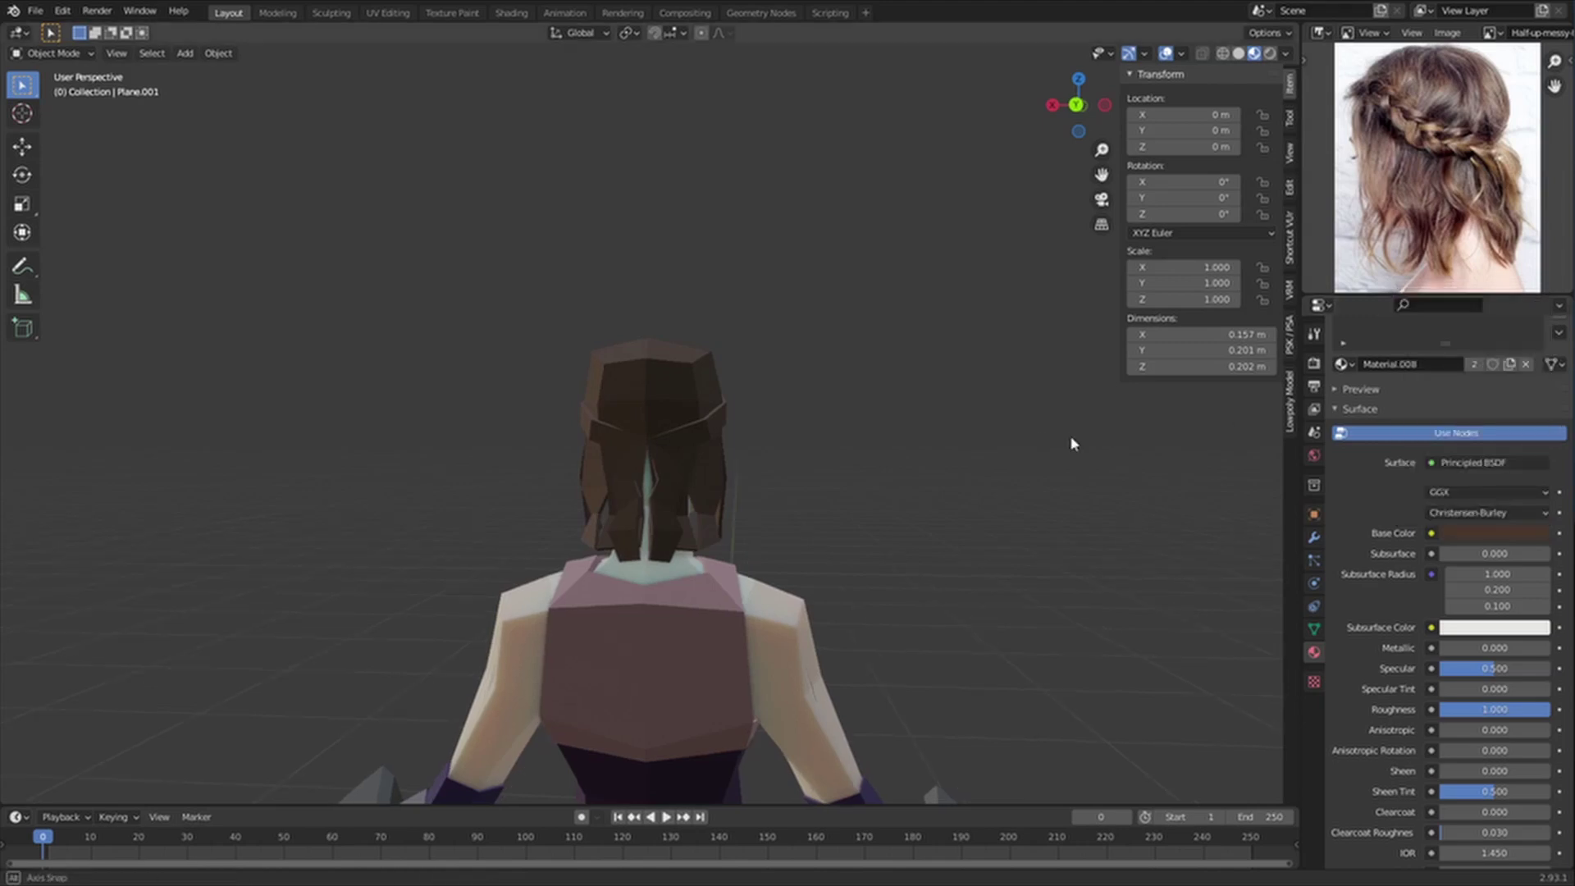
pyautogui.moveTo(1097, 446); pyautogui.dragTo(1282, 449, button='middle')
pyautogui.click(1506, 533)
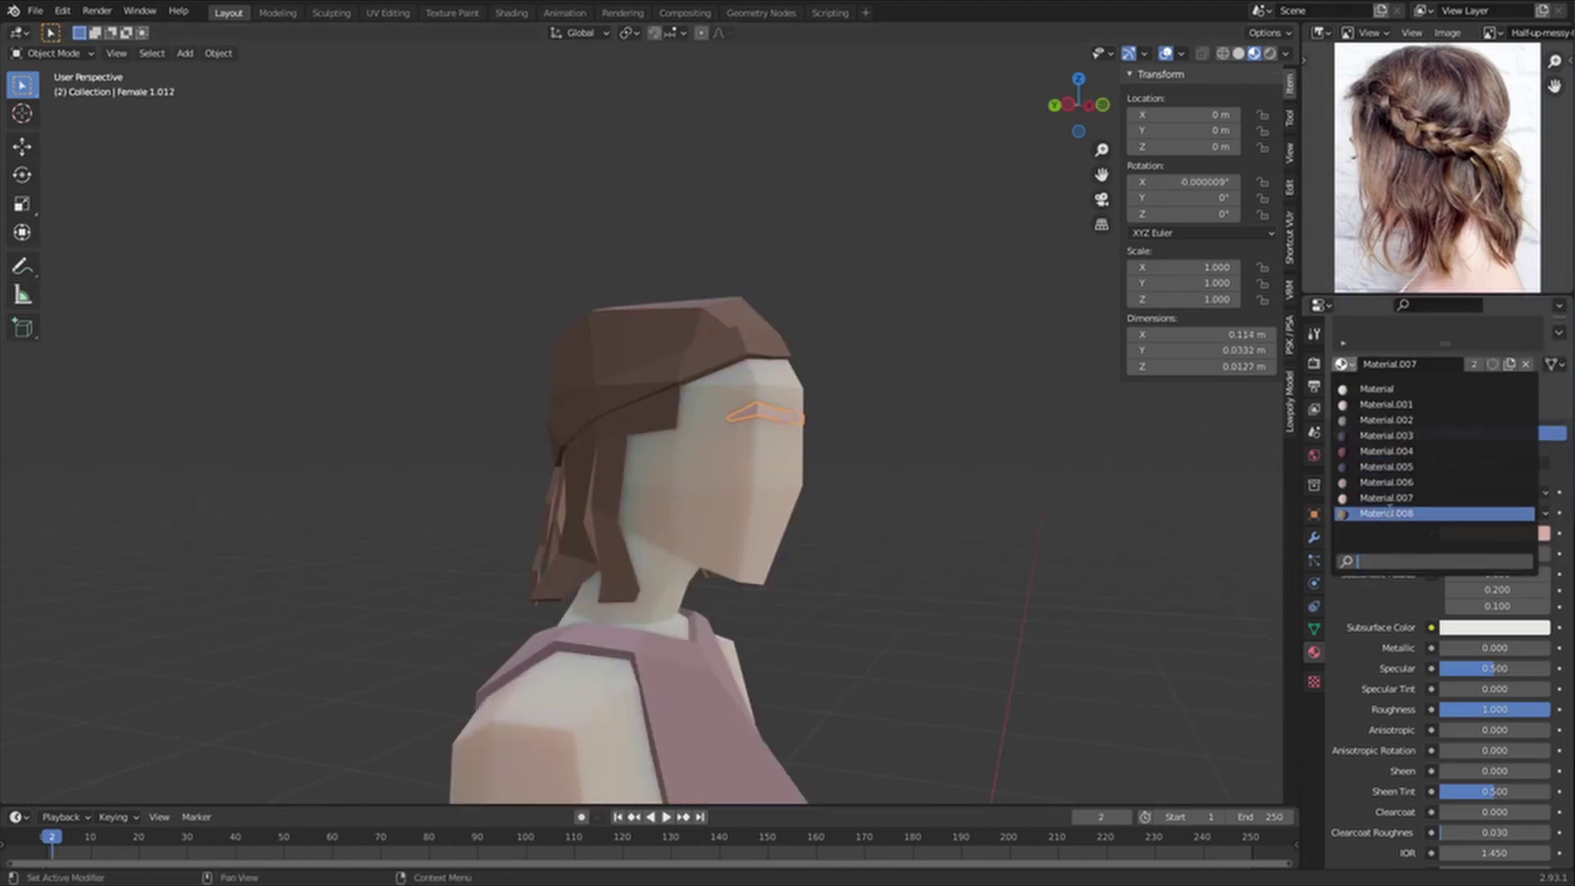
# Step: Assign Material.008 to the eyebrows so they share the hair colour
pyautogui.click(1389, 510)
pyautogui.hotkey('alt', 'a')
pyautogui.scroll(-3, 903, 496)
pyautogui.moveTo(903, 496); pyautogui.dragTo(645, 457, button='middle')
pyautogui.scroll(-2, 675, 482)
# Step: Enable Ambient Occlusion in the Eevee render settings and check the hair's shading
pyautogui.scroll(4, 952, 490)
pyautogui.scroll(4, 731, 461)
pyautogui.rightClick(731, 460)
pyautogui.click(1313, 363)
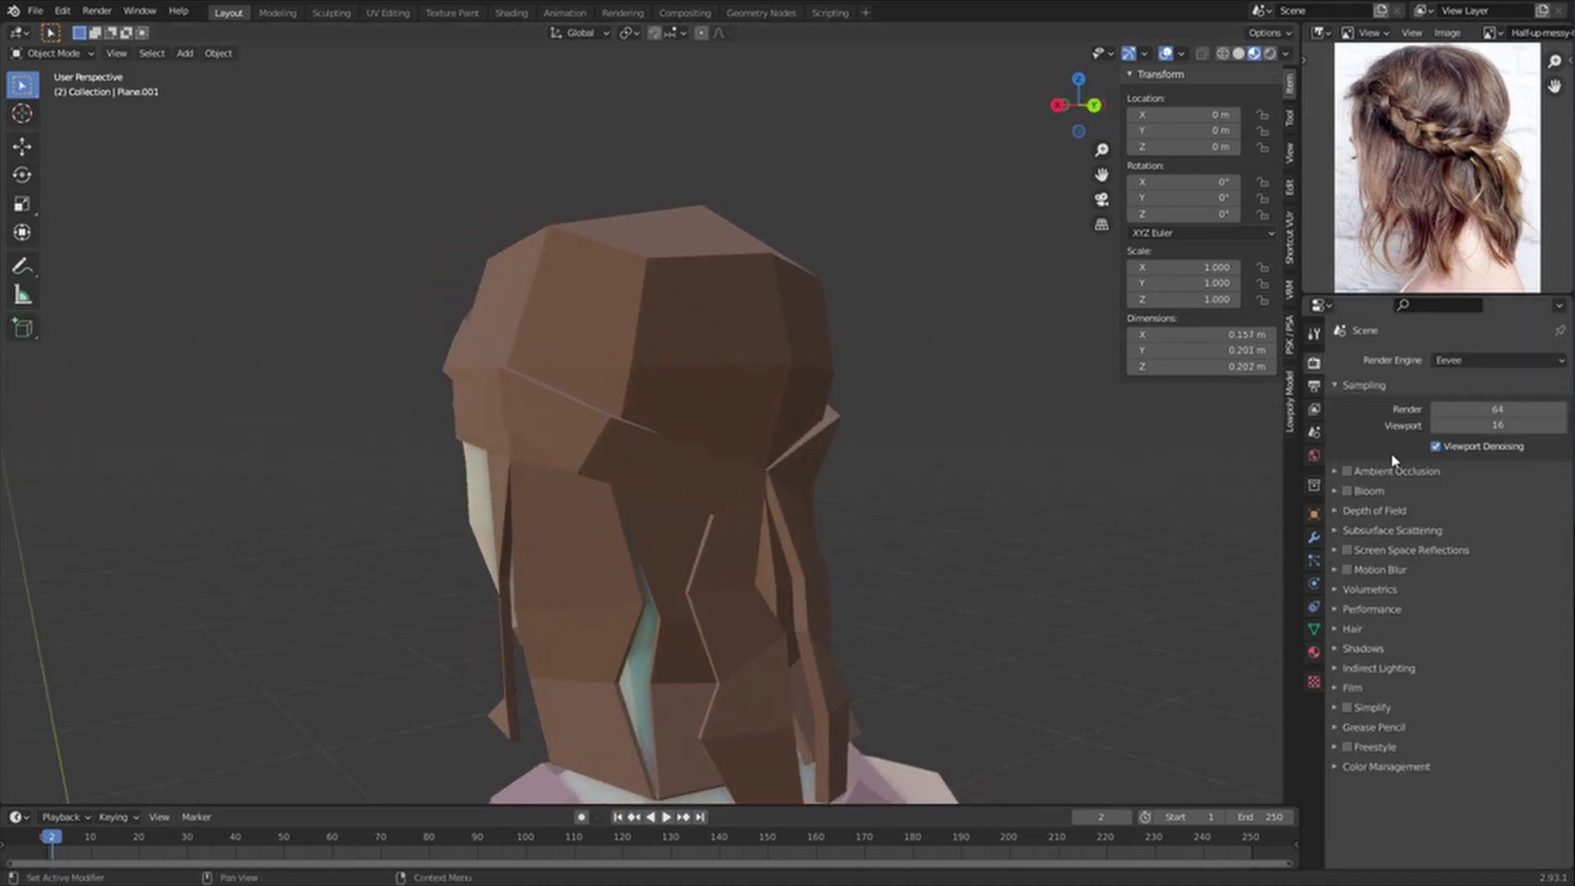
pyautogui.scroll(-3, 800, 496)
pyautogui.moveTo(801, 496); pyautogui.dragTo(740, 478, button='middle')
pyautogui.scroll(3, 740, 479)
pyautogui.rightClick(726, 467)
pyautogui.hotkey('alt', 'a')
pyautogui.scroll(-1, 676, 533)
pyautogui.moveTo(676, 534); pyautogui.dragTo(663, 494, button='middle')
pyautogui.scroll(2, 742, 530)
# Step: Select the scalp's hanging side and back hair faces below the band, duplicate them and offset the copy outward
pyautogui.press('Tab')
pyautogui.scroll(-3, 694, 545)
pyautogui.scroll(4, 653, 519)
pyautogui.press('2')
pyautogui.rightClick(603, 461)
pyautogui.scroll(-3, 608, 464)
pyautogui.press('3')
pyautogui.rightClick(655, 492)
pyautogui.scroll(1, 678, 525)
pyautogui.scroll(1, 681, 515)
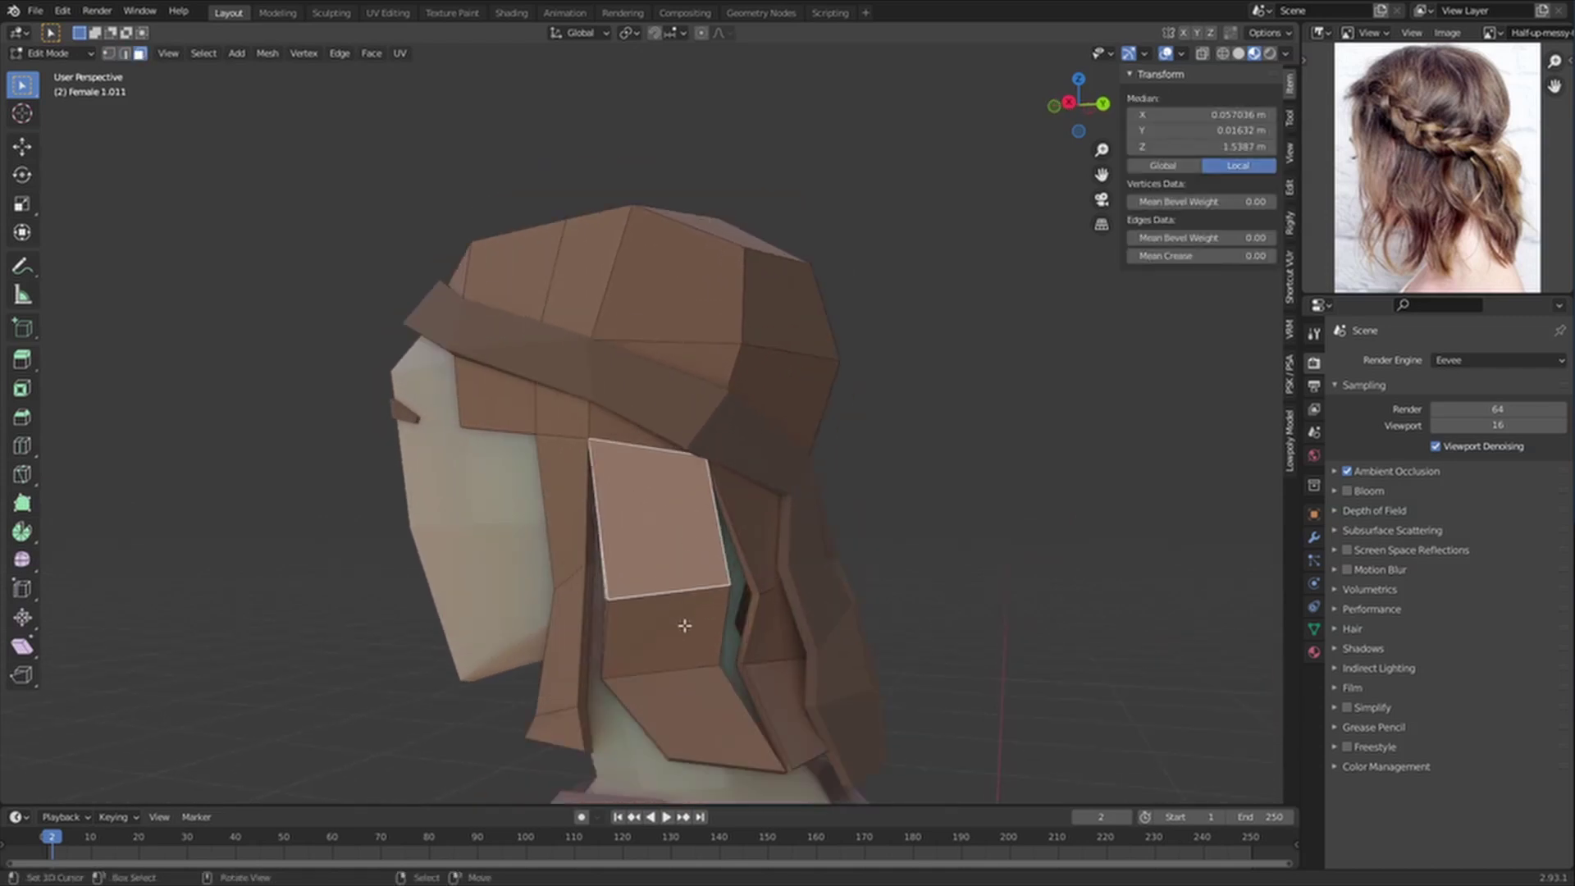
pyautogui.scroll(-2, 747, 562)
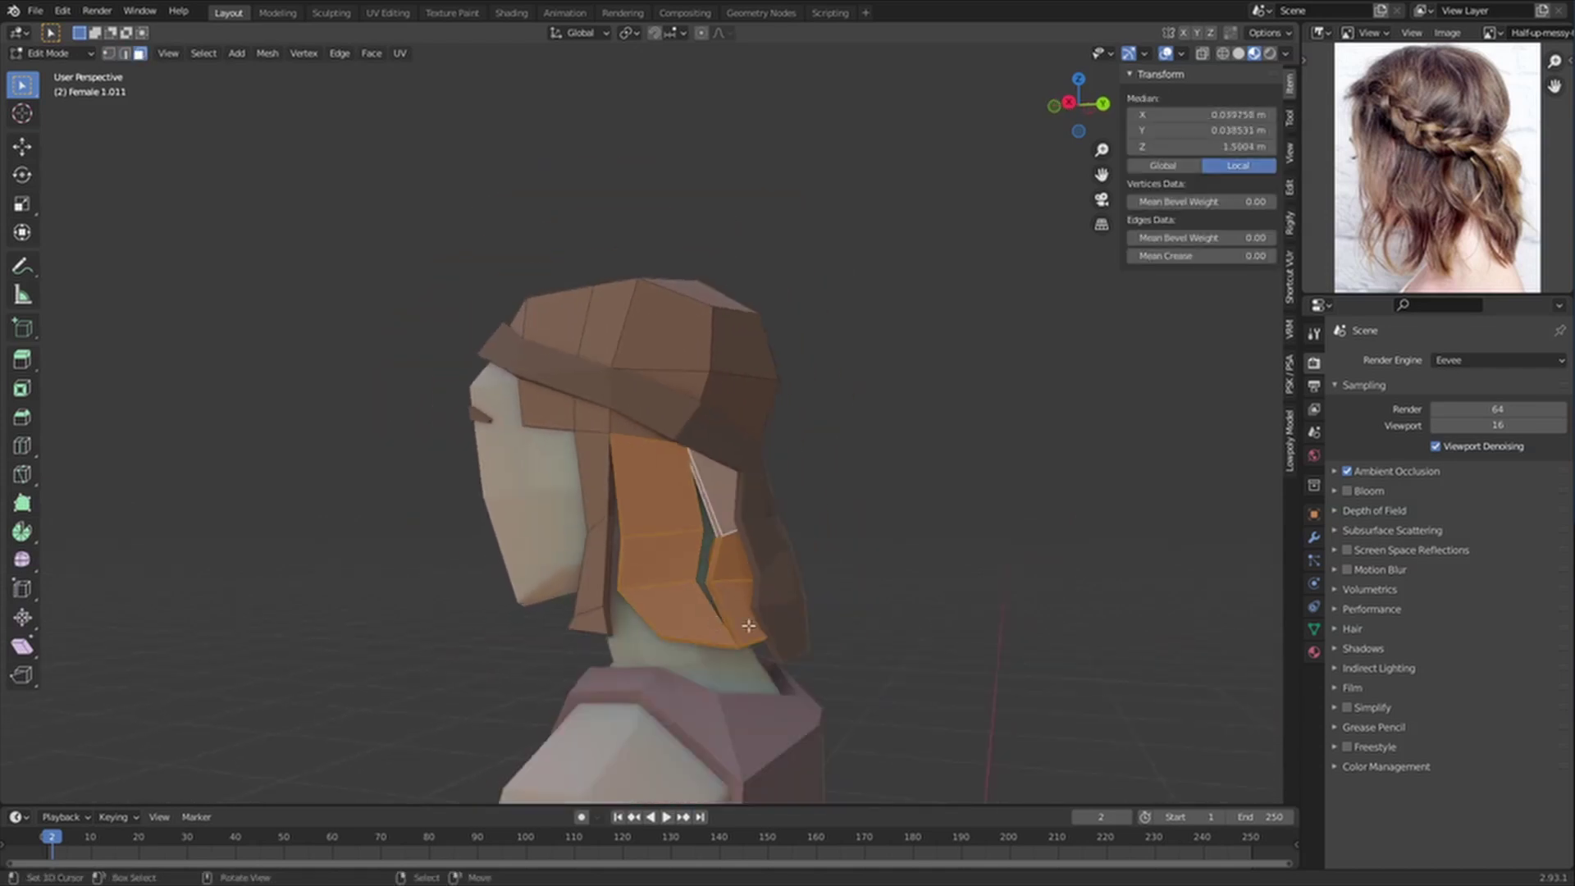
pyautogui.hotkey('shift', 'd')
pyautogui.moveTo(689, 640); pyautogui.dragTo(823, 653, button='middle')
pyautogui.scroll(1, 635, 636)
pyautogui.press('g')
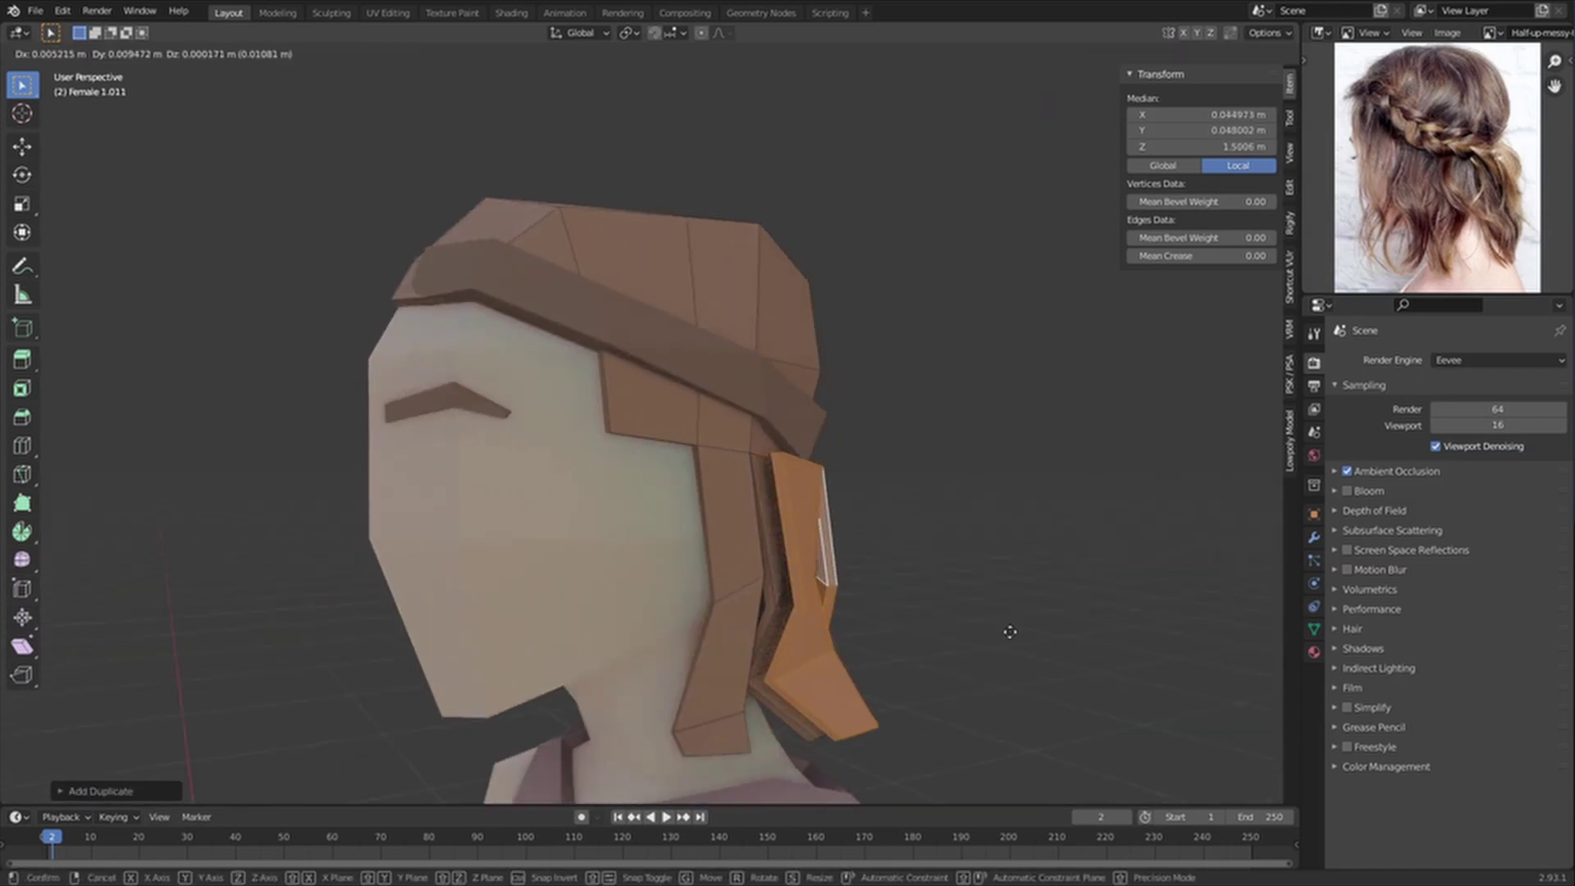
pyautogui.click(1026, 640)
# Step: Move the front middle vertex of the duplicated side strand backwards to break up its straight edge
pyautogui.moveTo(918, 613); pyautogui.dragTo(710, 556, button='middle')
pyautogui.press('1')
pyautogui.press('`')
pyautogui.moveTo(712, 487); pyautogui.dragTo(553, 522, button='middle')
pyautogui.press('`')
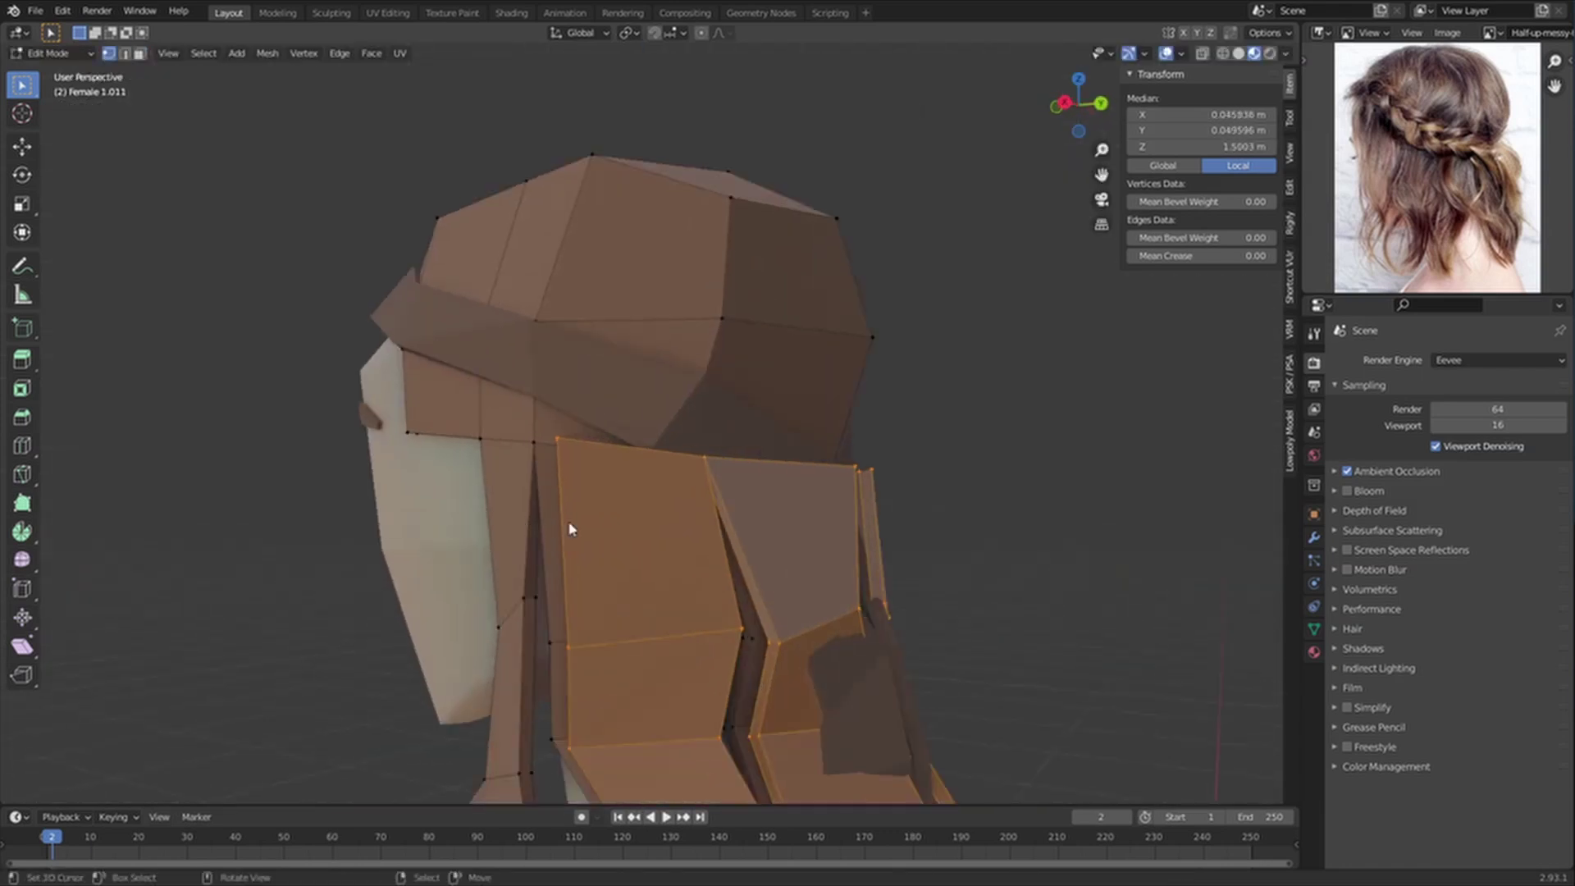
pyautogui.scroll(-2, 792, 533)
pyautogui.rightClick(717, 530)
pyautogui.moveTo(714, 531); pyautogui.dragTo(640, 534, button='middle')
pyautogui.scroll(3, 644, 537)
pyautogui.press('g')
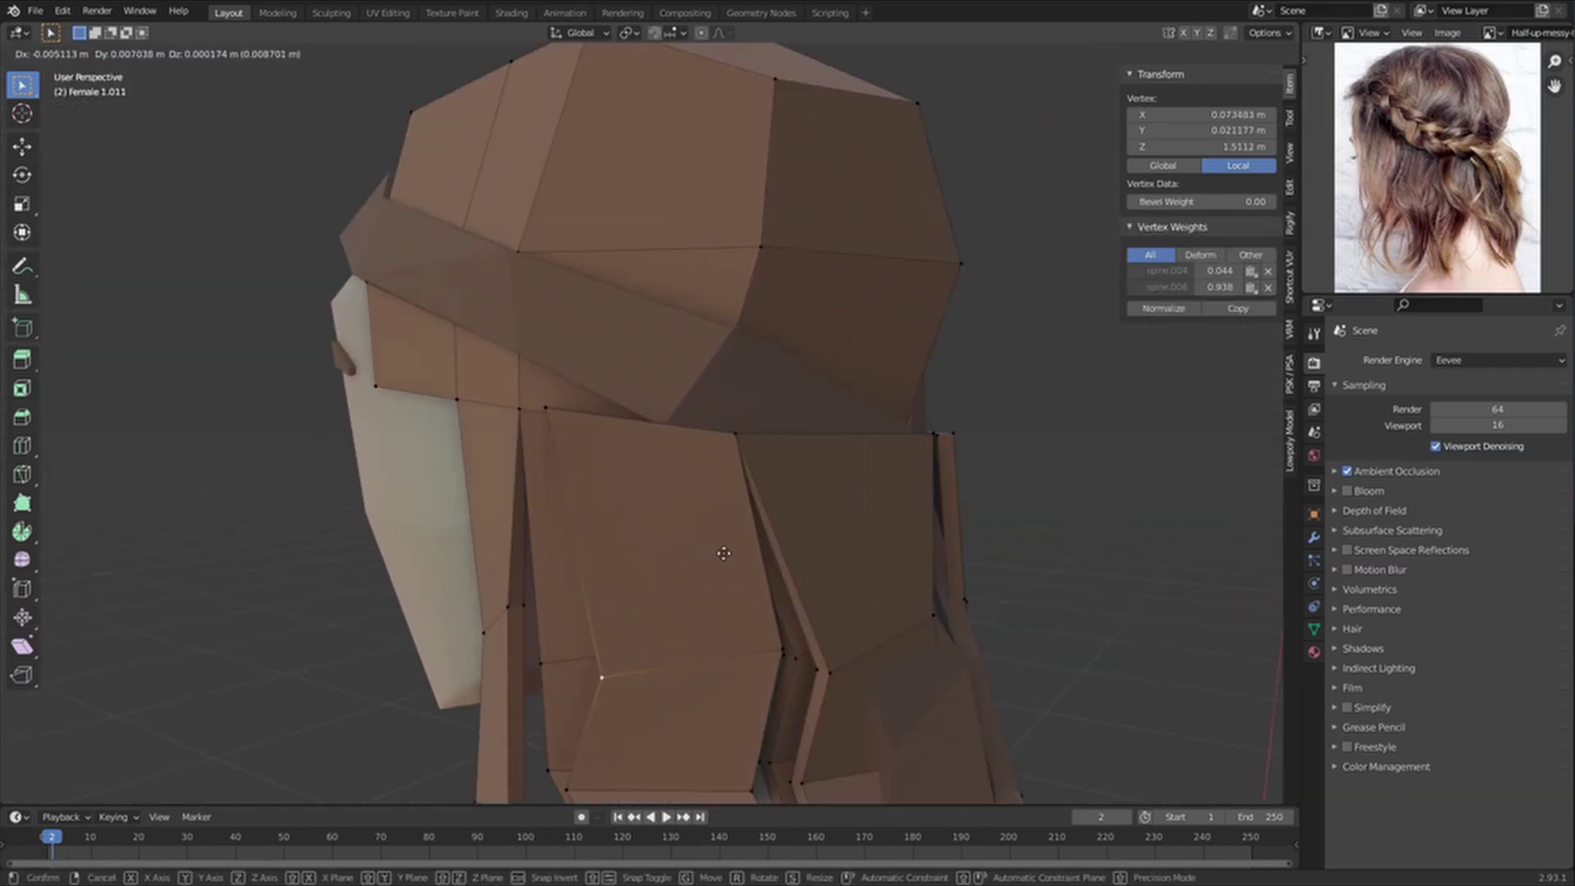
pyautogui.click(757, 543)
# Step: Reposition the rear middle vertex of the duplicated side strand beside the gap in the hair
pyautogui.rightClick(778, 658)
pyautogui.keyDown('shift'); pyautogui.moveTo(779, 658); pyautogui.dragTo(805, 508, button='middle'); pyautogui.keyUp('shift')
pyautogui.press('g')
pyautogui.rightClick(794, 493)
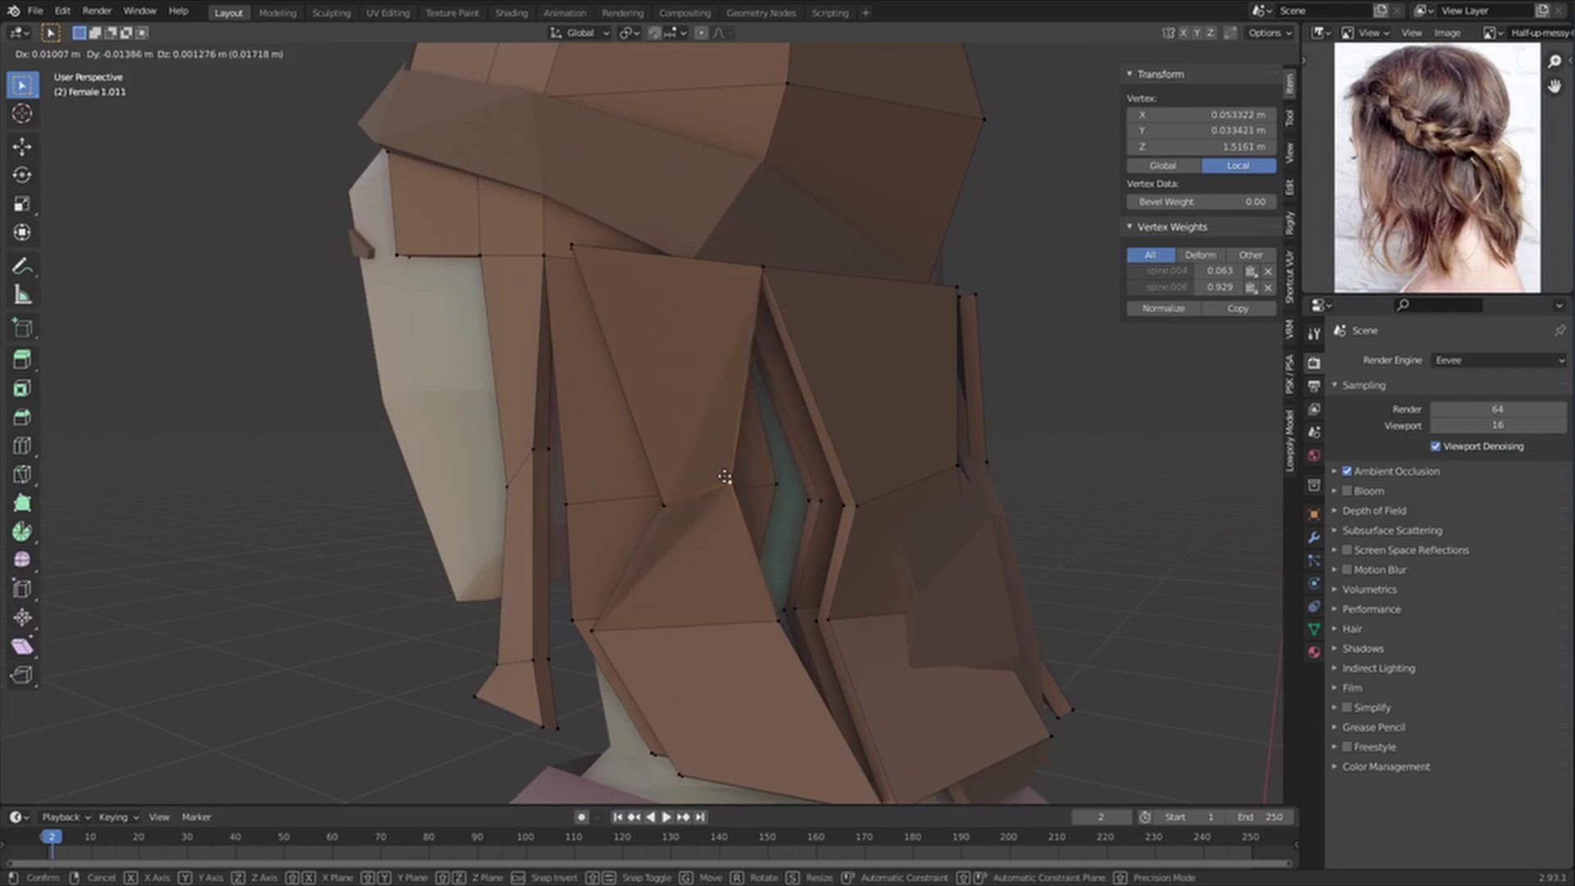
pyautogui.click(668, 499)
# Step: Refine the duplicated side strand's front middle vertex from the front and side, placing it higher and closer to the head
pyautogui.moveTo(668, 498); pyautogui.dragTo(845, 489, button='middle')
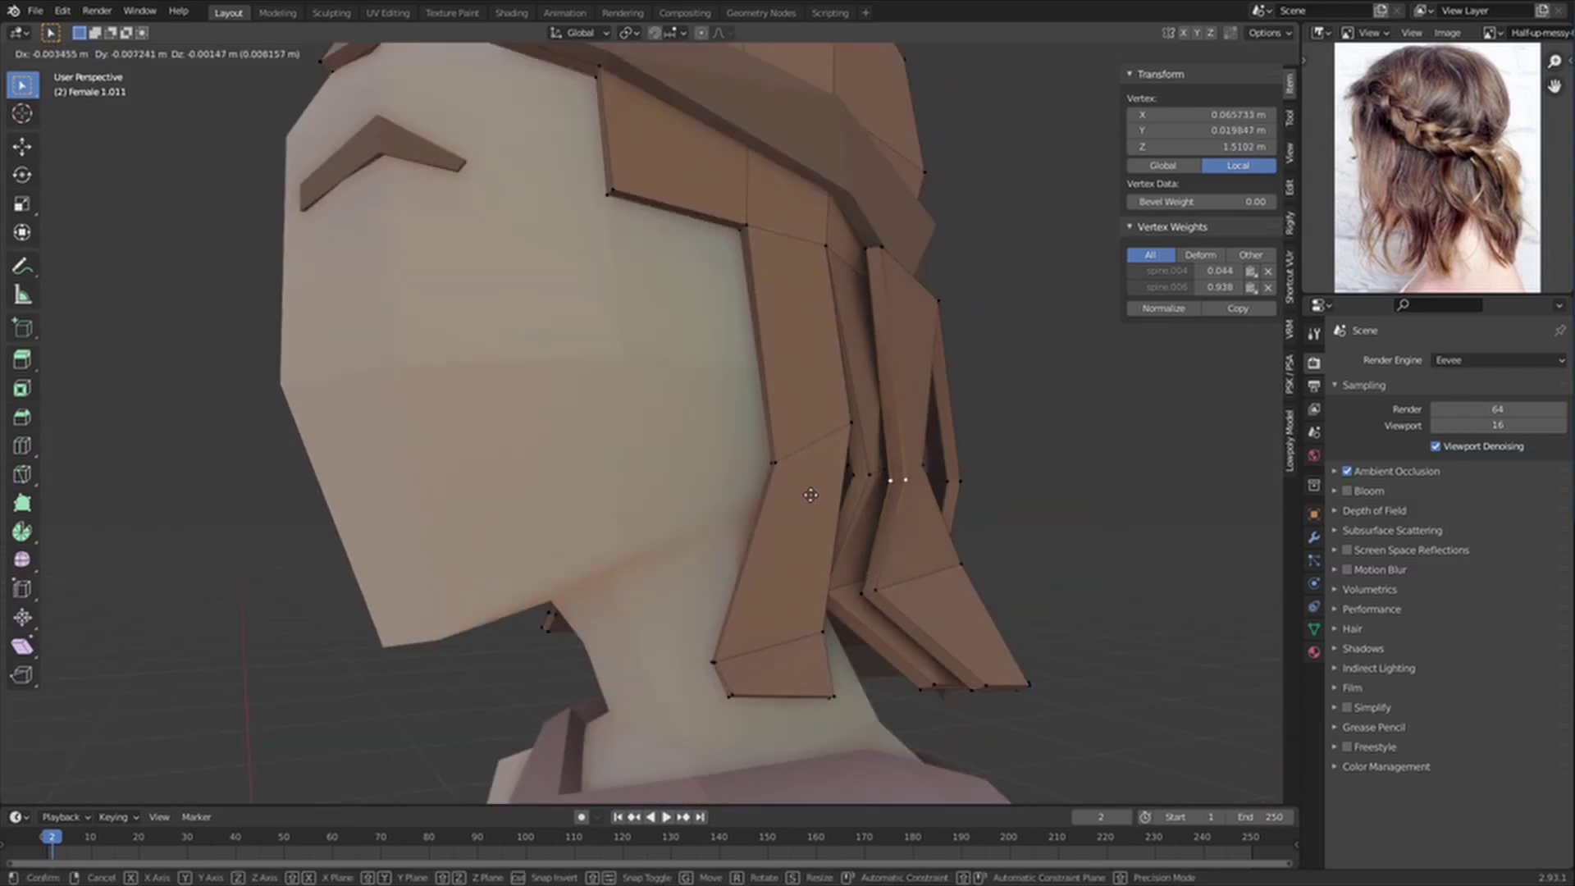
pyautogui.click(809, 495)
pyautogui.moveTo(899, 566); pyautogui.dragTo(731, 595, button='middle')
pyautogui.rightClick(753, 598)
pyautogui.press('g')
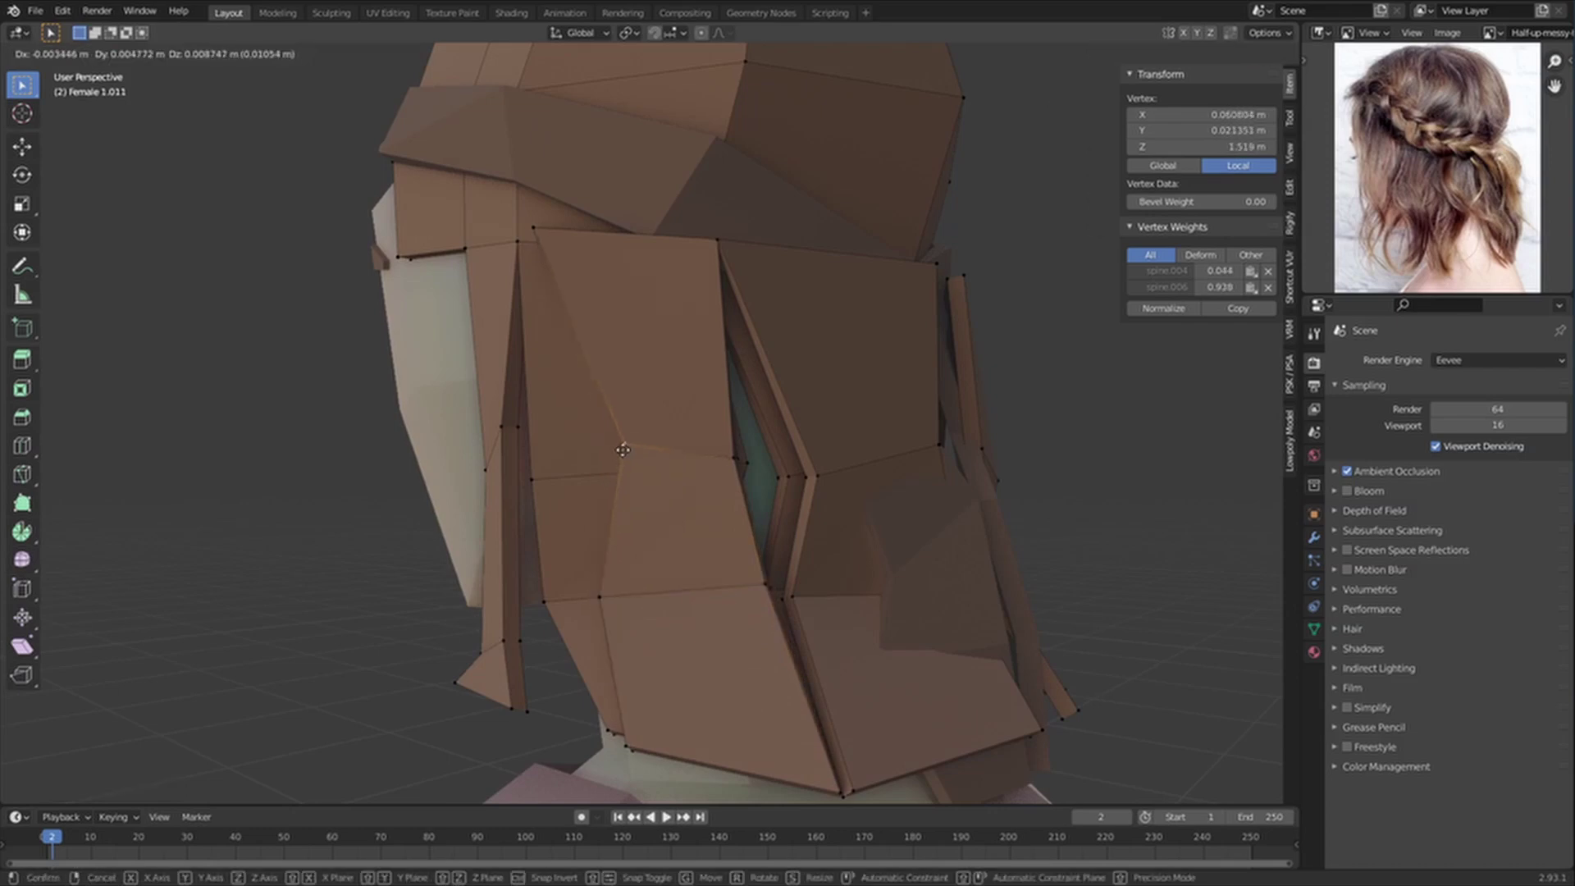
pyautogui.click(623, 444)
# Step: Move the lower front corner vertex of the duplicated side strand upward
pyautogui.scroll(-5, 630, 445)
pyautogui.moveTo(633, 446); pyautogui.dragTo(672, 456, button='middle')
pyautogui.scroll(2, 676, 525)
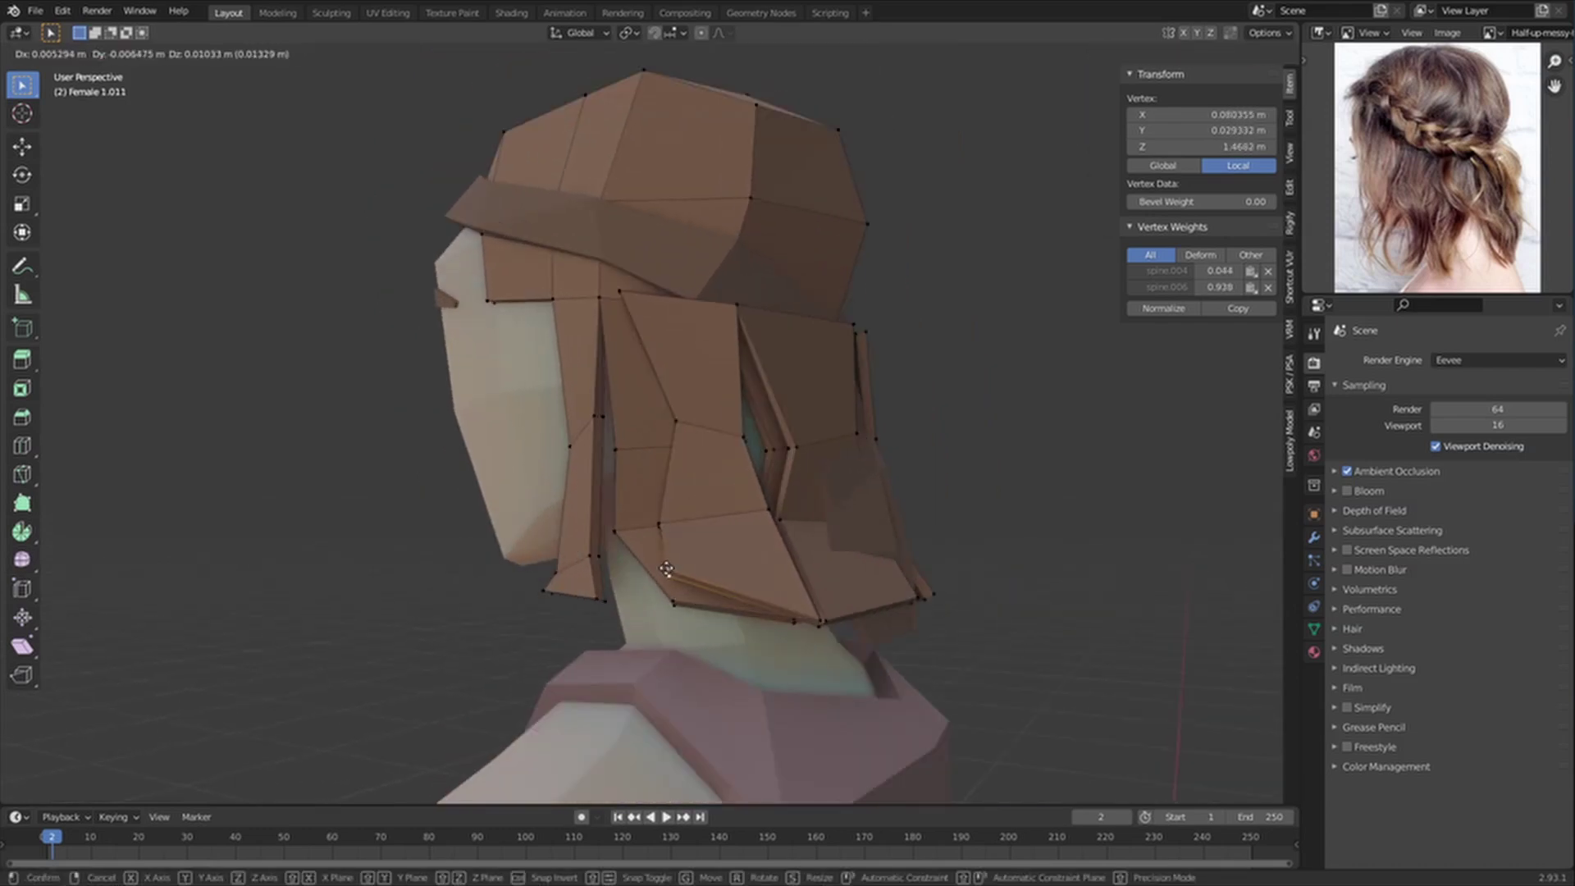
pyautogui.click(666, 569)
# Step: Reposition the outer middle vertex of the duplicated back strand as seen from behind
pyautogui.moveTo(666, 569); pyautogui.dragTo(598, 552, button='middle')
pyautogui.click(526, 490)
pyautogui.click(577, 486)
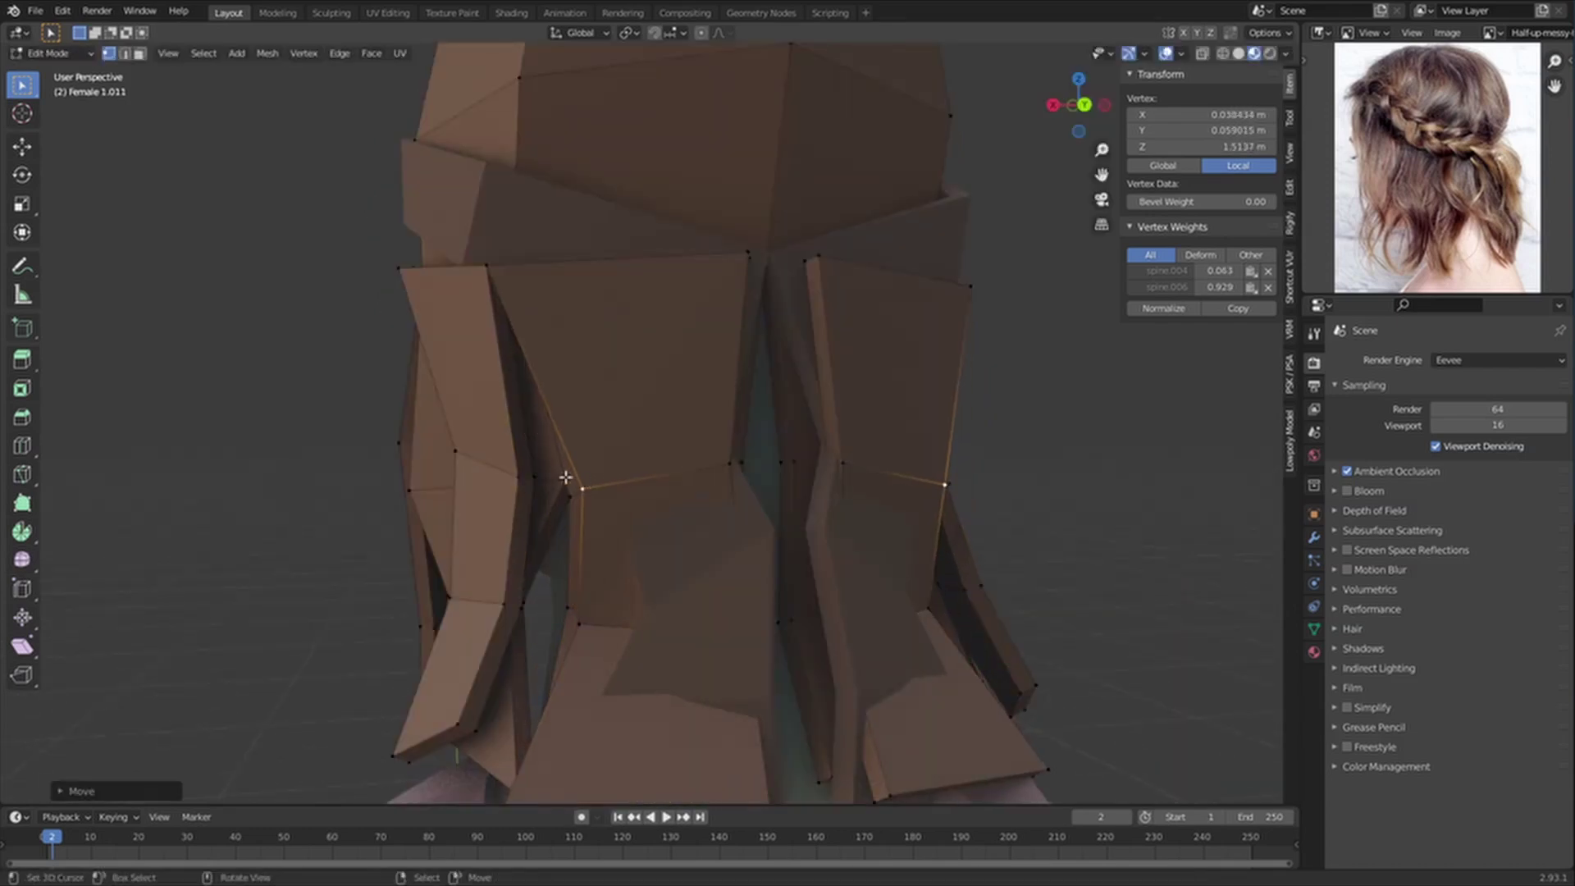
# Step: Reposition a middle vertex of the back hair strand
pyautogui.moveTo(580, 485); pyautogui.dragTo(693, 484, button='middle')
pyautogui.rightClick(682, 493)
pyautogui.moveTo(396, 450); pyautogui.dragTo(717, 422, button='middle')
pyautogui.scroll(3, 717, 421)
pyautogui.keyDown('shift'); pyautogui.moveTo(1044, 429); pyautogui.dragTo(748, 480, button='middle'); pyautogui.keyUp('shift')
pyautogui.press('g')
pyautogui.click(949, 379)
# Step: Refine the back strand's middle edge with two further small vertex moves
pyautogui.click(845, 486)
pyautogui.moveTo(845, 486); pyautogui.dragTo(799, 574, button='middle')
pyautogui.press('g')
pyautogui.click(619, 508)
pyautogui.press('g')
pyautogui.click(726, 522)
# Step: Move two more vertices beside the gap in the back hair and return to Object Mode
pyautogui.click(786, 528)
pyautogui.press('g')
pyautogui.click(782, 521)
pyautogui.rightClick(627, 589)
pyautogui.press('g')
pyautogui.click(638, 571)
pyautogui.press('Tab')
# Step: Set the hair band object's Solidify thickness to -0.007 m
pyautogui.scroll(-3, 675, 422)
pyautogui.moveTo(675, 422); pyautogui.dragTo(695, 326, button='middle')
pyautogui.scroll(4, 696, 327)
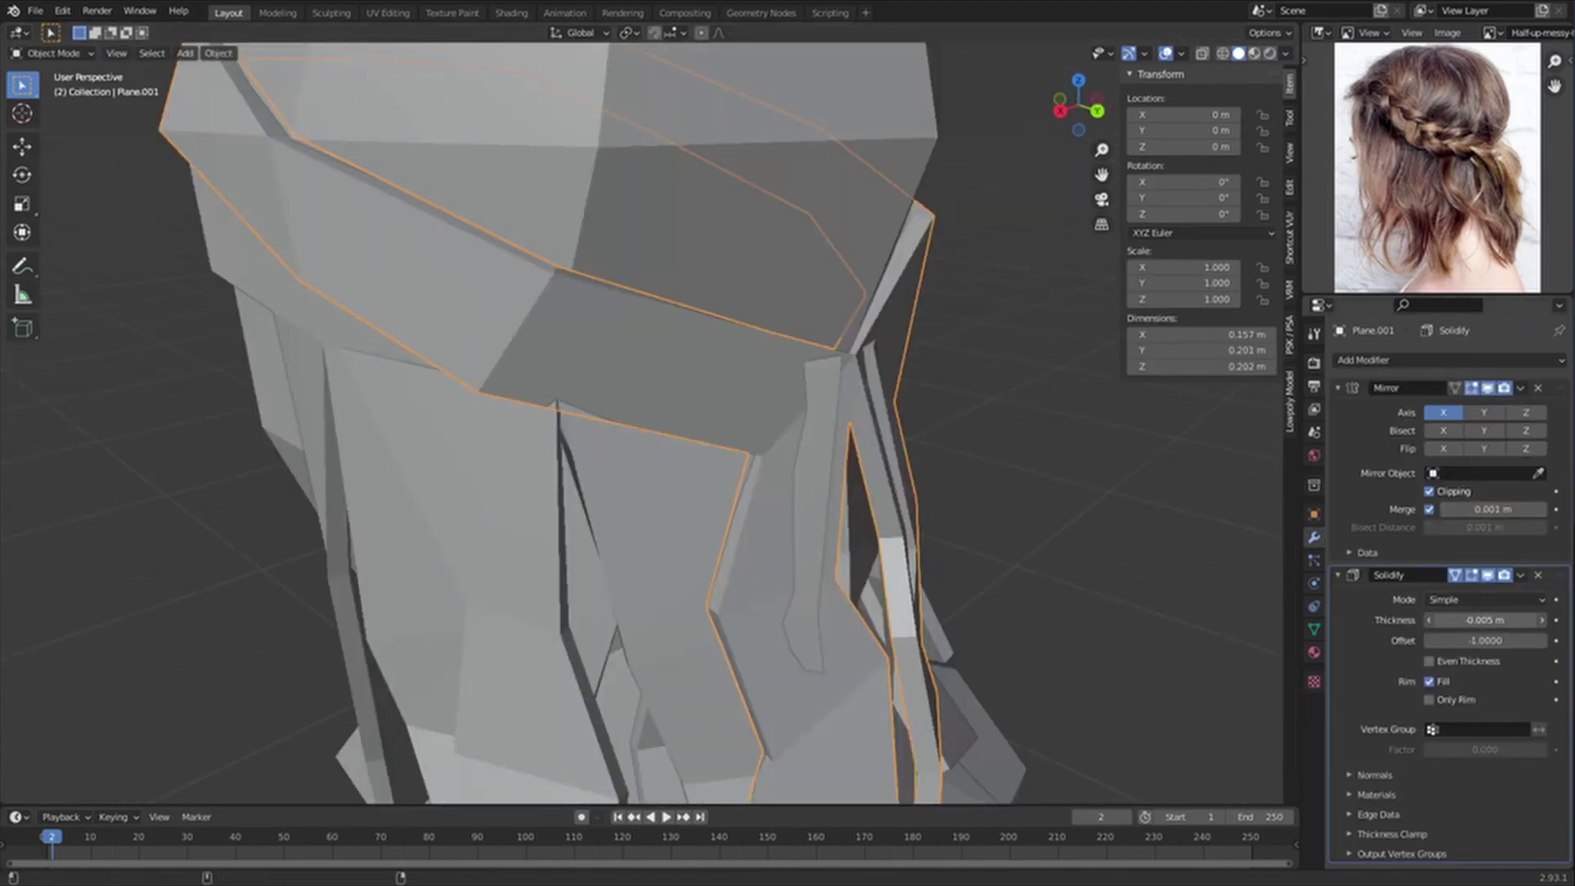
pyautogui.moveTo(1468, 619); pyautogui.dragTo(1493, 620)
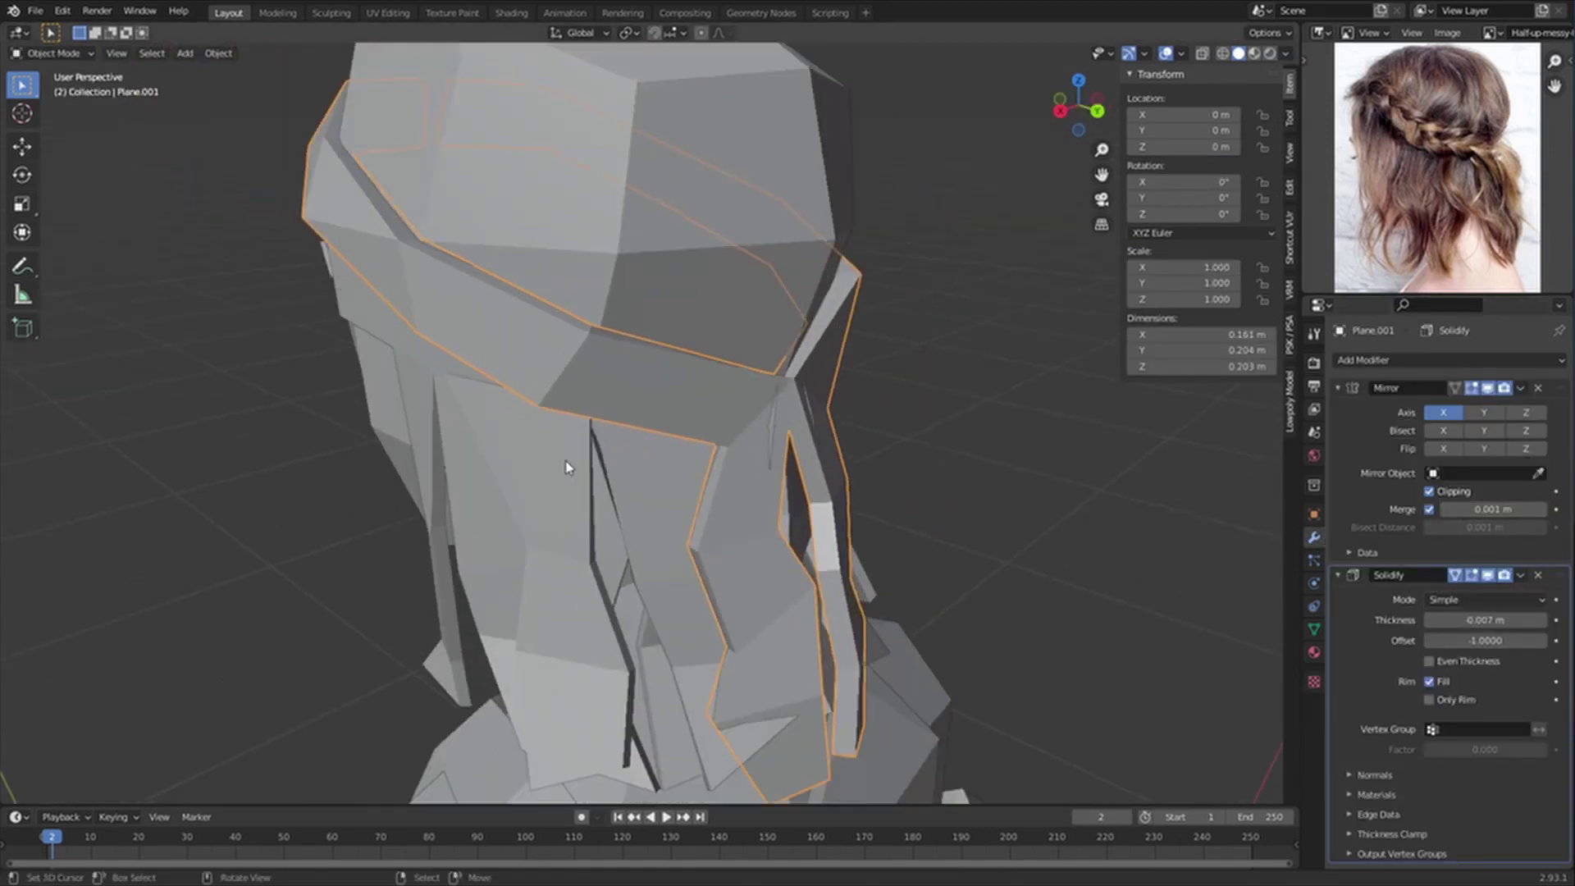
# Step: Examine the thickened band and the strands in colour from several sides, near and far
pyautogui.scroll(3, 812, 450)
pyautogui.moveTo(564, 448); pyautogui.dragTo(748, 454, button='middle')
pyautogui.press('Tab')
pyautogui.rightClick(787, 428)
pyautogui.press('Tab')
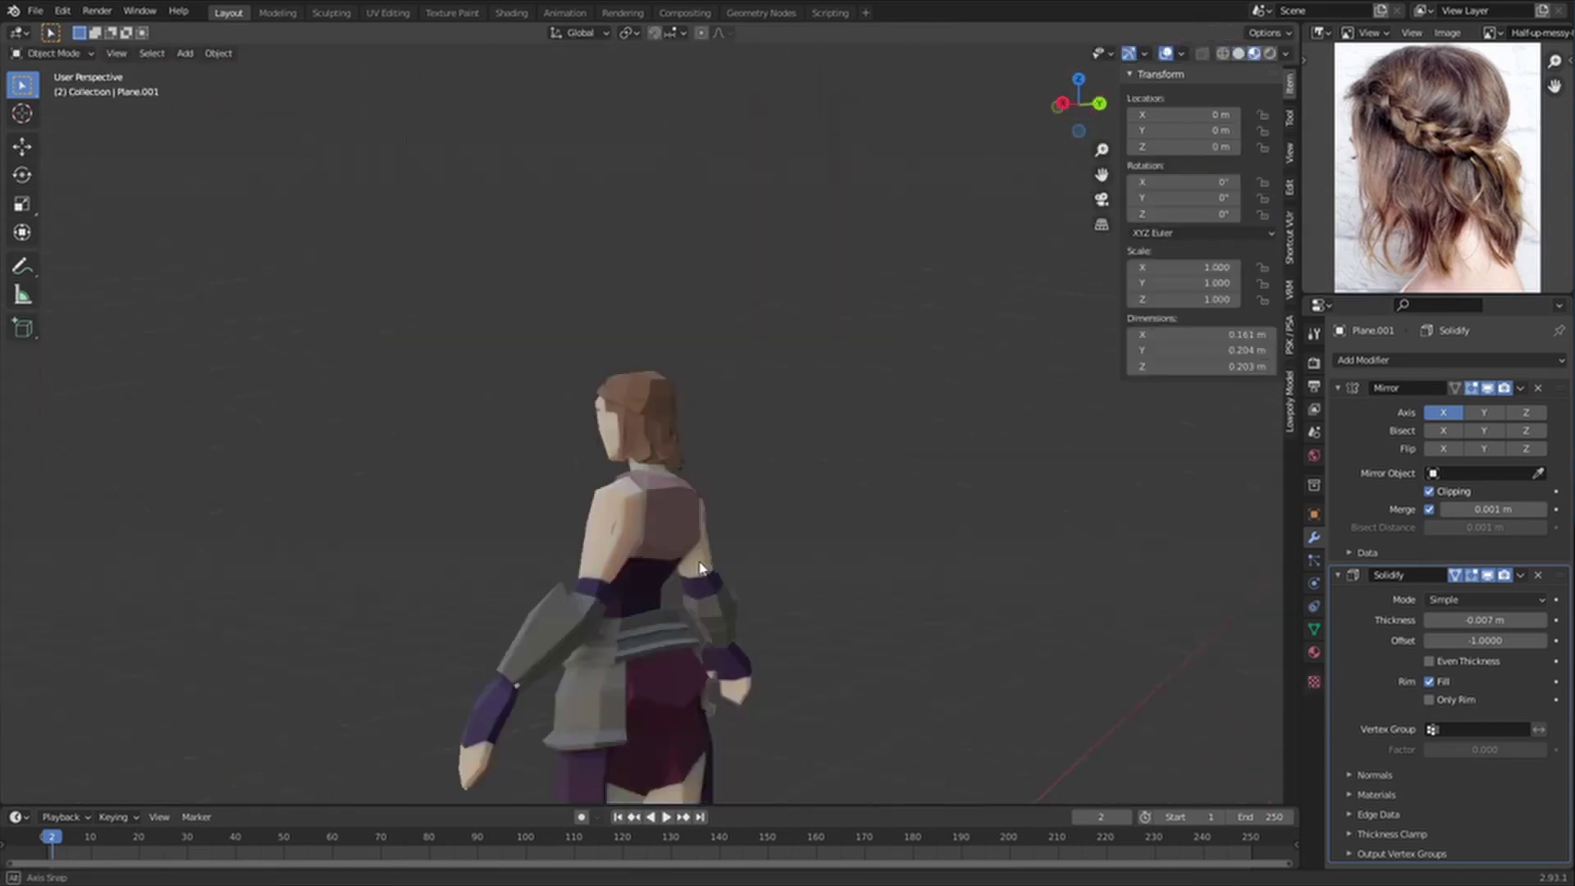
pyautogui.scroll(4, 605, 510)
pyautogui.moveTo(604, 510); pyautogui.dragTo(1012, 517, button='middle')
pyautogui.scroll(-4, 868, 513)
pyautogui.moveTo(868, 514); pyautogui.dragTo(658, 490, button='middle')
pyautogui.scroll(5, 572, 509)
pyautogui.scroll(-6, 731, 509)
pyautogui.scroll(5, 675, 520)
pyautogui.scroll(4, 658, 489)
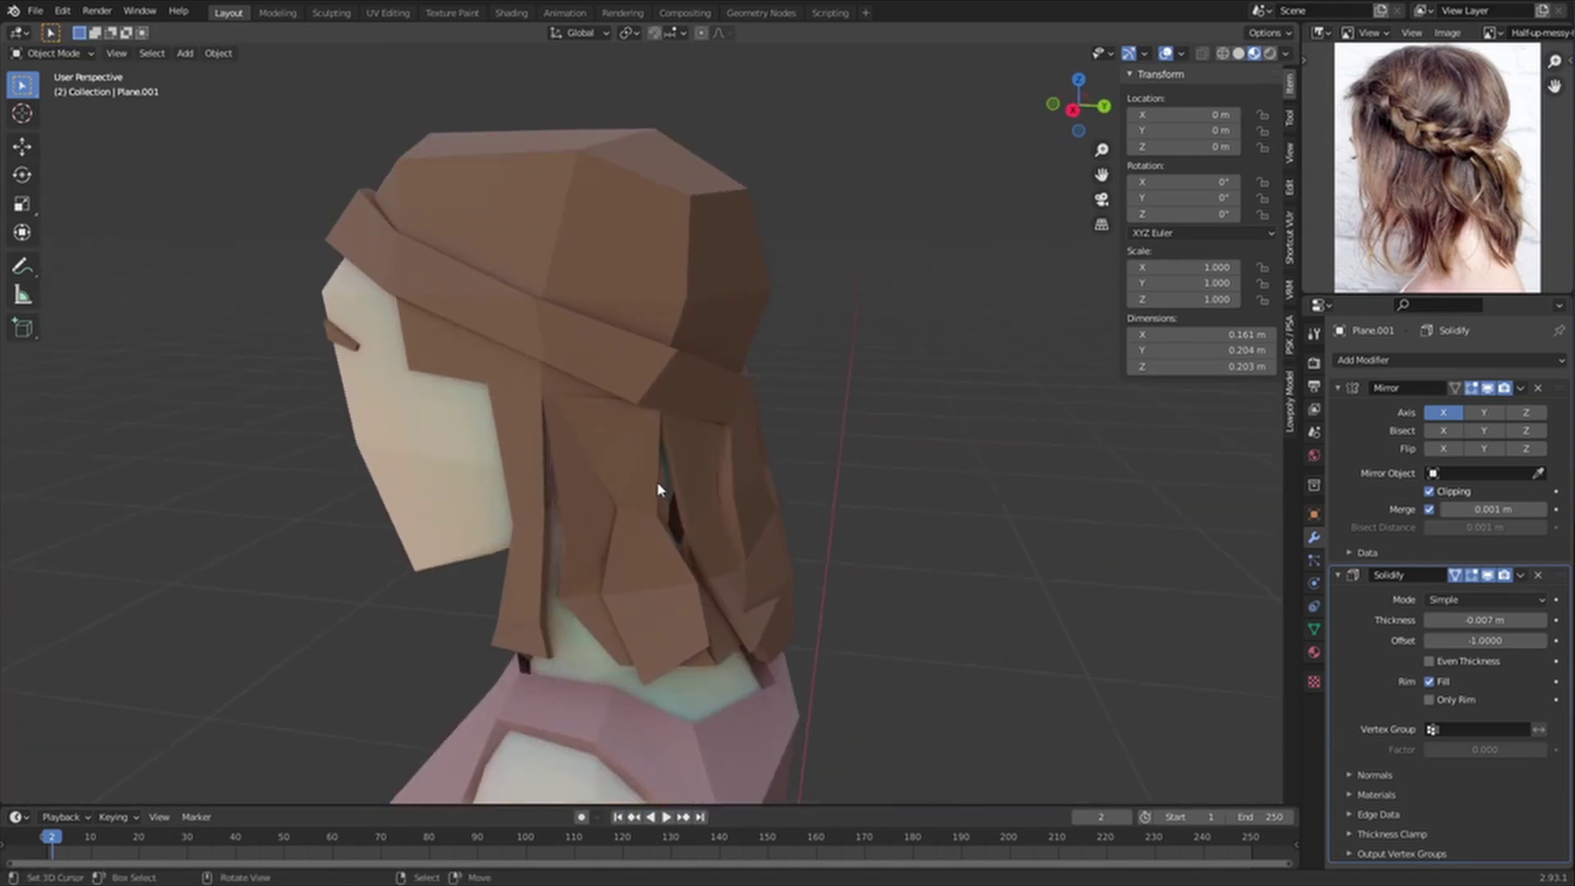
# Step: Open the Shading workspace and select the hair mesh in the right side view to show its material nodes
pyautogui.click(505, 18)
pyautogui.scroll(12, 894, 229)
pyautogui.press('KP_3')
pyautogui.keyDown('shift'); pyautogui.moveTo(697, 181); pyautogui.dragTo(687, 306, button='middle'); pyautogui.keyUp('shift')
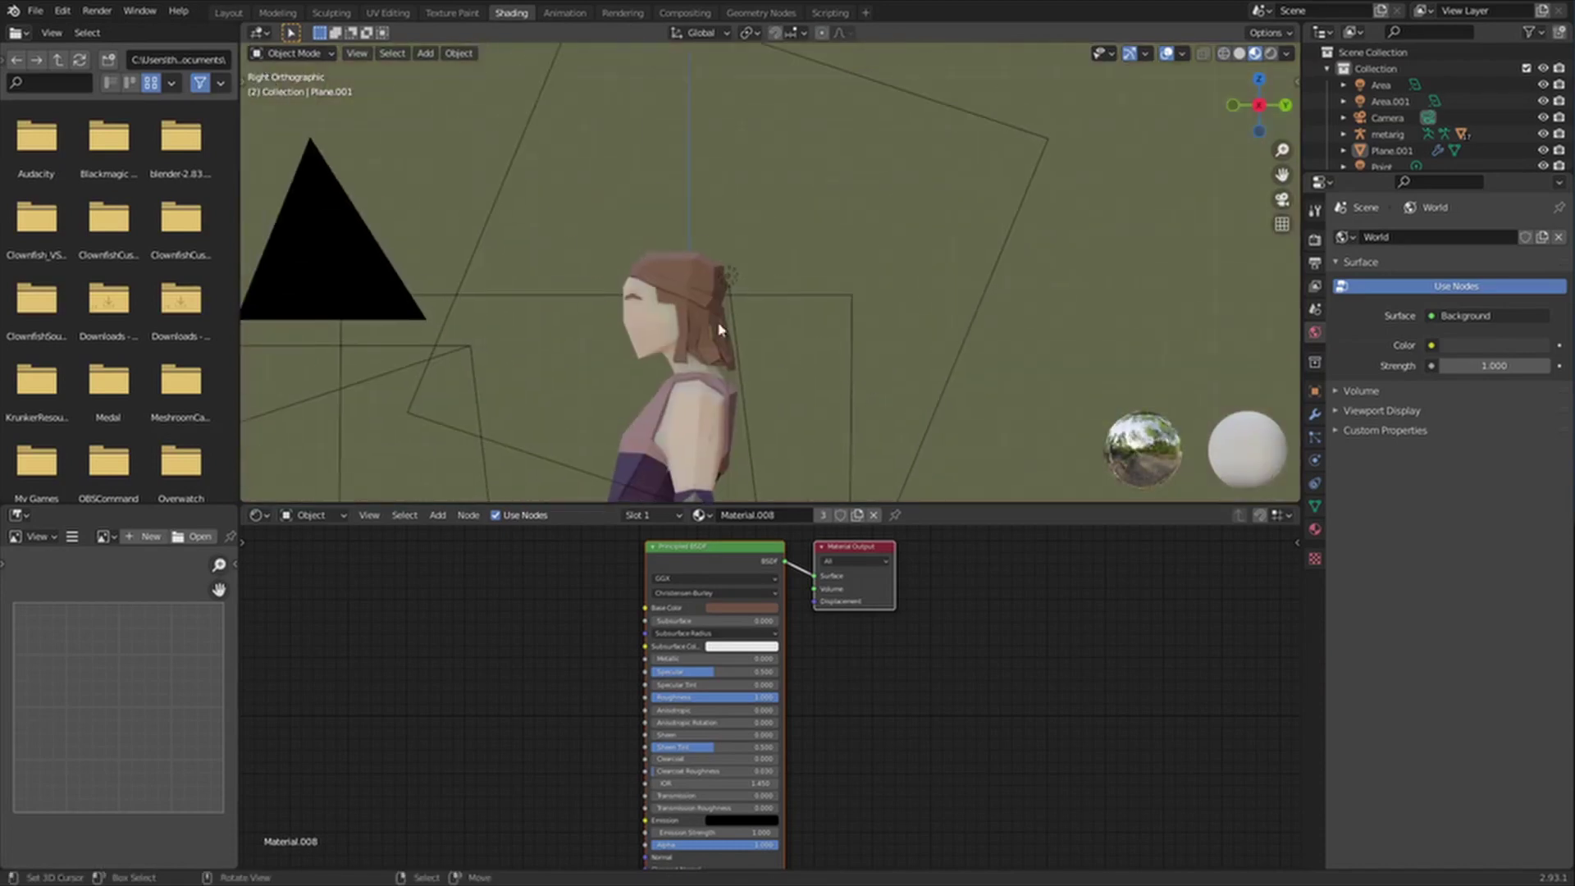
pyautogui.scroll(4, 687, 306)
pyautogui.rightClick(601, 246)
pyautogui.scroll(-3, 603, 251)
pyautogui.moveTo(631, 595); pyautogui.dragTo(780, 608, button='middle')
pyautogui.scroll(1, 780, 607)
pyautogui.click(780, 608)
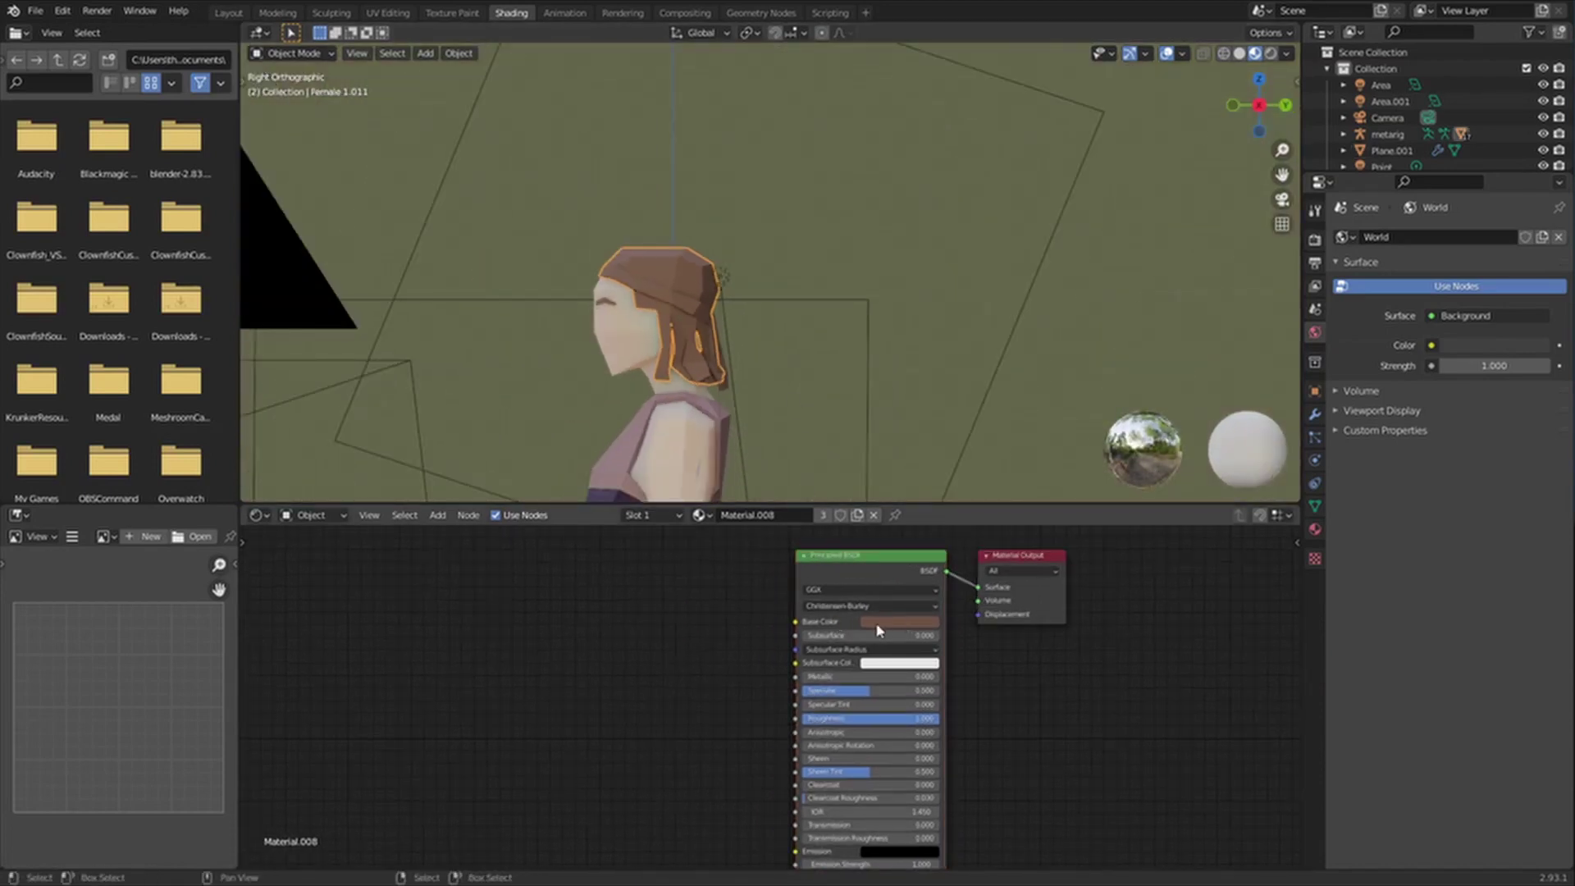
# Step: Add a ColorRamp node beside the hair material's Principled BSDF
pyautogui.hotkey('shift', 'a')
pyautogui.write('col')
pyautogui.press('Return')
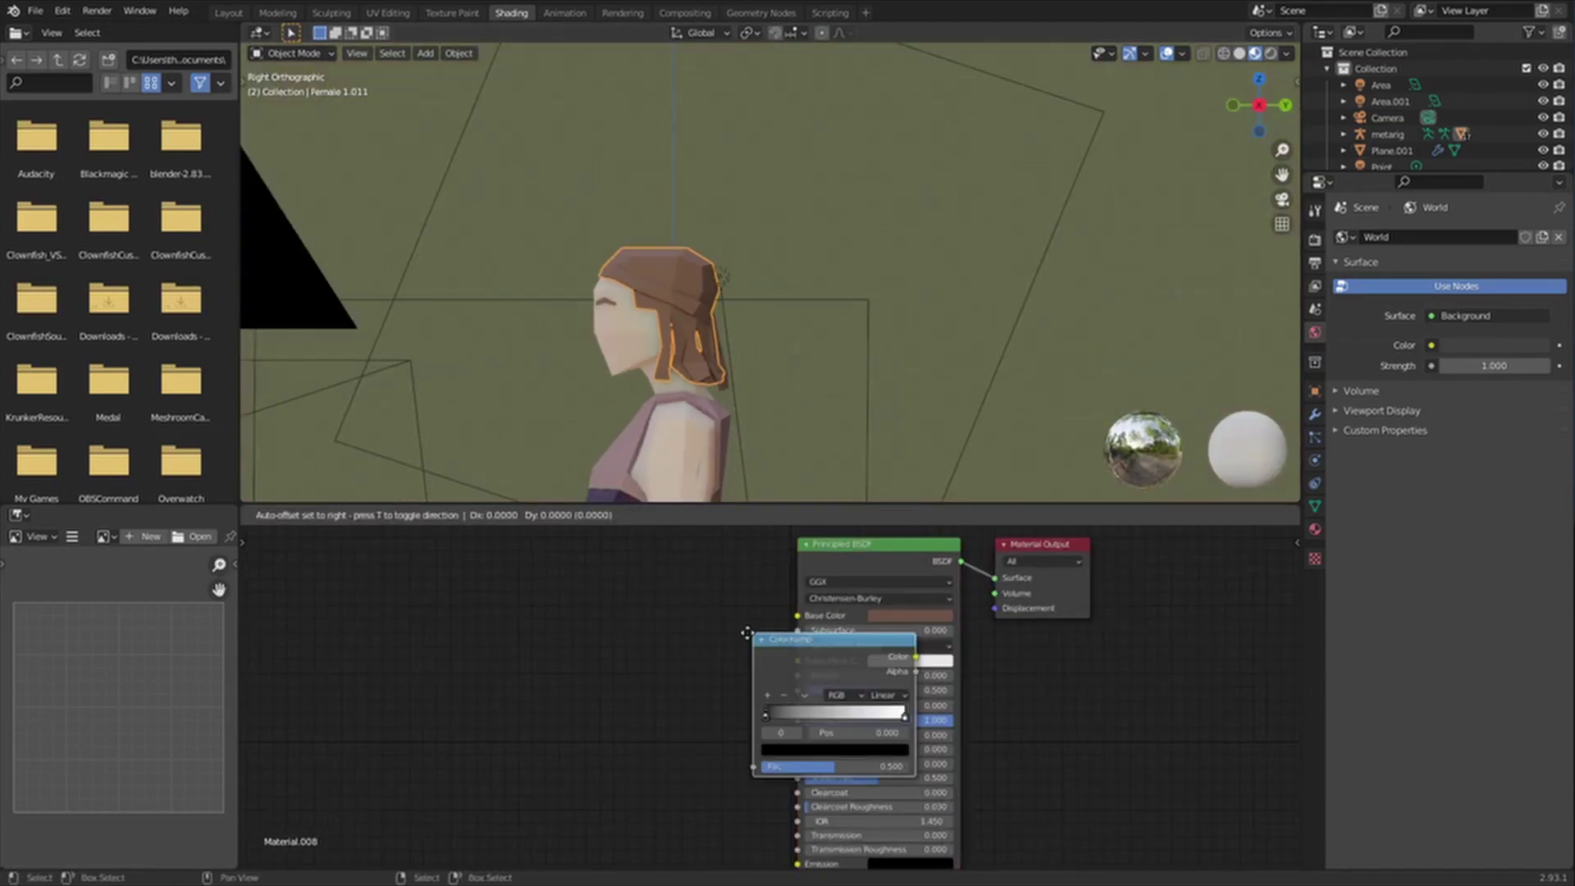
pyautogui.click(541, 594)
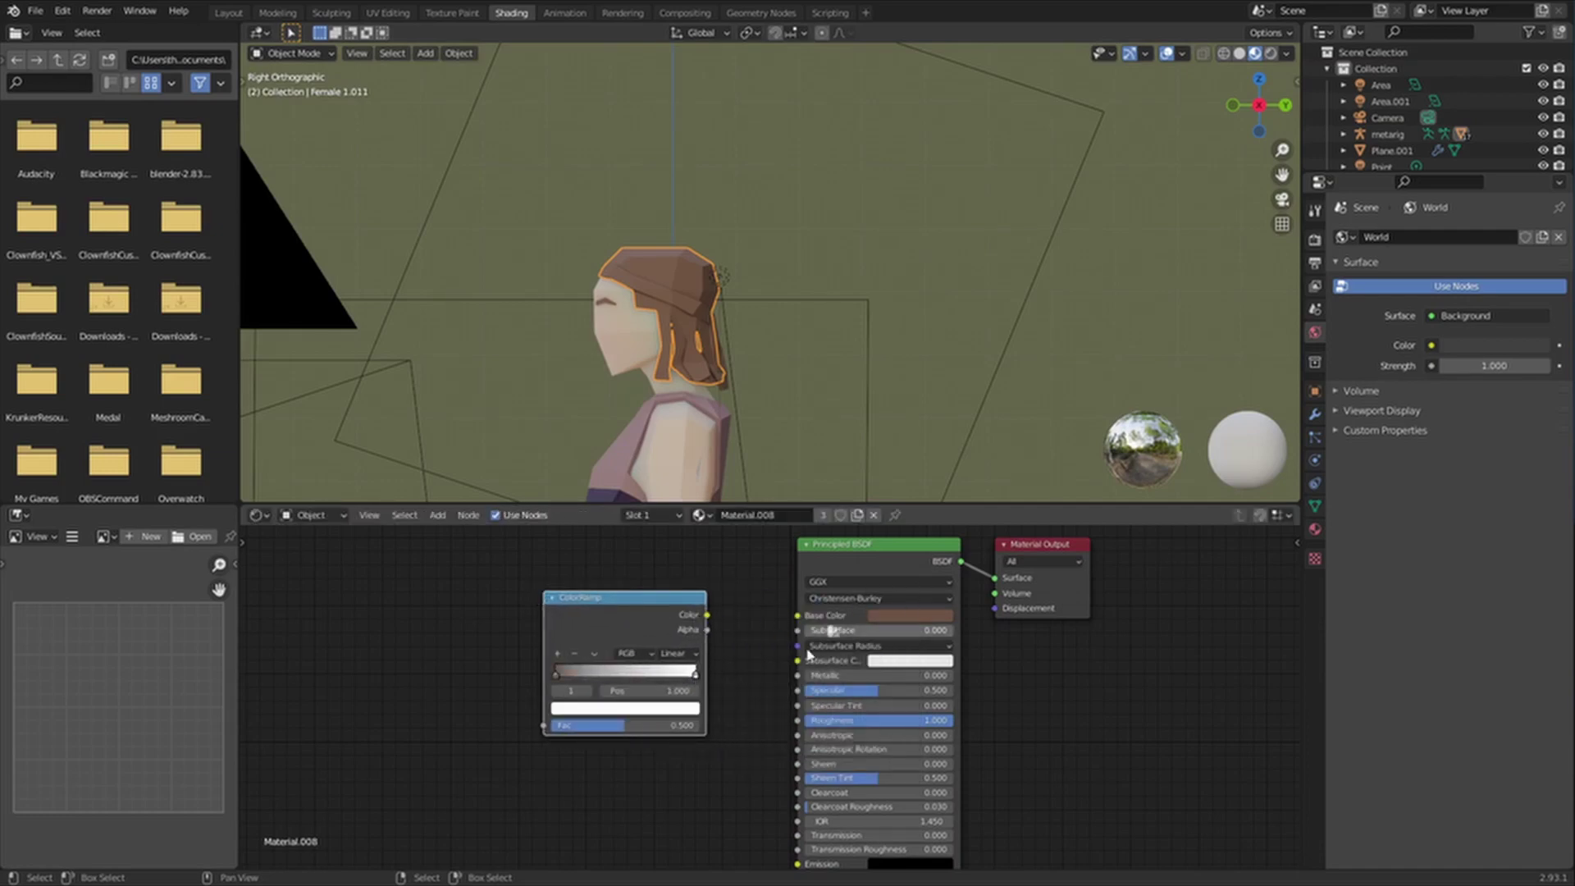
# Step: Add a Gradient Texture node and connect its Color output to the ColorRamp's Fac input
pyautogui.hotkey('shift', 'a')
pyautogui.click(510, 637)
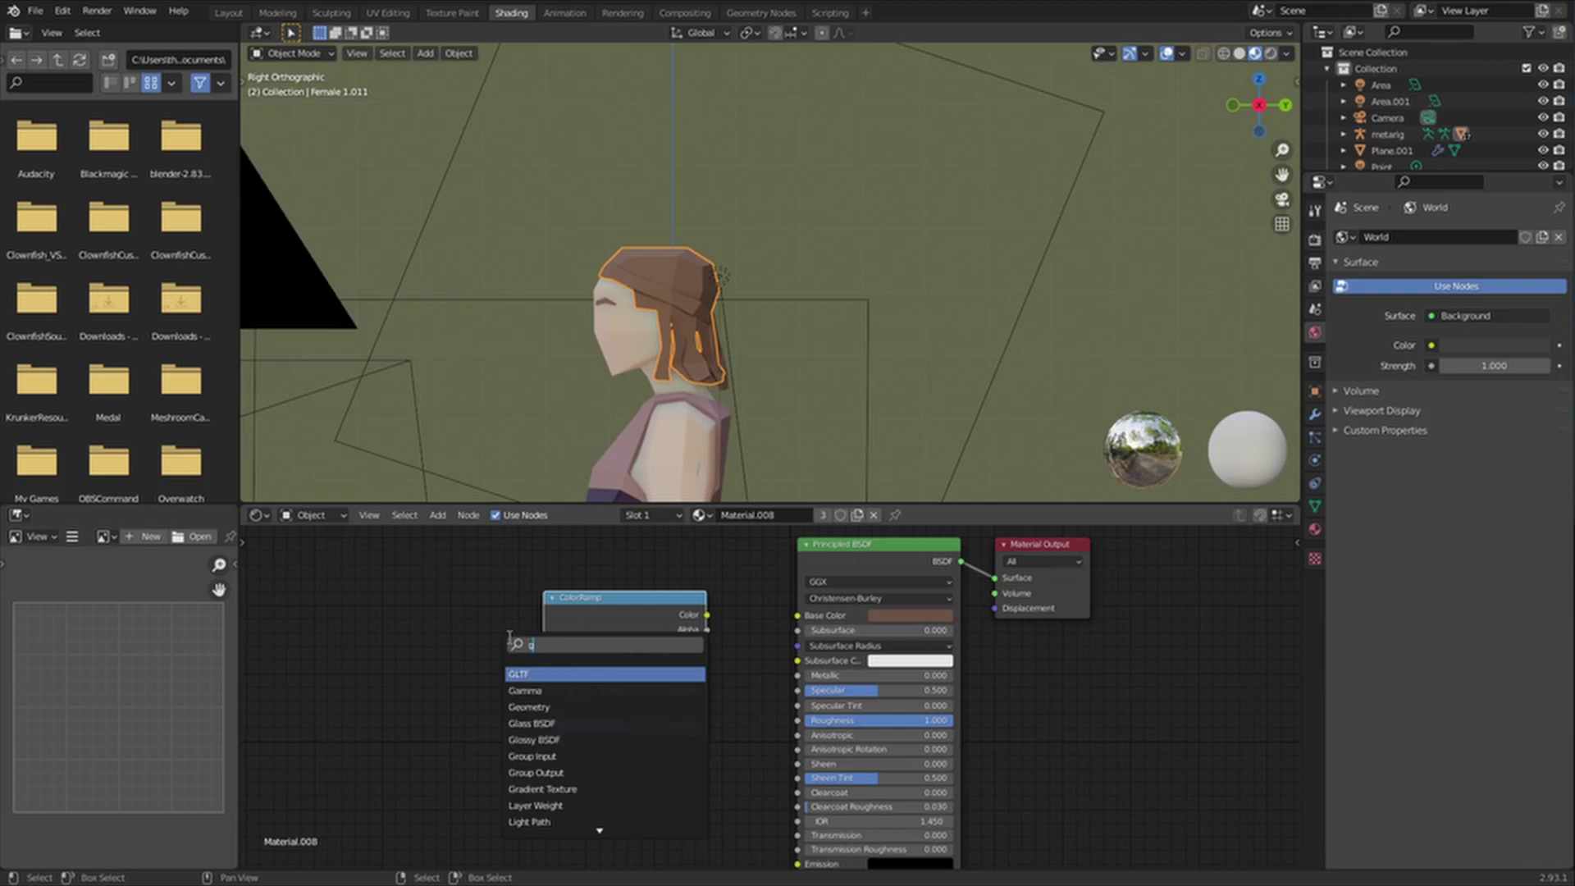
pyautogui.write('gra')
pyautogui.press('Return')
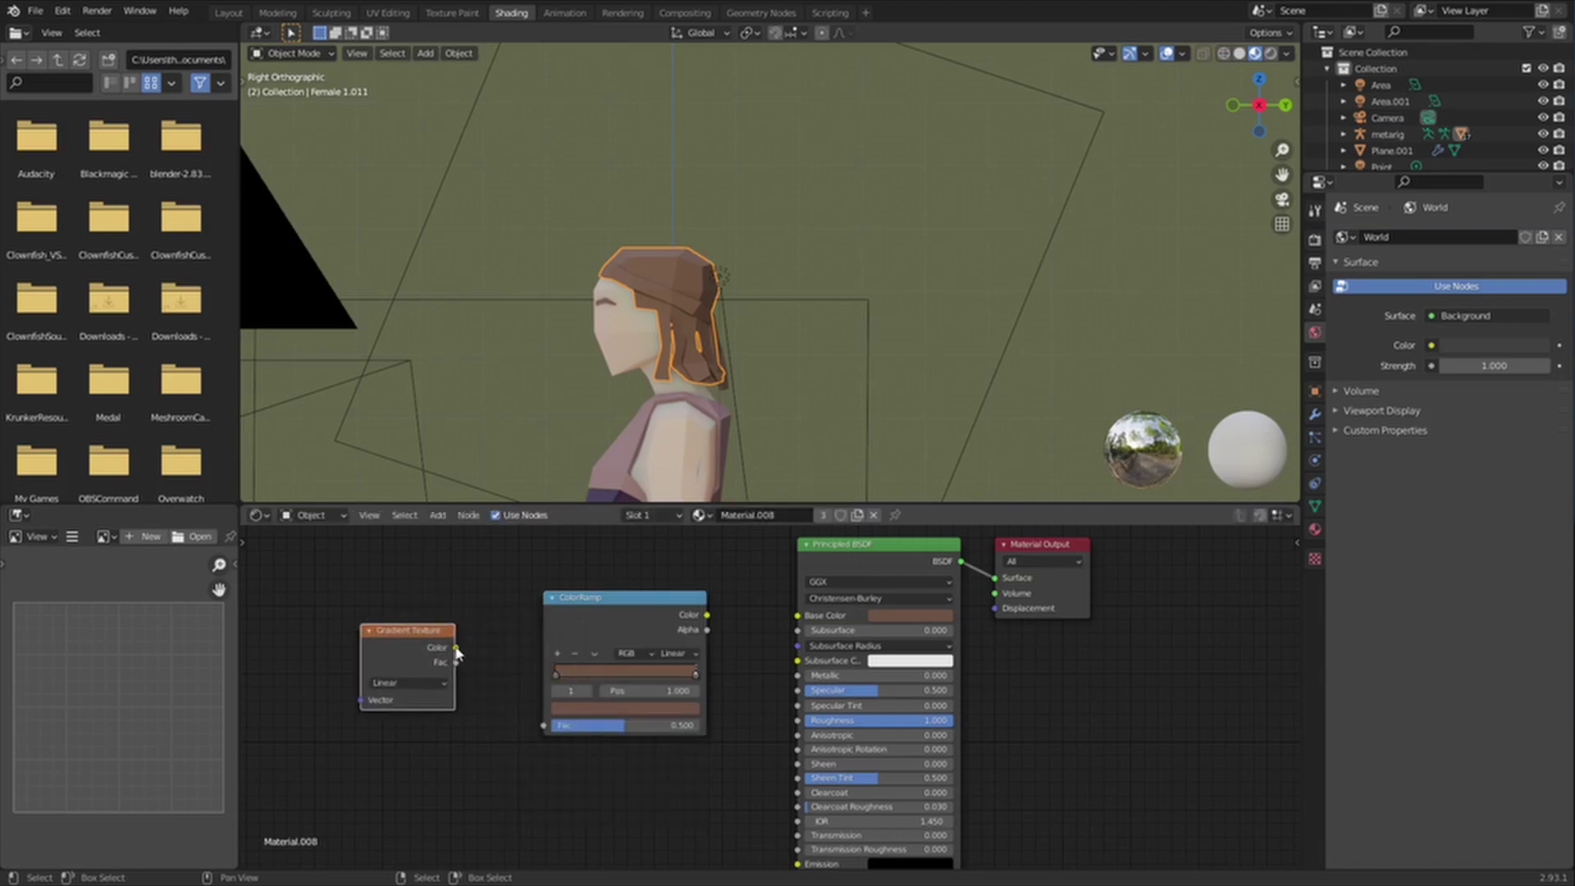
pyautogui.moveTo(539, 733); pyautogui.dragTo(544, 726)
# Step: Connect the ColorRamp's Color output to the Principled BSDF's Base Color
pyautogui.scroll(2, 801, 267)
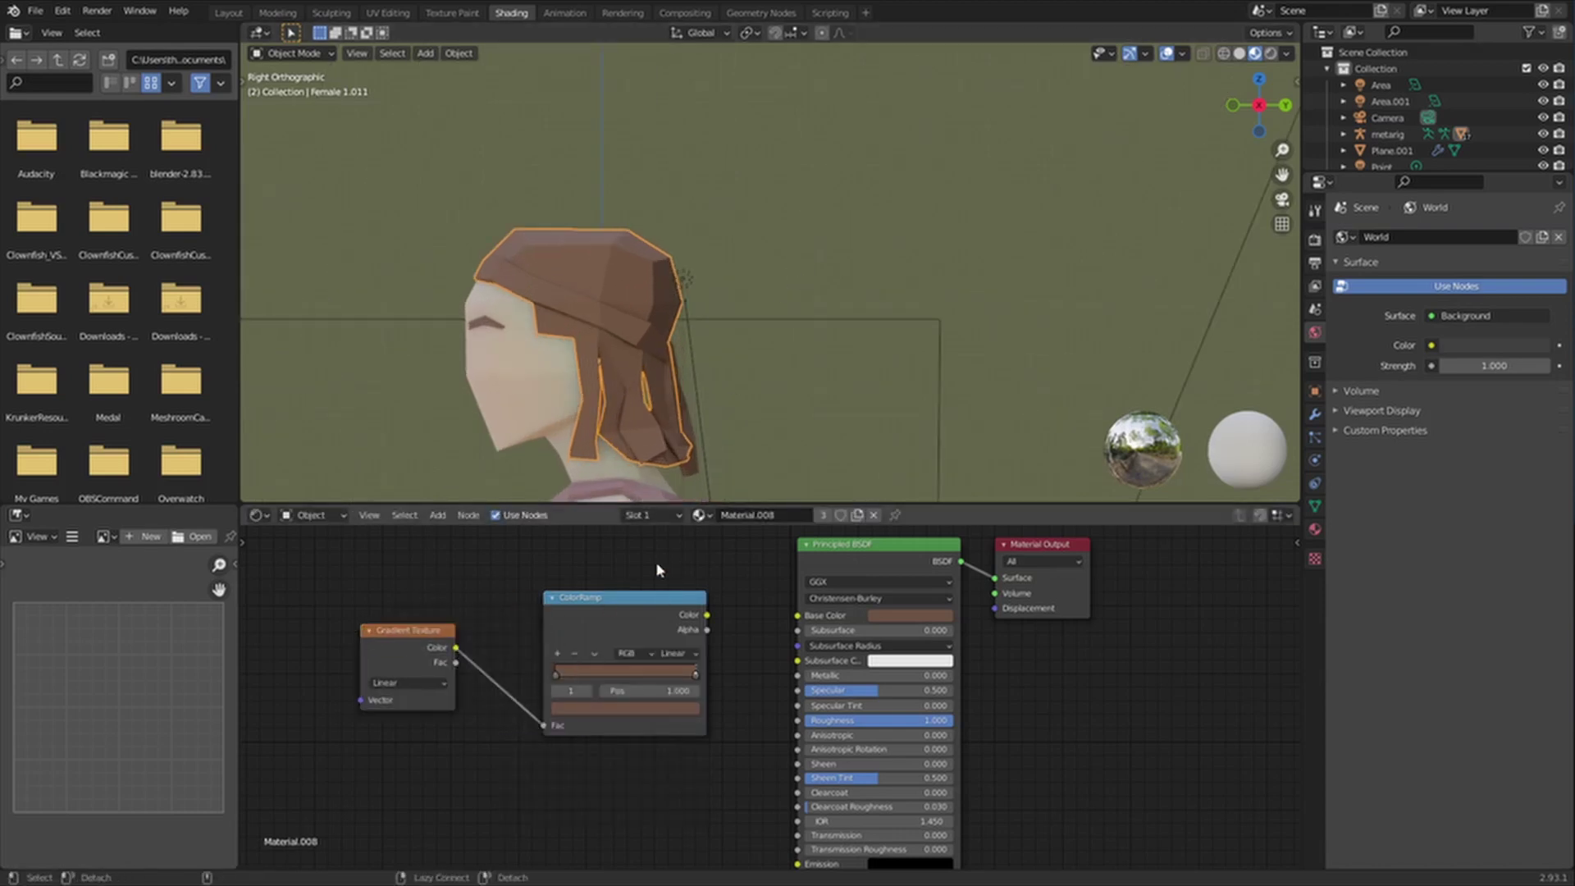
pyautogui.keyDown('ctrl'); pyautogui.hscroll(-3, 622, 567); pyautogui.keyUp('ctrl')
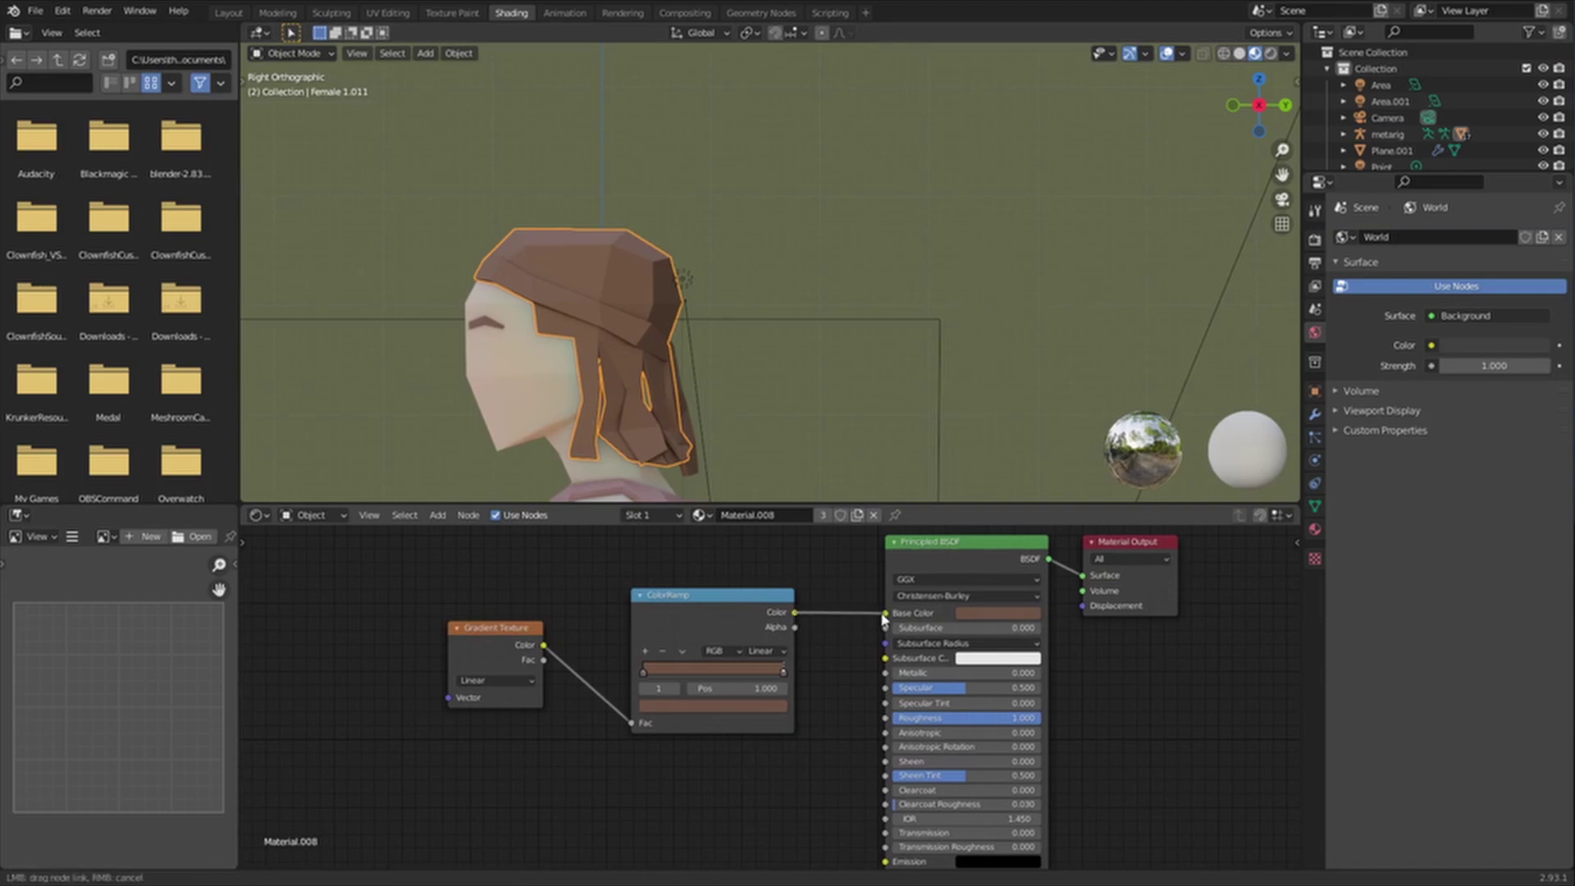
pyautogui.moveTo(861, 623); pyautogui.dragTo(882, 615)
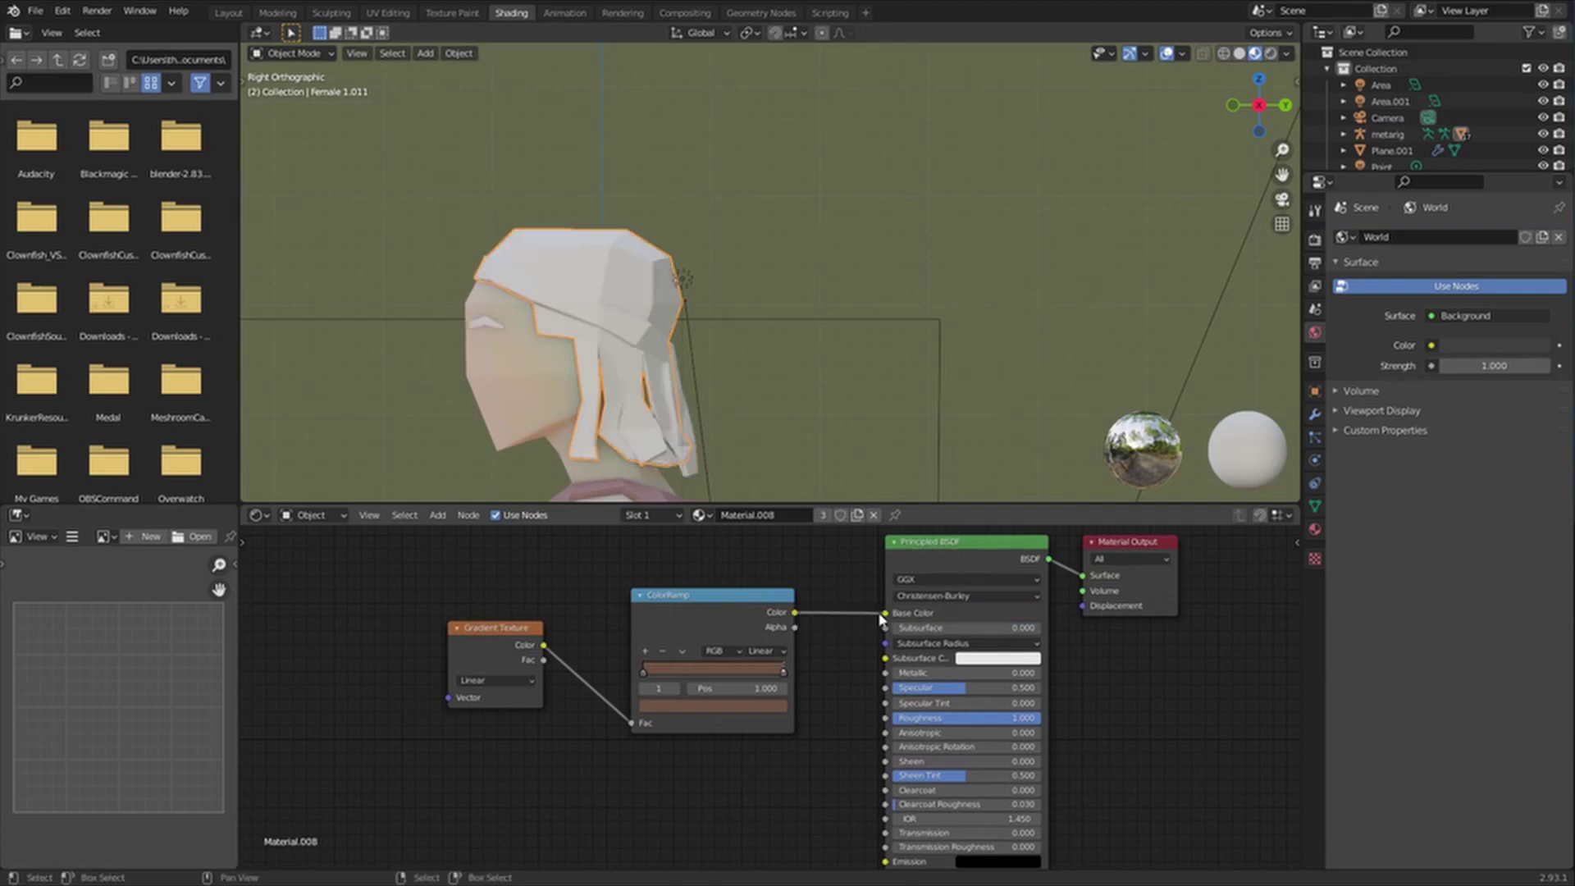
# Step: Darken the ramp's first stop to a deep reddish brown, about hue 0.027 and value 0.070
pyautogui.click(642, 674)
pyautogui.click(700, 706)
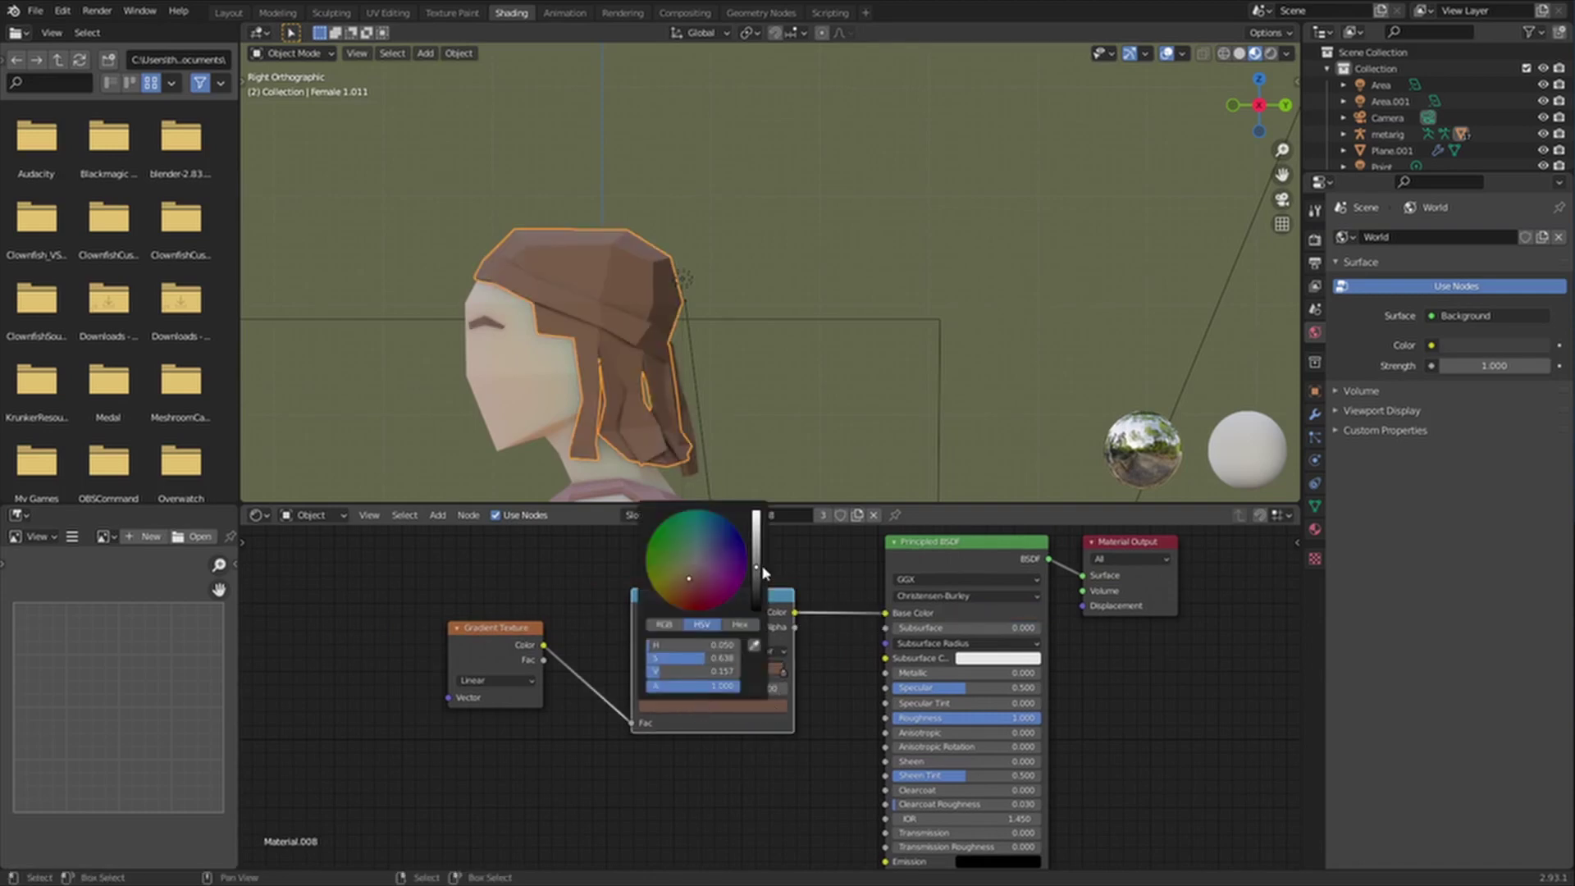
pyautogui.moveTo(762, 571); pyautogui.dragTo(756, 578)
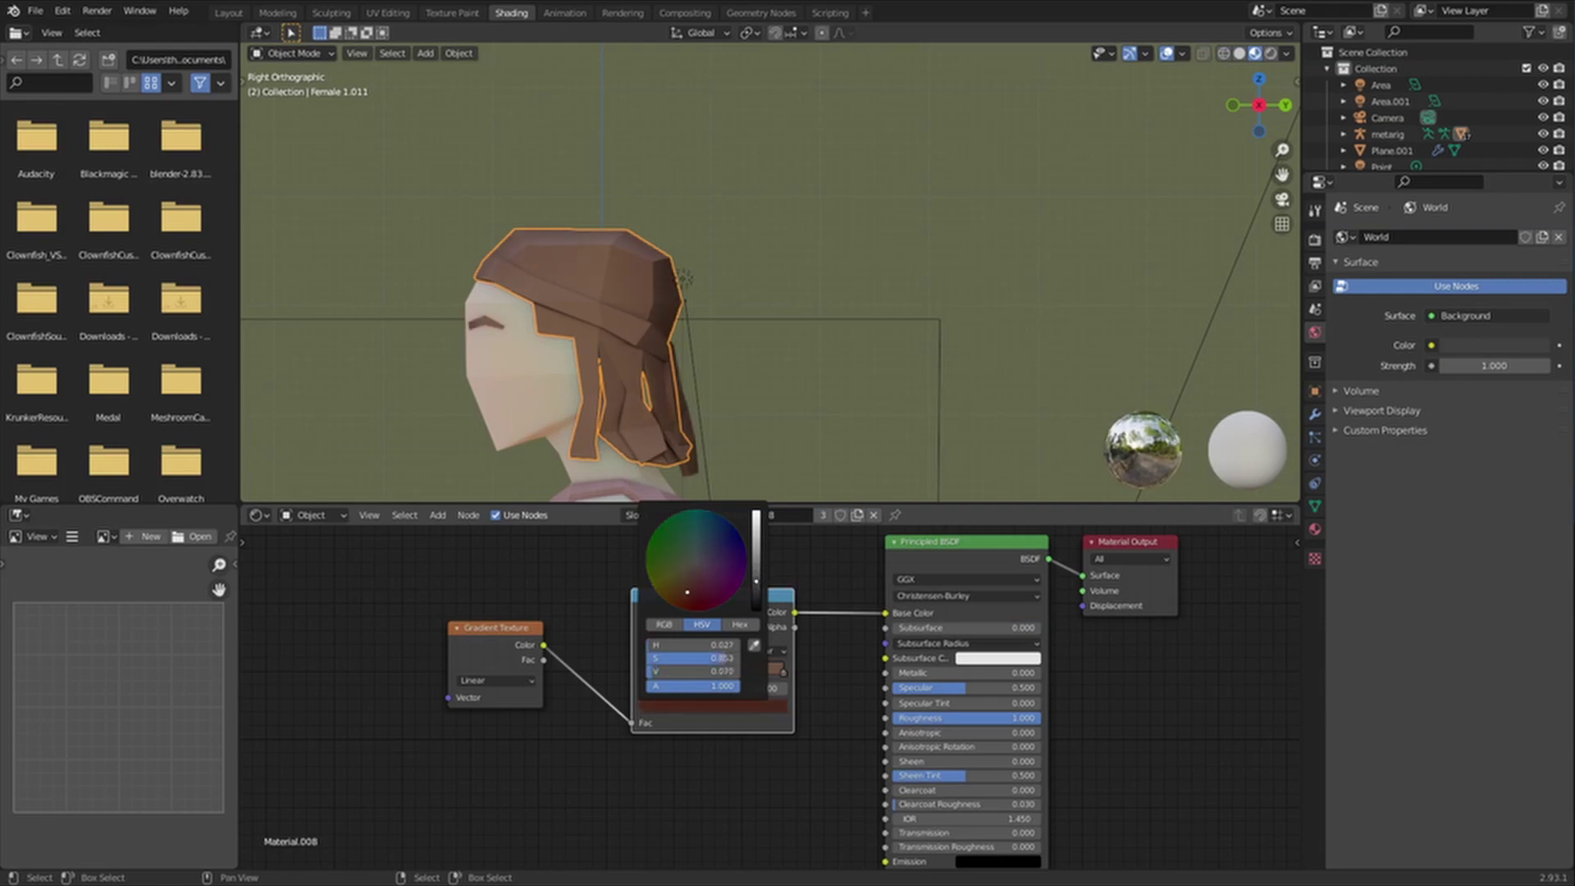
# Step: Add Texture Coordinate and Mapping nodes before the Gradient Texture and set the mapping's Y rotation to 90°
pyautogui.moveTo(705, 475); pyautogui.dragTo(628, 198, button='middle')
pyautogui.scroll(2, 447, 685)
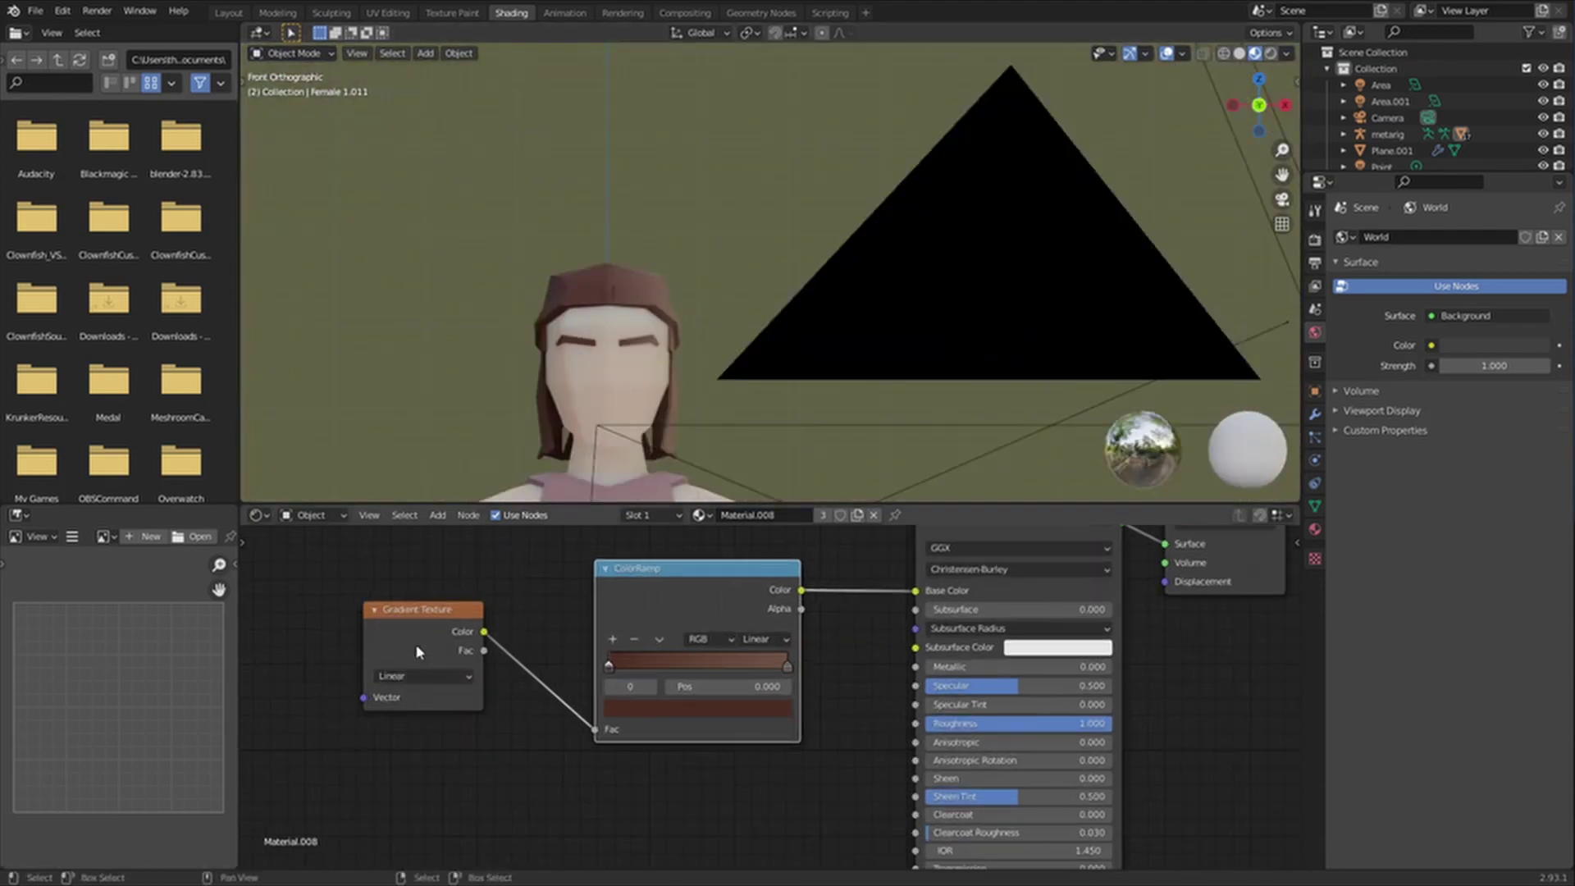
pyautogui.moveTo(419, 653); pyautogui.dragTo(707, 656, button='middle')
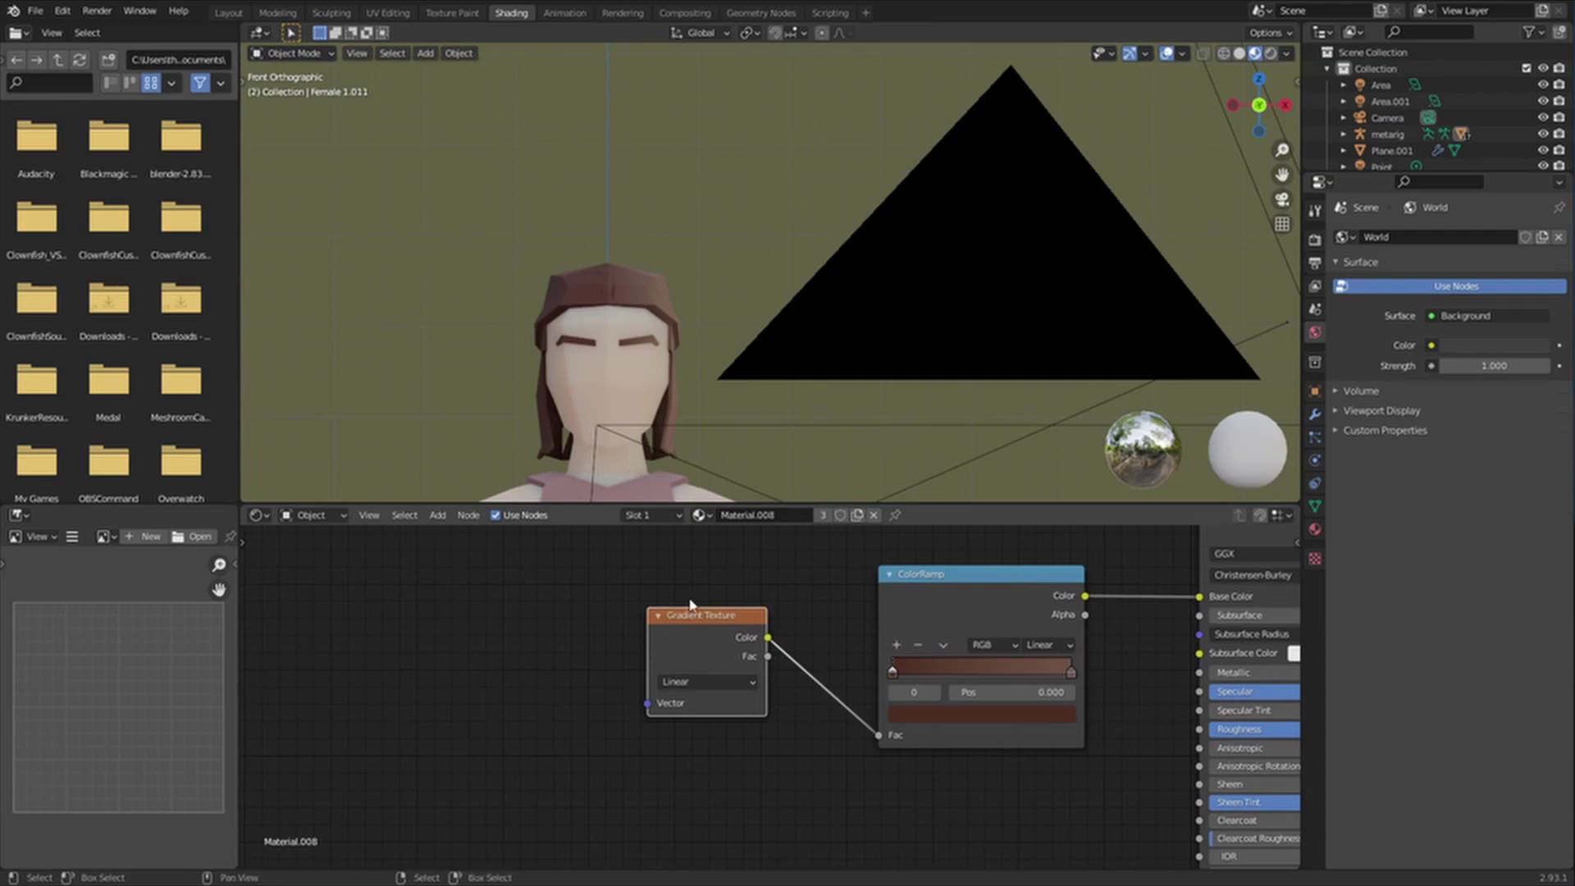
pyautogui.hotkey('ctrl', 't')
pyautogui.scroll(-4, 507, 654)
pyautogui.moveTo(507, 654); pyautogui.dragTo(706, 686, button='middle')
pyautogui.scroll(4, 745, 720)
pyautogui.scroll(-1, 695, 691)
pyautogui.scroll(2, 686, 696)
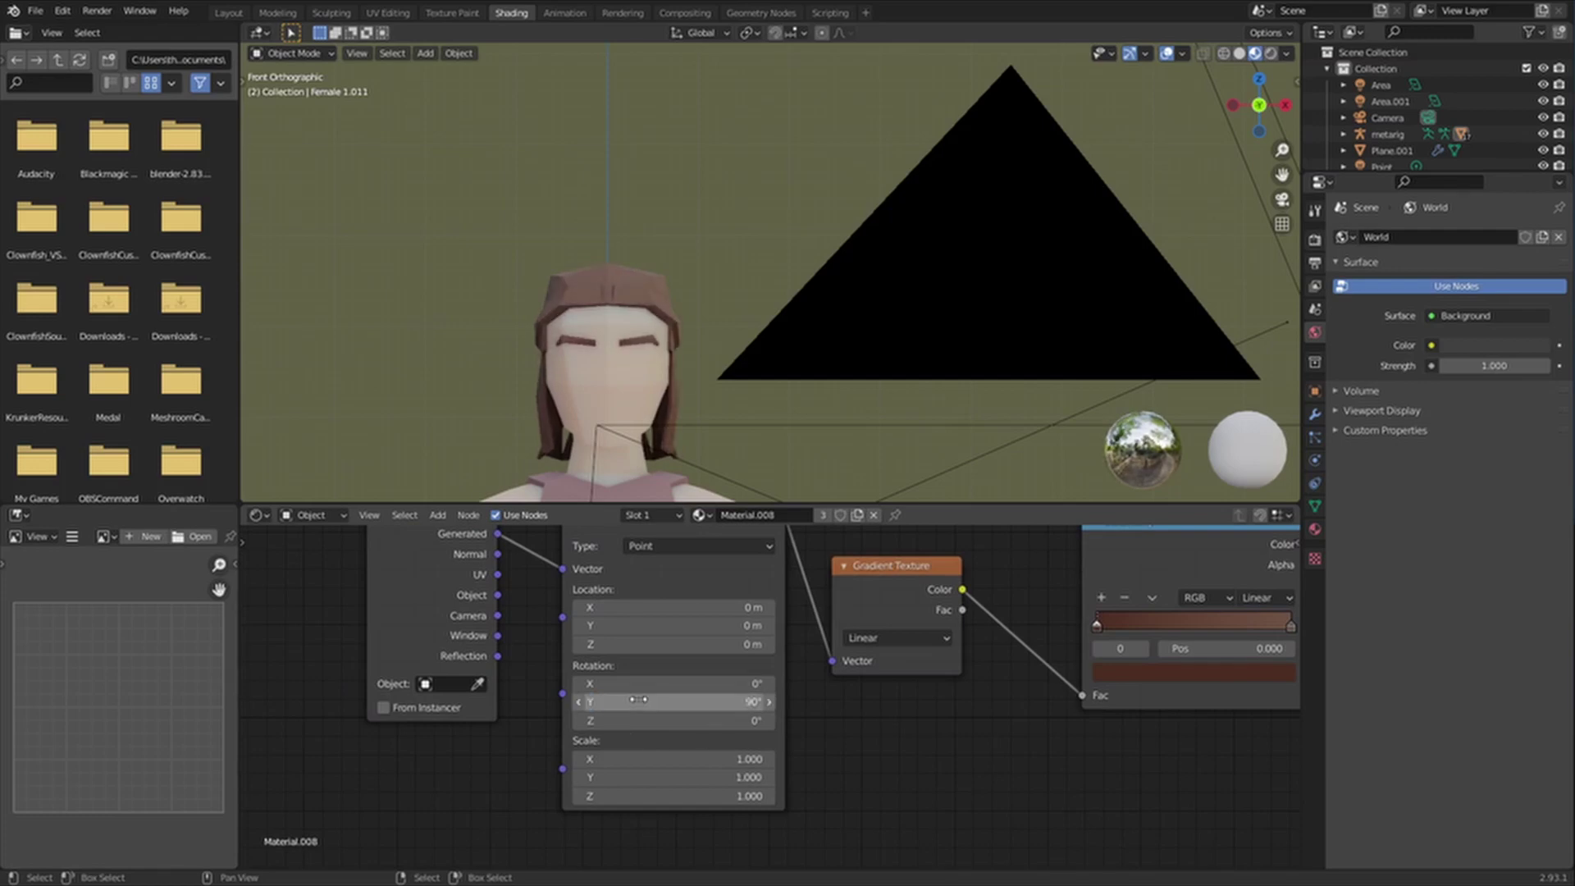
# Step: Recolour the ramp's first stop to a very dark brown while viewing the hair from the right side
pyautogui.press('KP_3')
pyautogui.scroll(4, 962, 375)
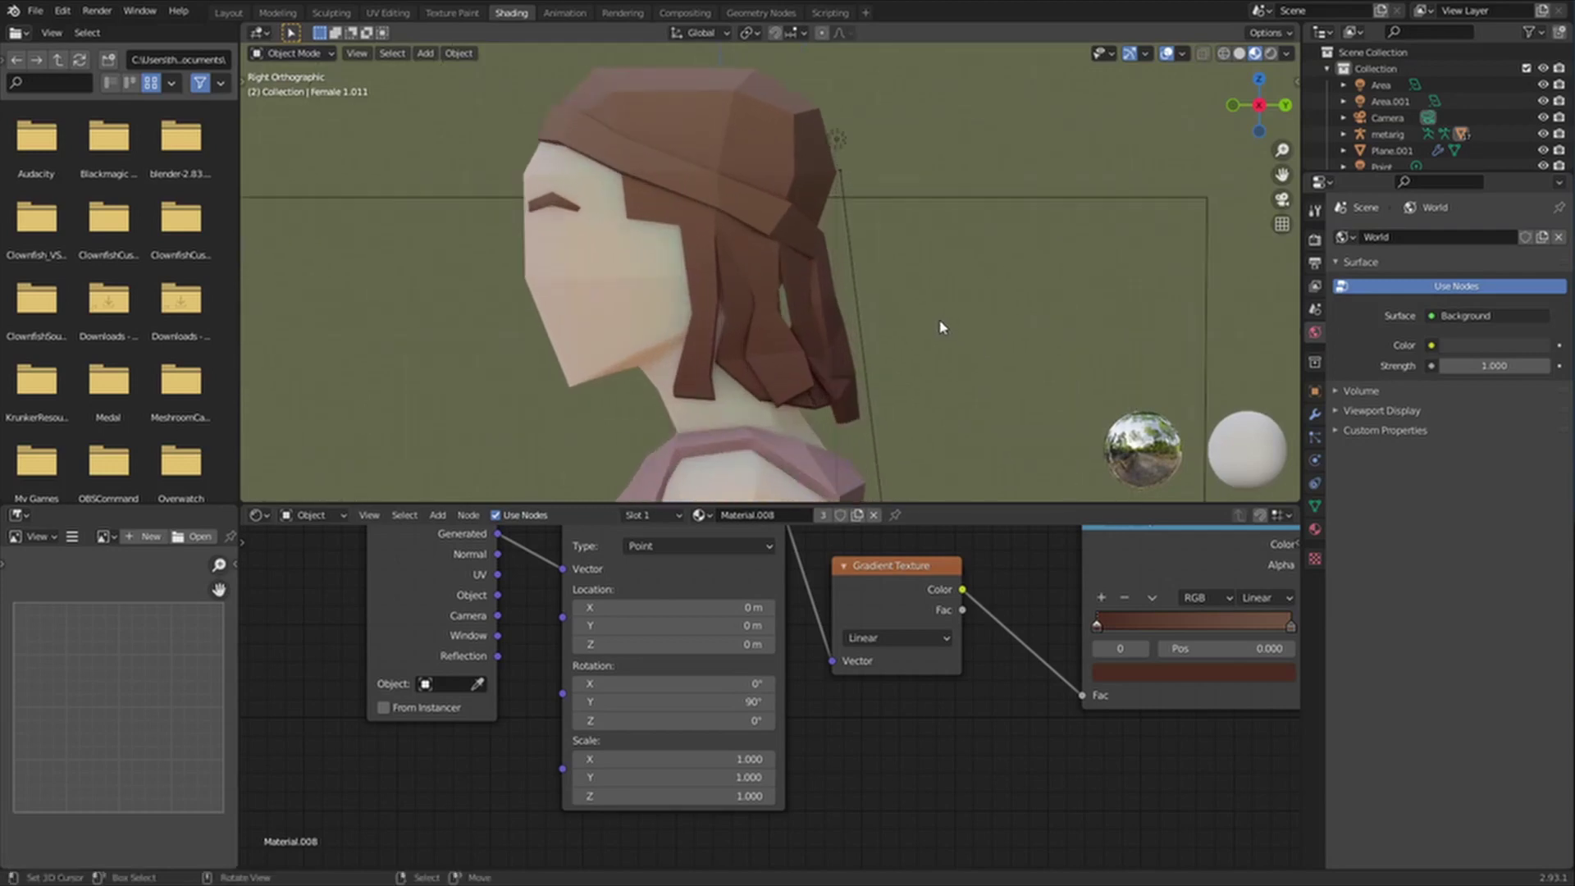
pyautogui.scroll(3, 941, 327)
pyautogui.scroll(-5, 893, 306)
pyautogui.keyDown('shift'); pyautogui.moveTo(705, 146); pyautogui.dragTo(724, 199, button='middle'); pyautogui.keyUp('shift')
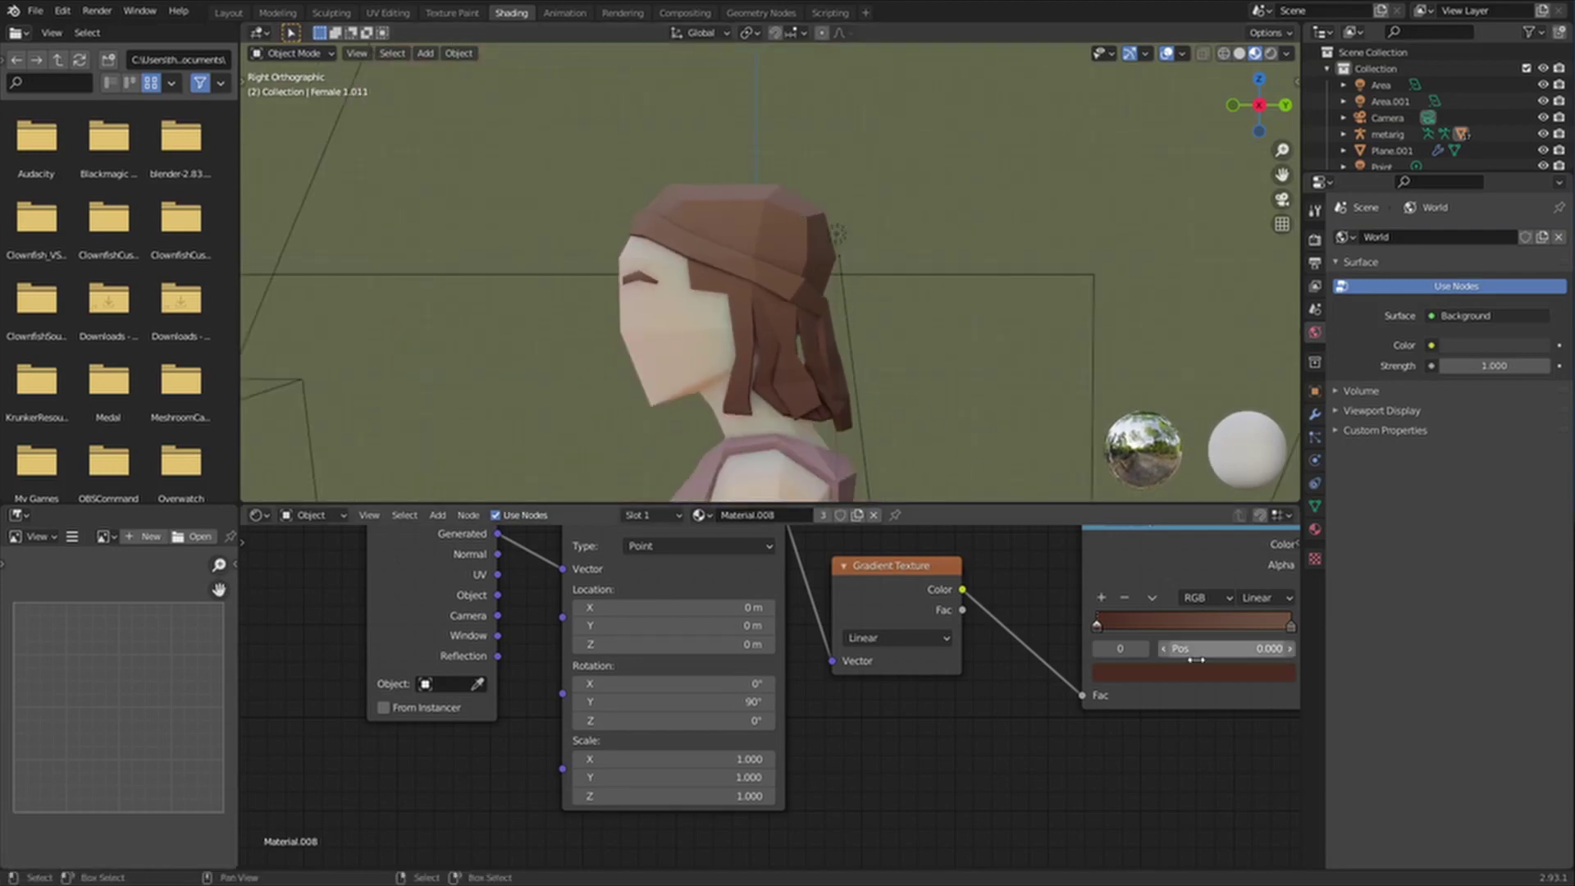
pyautogui.click(1137, 677)
pyautogui.click(1154, 682)
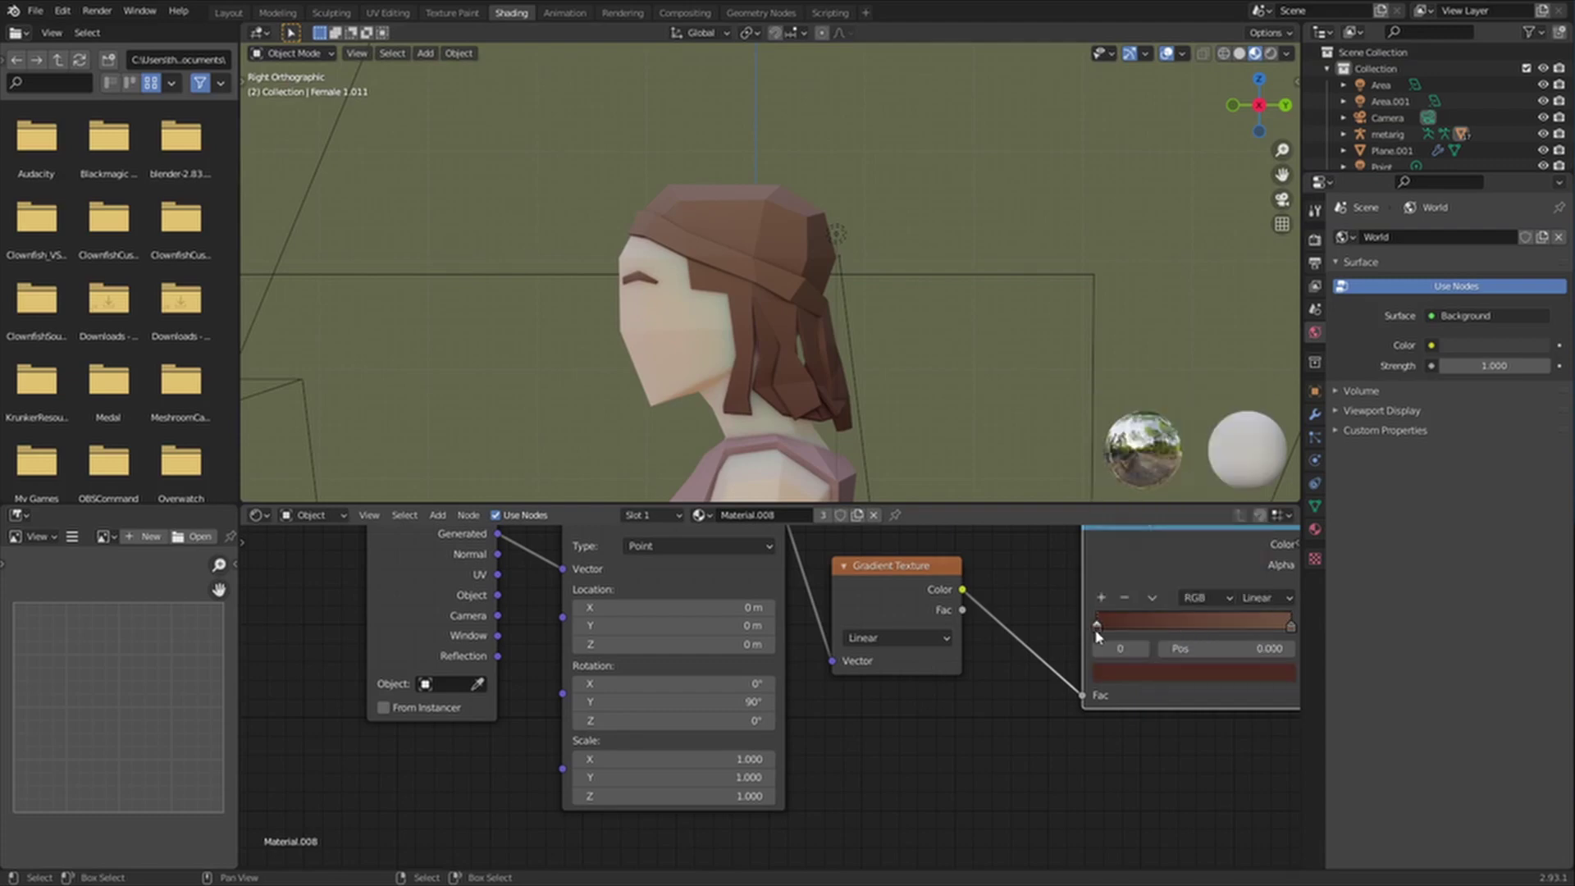
pyautogui.click(1146, 677)
pyautogui.moveTo(1252, 507); pyautogui.dragTo(1253, 522)
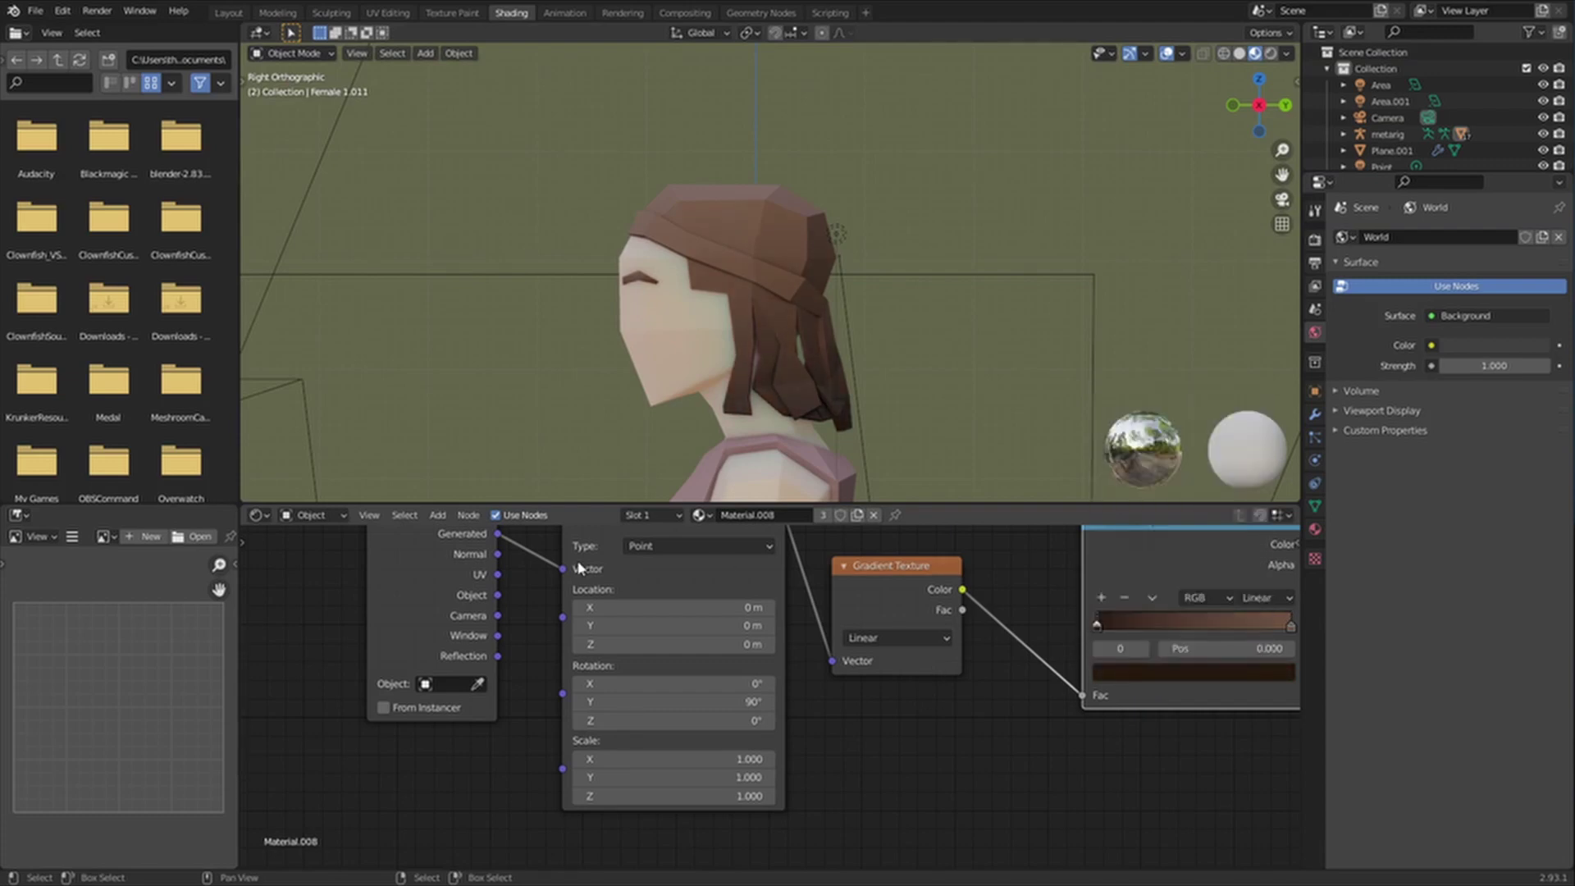
# Step: Flip the colour ramp so light brown comes first, and slide that stop to position 0
pyautogui.scroll(-3, 886, 410)
pyautogui.moveTo(1013, 423); pyautogui.dragTo(837, 431, button='middle')
pyautogui.scroll(4, 958, 410)
pyautogui.moveTo(958, 410); pyautogui.dragTo(865, 410, button='middle')
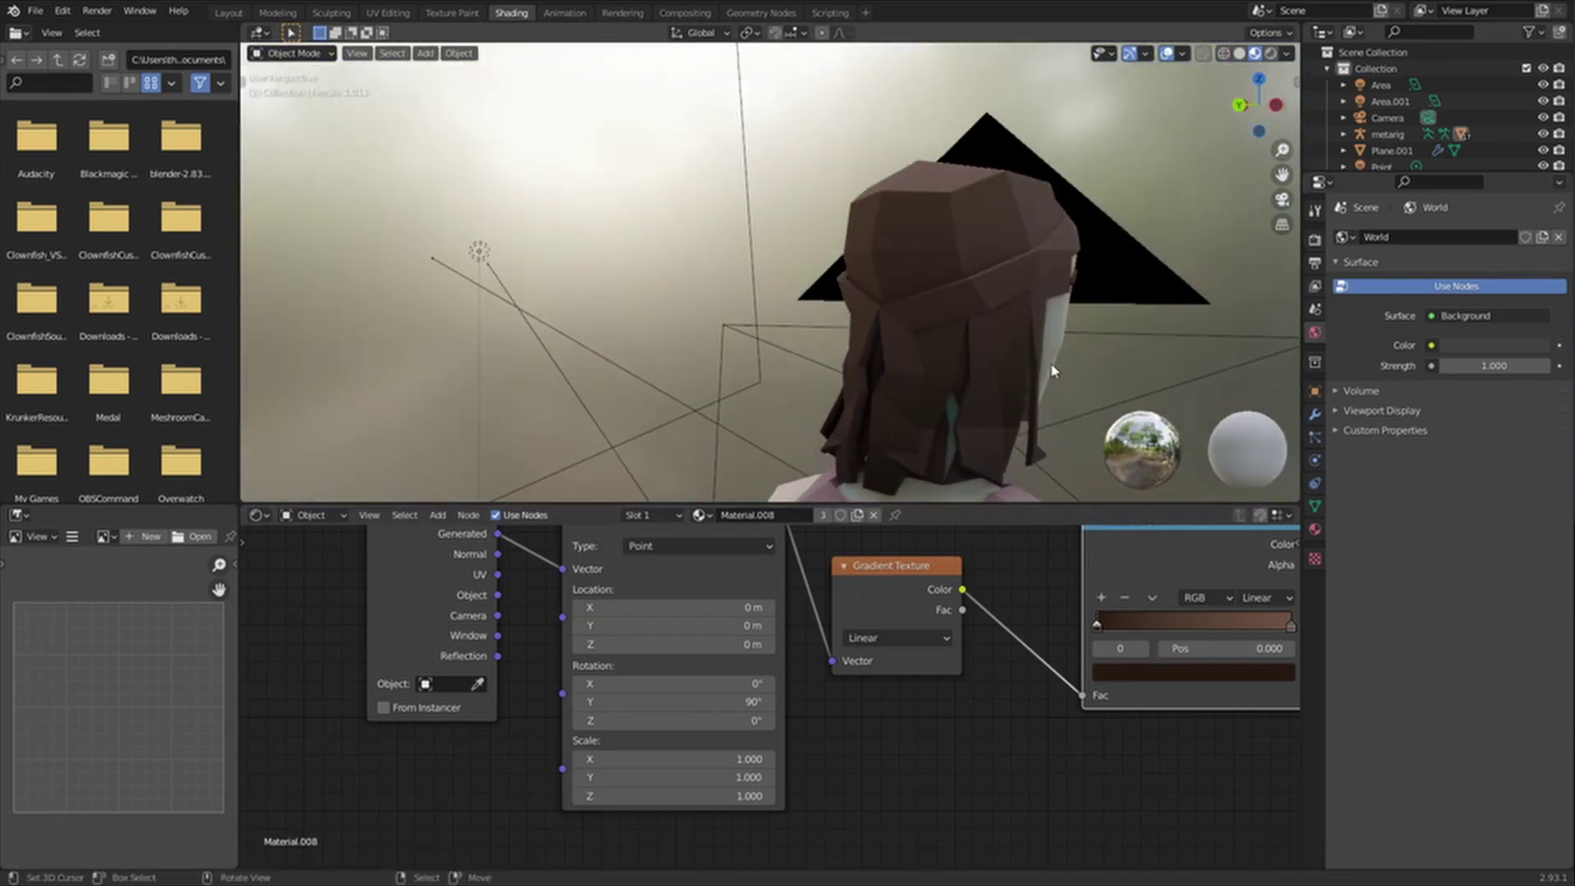
pyautogui.moveTo(1051, 369); pyautogui.dragTo(924, 345, button='middle')
pyautogui.press('KP_3')
pyautogui.moveTo(1237, 632); pyautogui.dragTo(1331, 633)
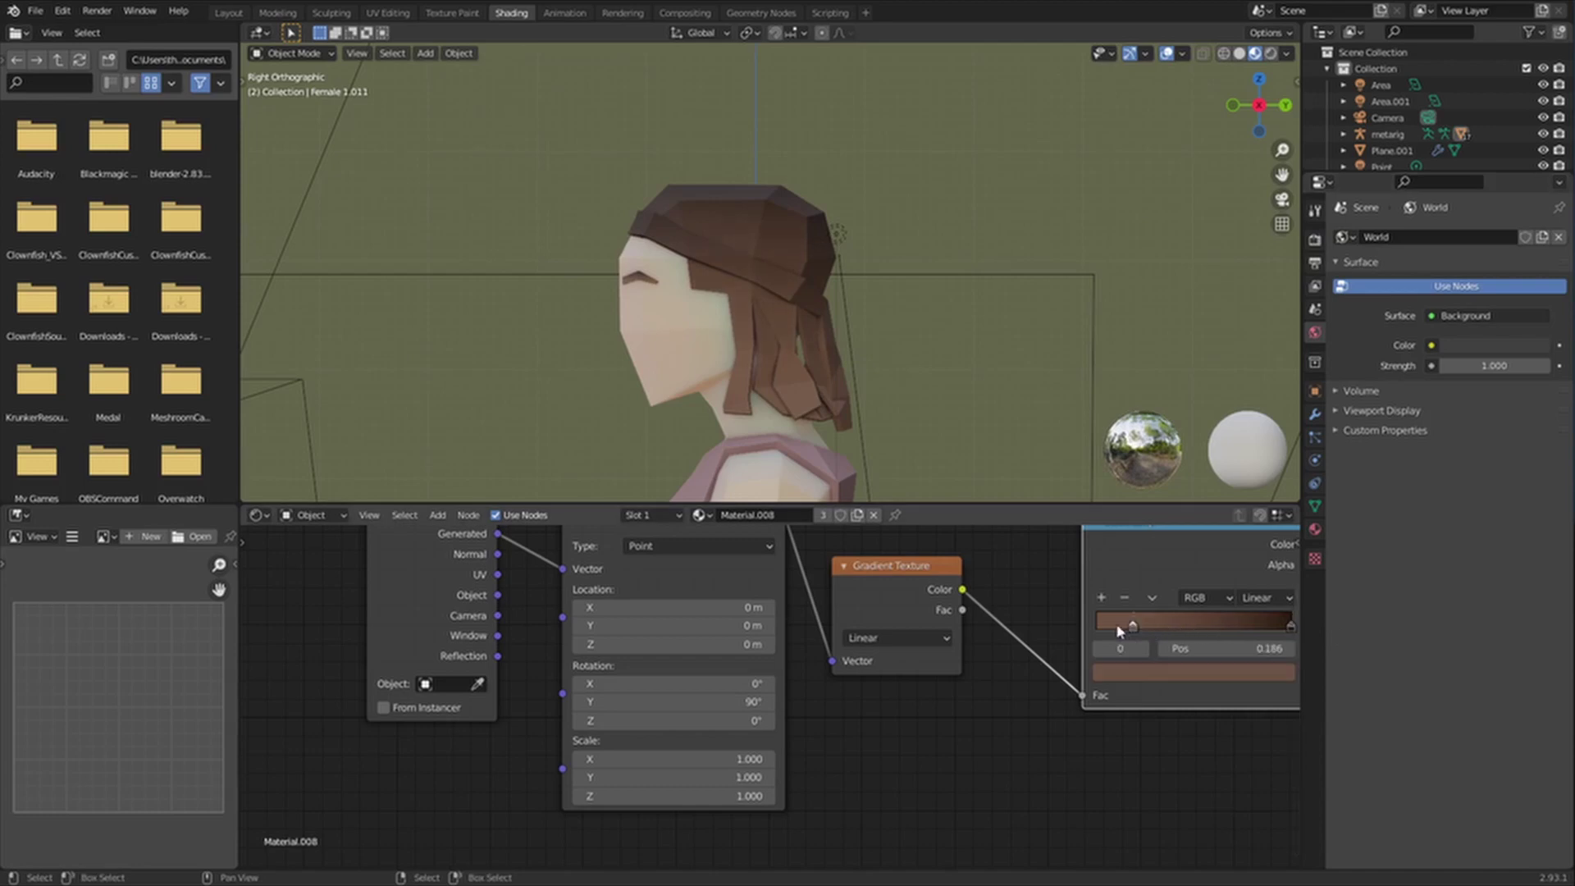
pyautogui.moveTo(1102, 631); pyautogui.dragTo(1053, 630)
# Step: Examine the flipped hair gradient from the front, side and back
pyautogui.scroll(-4, 788, 385)
pyautogui.moveTo(697, 377); pyautogui.dragTo(882, 387, button='middle')
pyautogui.press('KP_1')
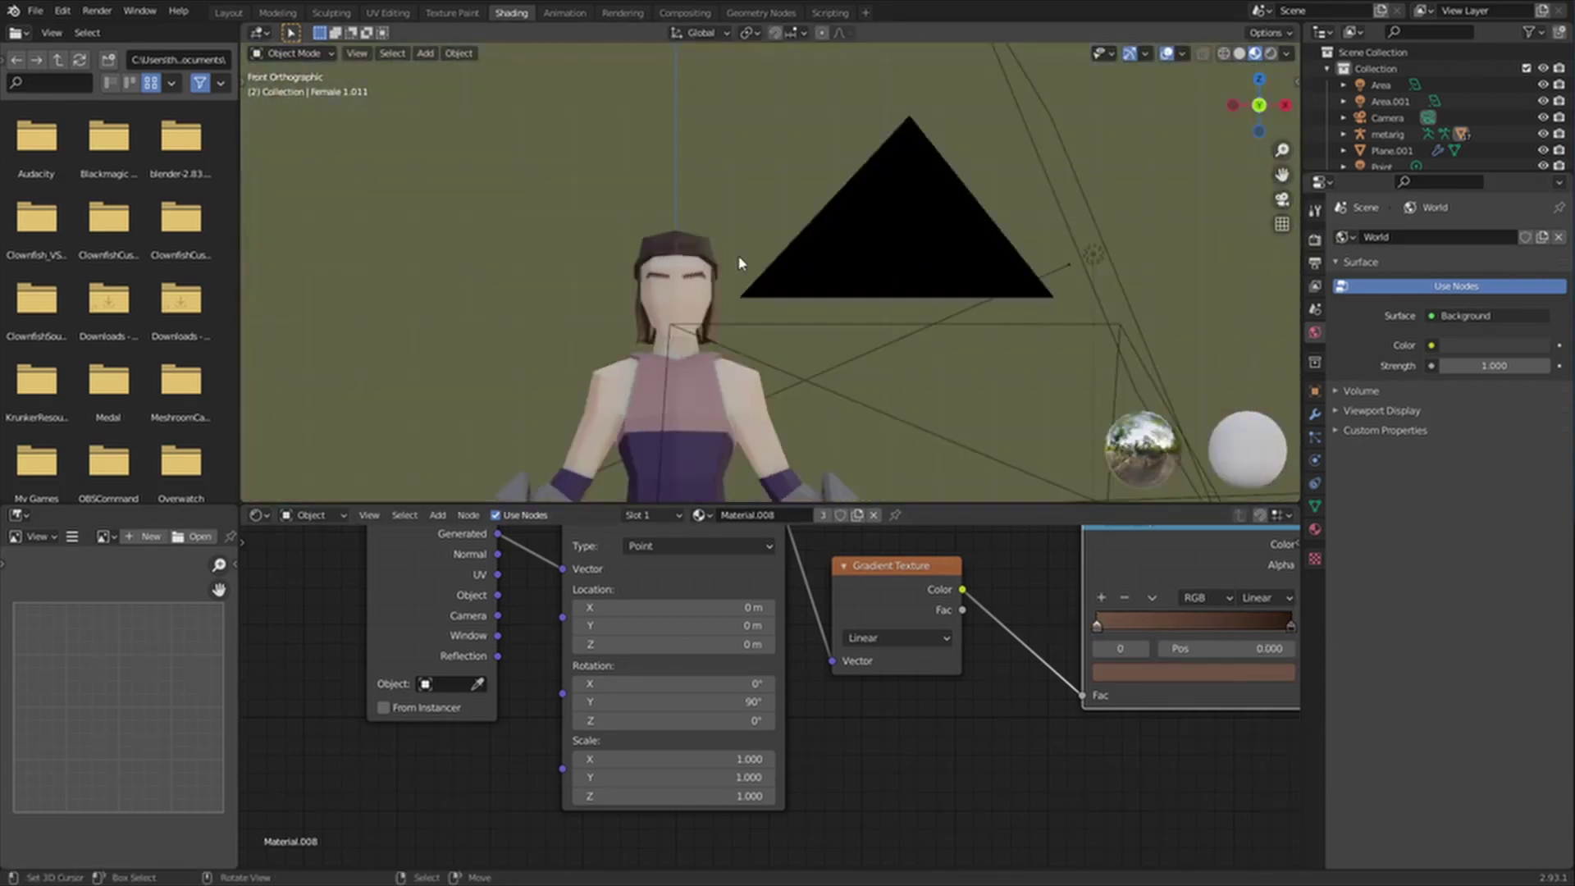
pyautogui.moveTo(768, 274); pyautogui.dragTo(946, 295, button='middle')
pyautogui.scroll(3, 837, 306)
pyautogui.press('`')
pyautogui.click(633, 426)
pyautogui.keyDown('shift'); pyautogui.moveTo(929, 206); pyautogui.dragTo(873, 341, button='middle'); pyautogui.keyUp('shift')
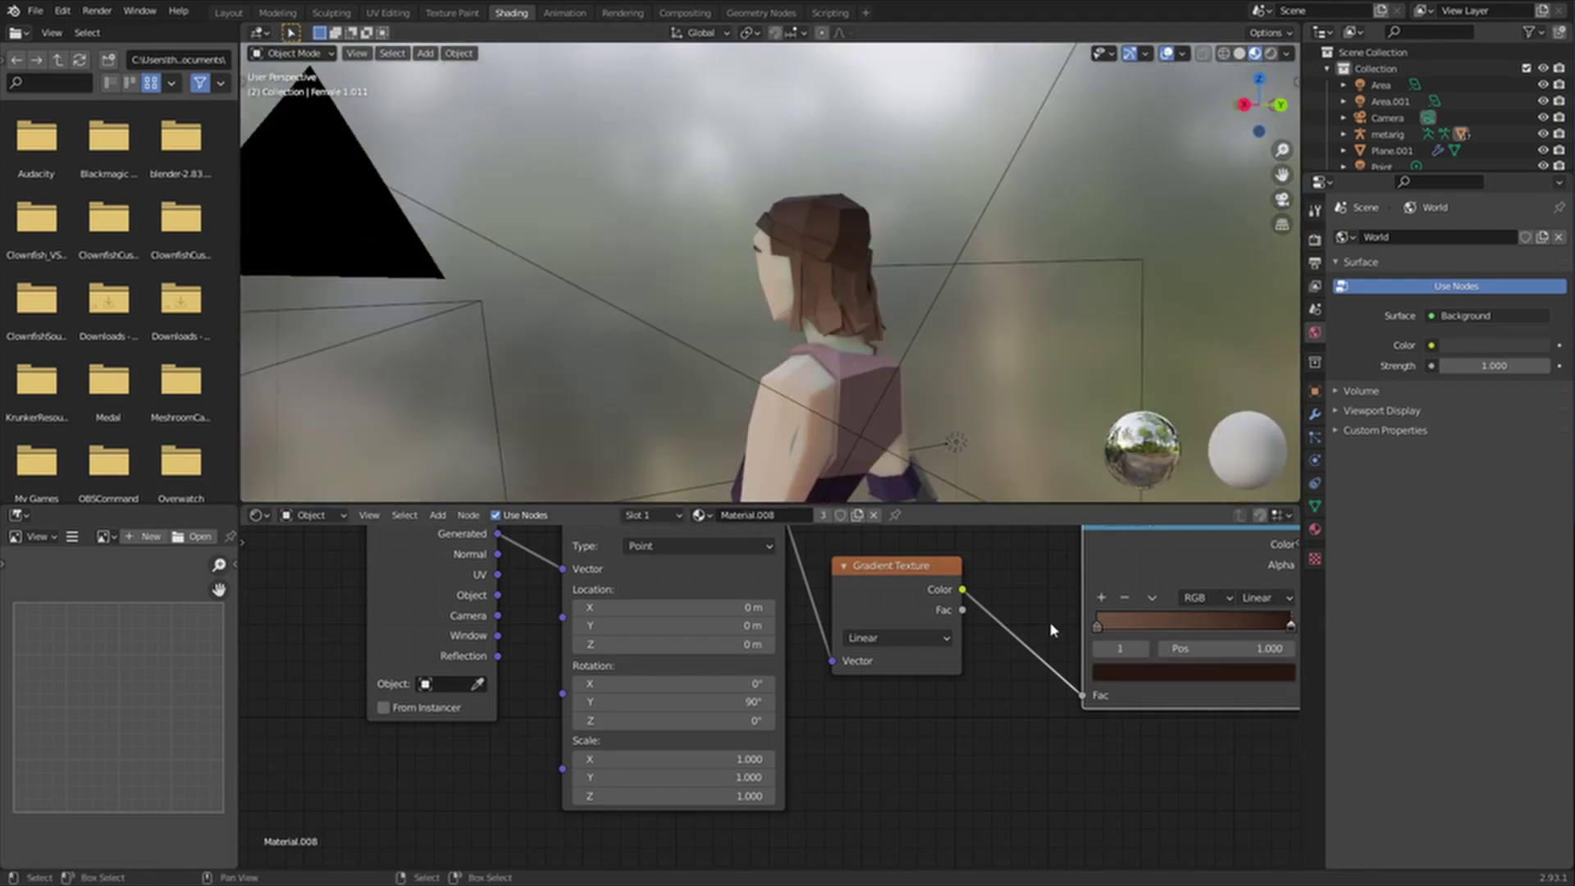
# Step: Try sliding the ramp's stops and flipping its direction to compare the hair gradients
pyautogui.moveTo(1098, 628)
pyautogui.mouseDown()
pyautogui.moveTo(1321, 640)
pyautogui.moveTo(1017, 636)
pyautogui.mouseUp()
pyautogui.moveTo(926, 361); pyautogui.dragTo(1064, 358, button='middle')
pyautogui.moveTo(1289, 629); pyautogui.dragTo(1282, 629)
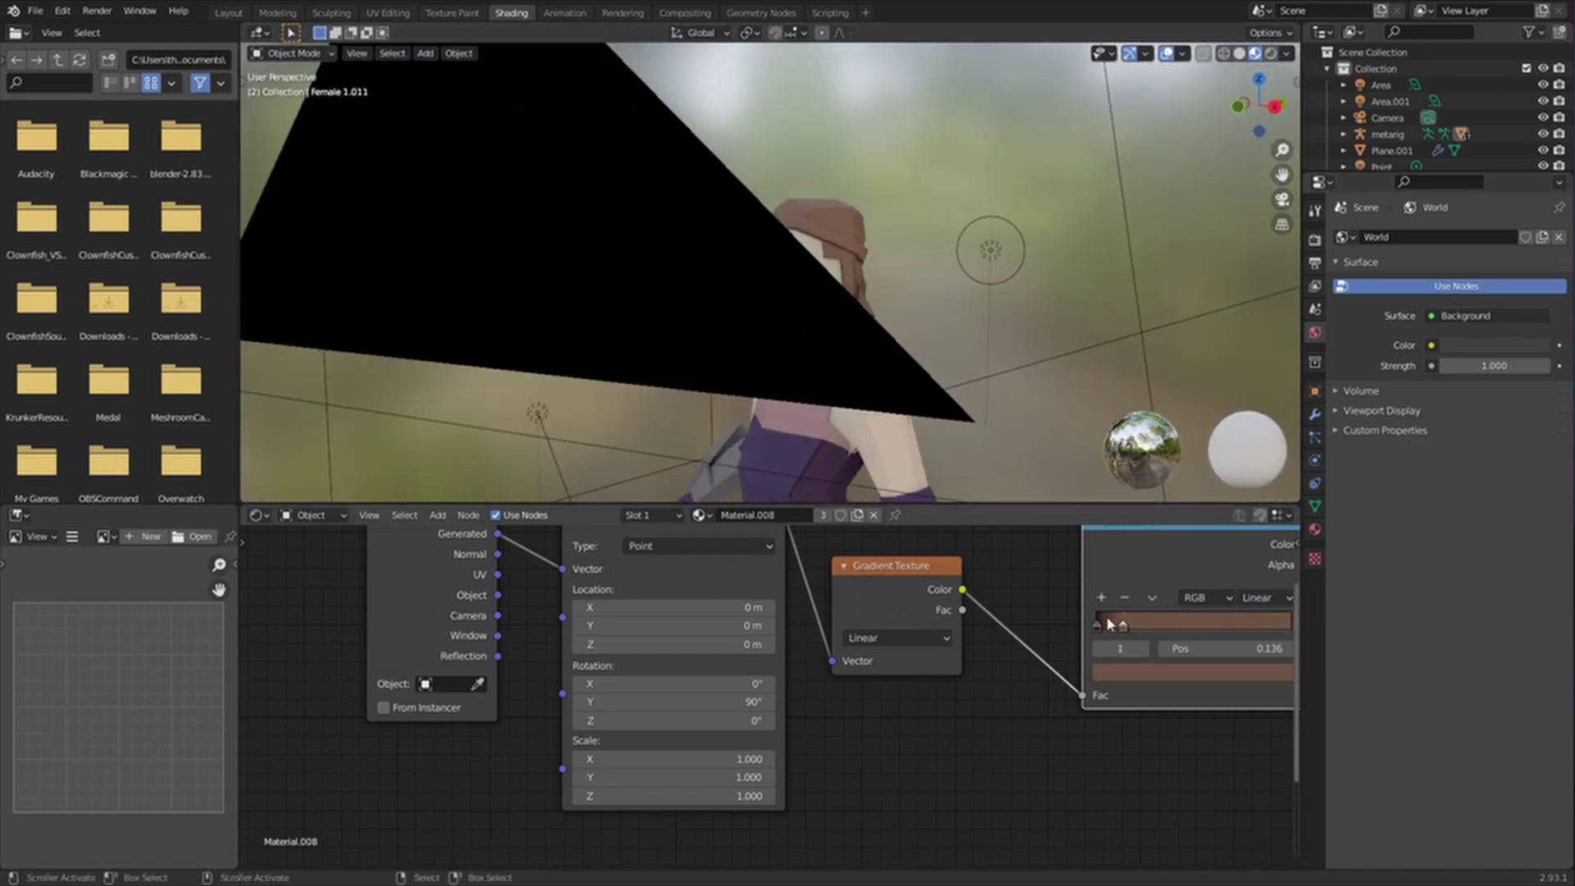
pyautogui.moveTo(1107, 624); pyautogui.dragTo(1160, 626)
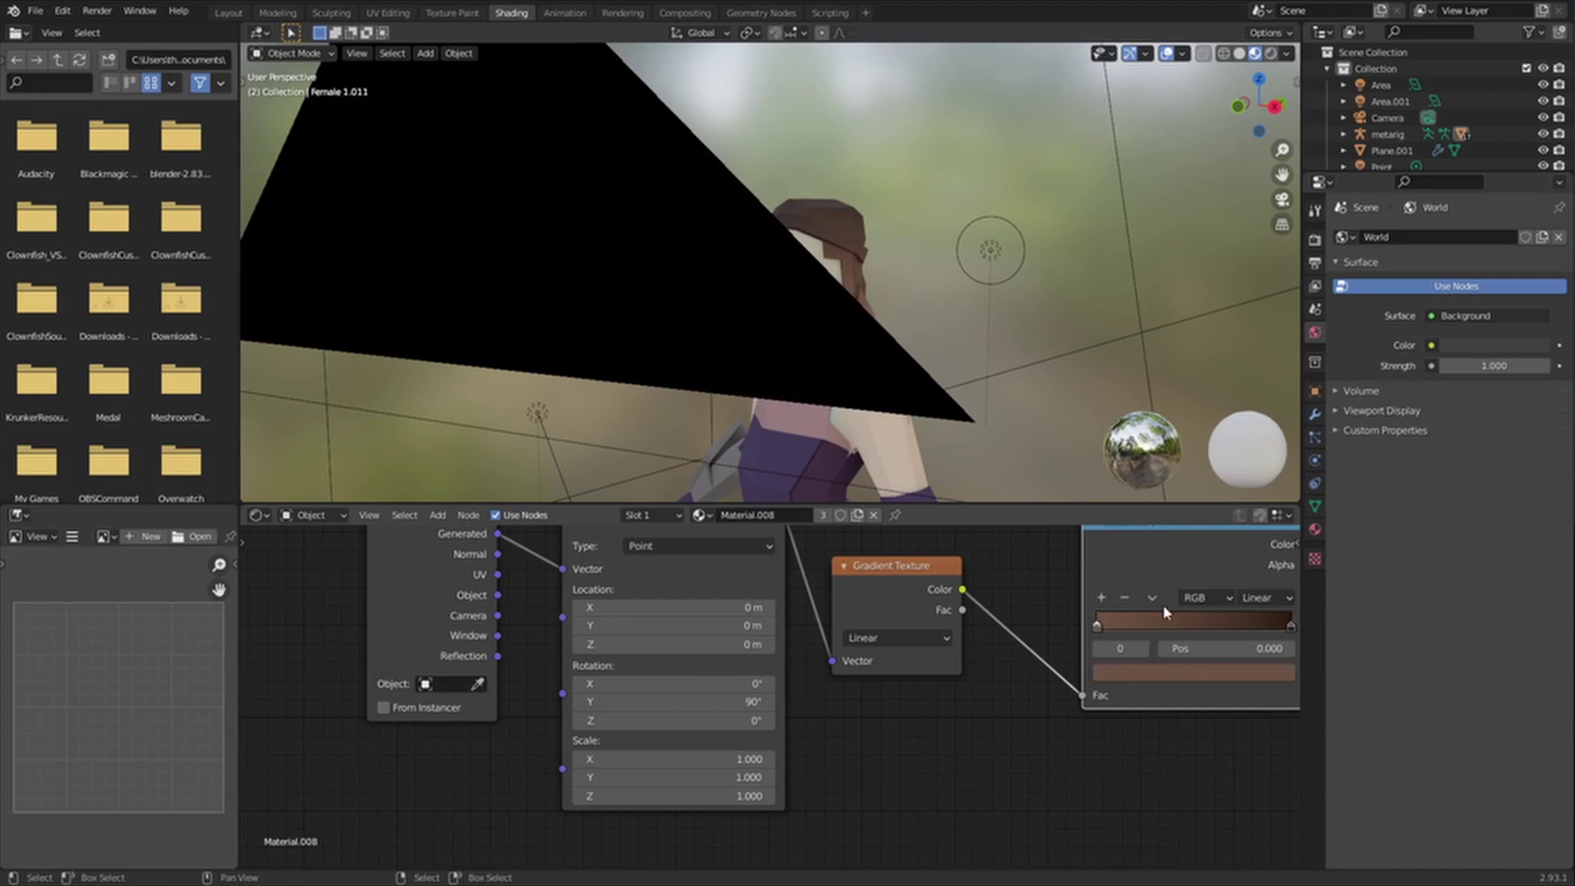
pyautogui.click(1153, 598)
pyautogui.click(1189, 620)
pyautogui.click(1152, 598)
pyautogui.click(1171, 621)
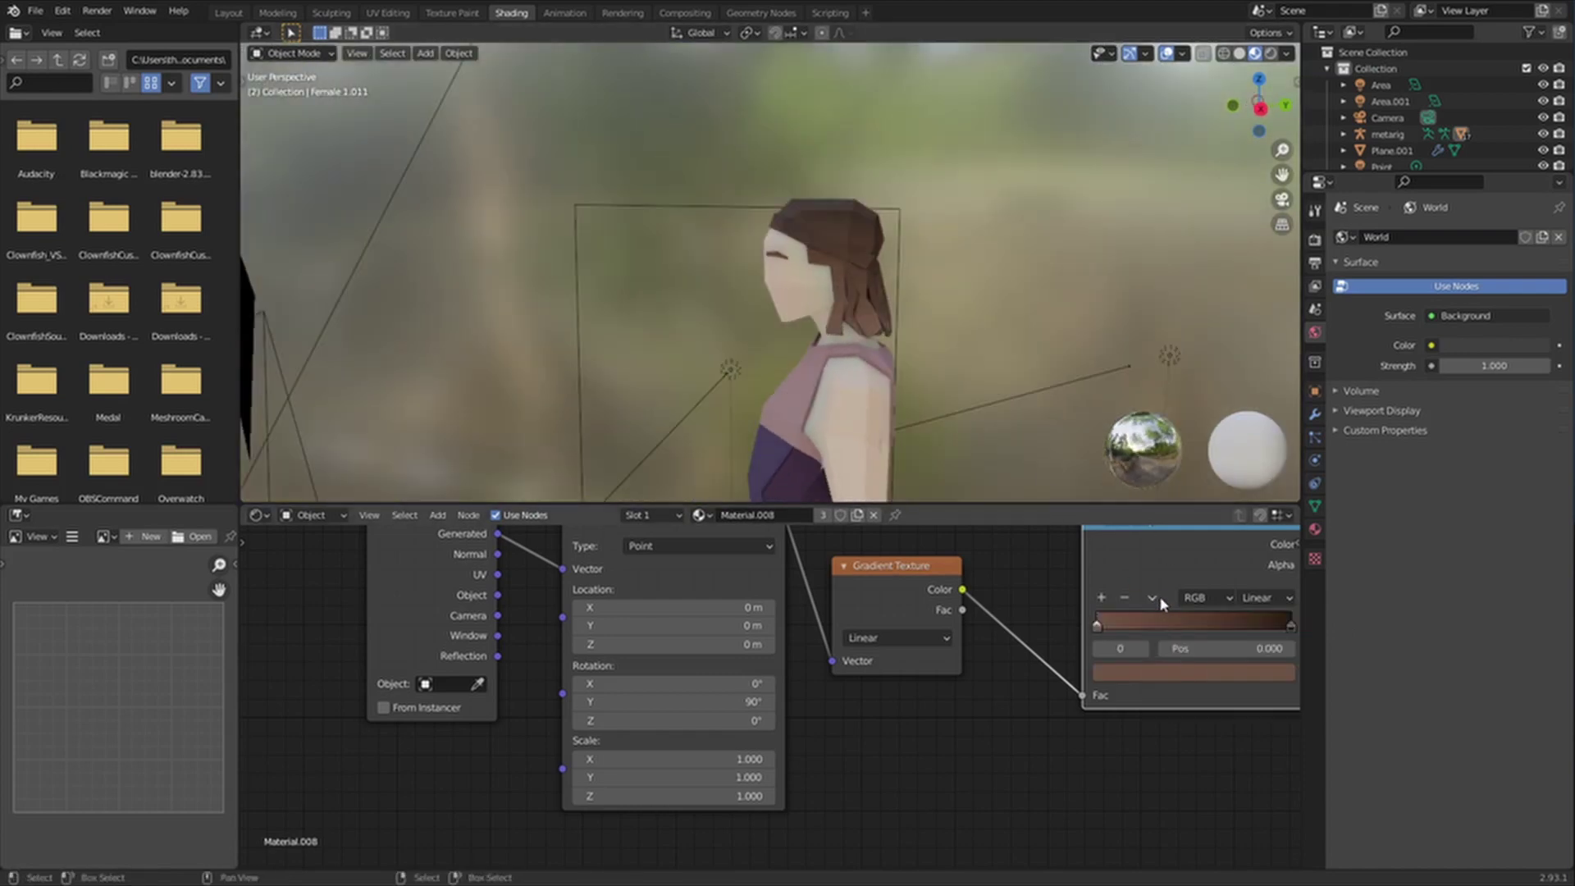
# Step: Lighten the ramp's last stop to a warmer, medium-dark reddish brown
pyautogui.click(1289, 628)
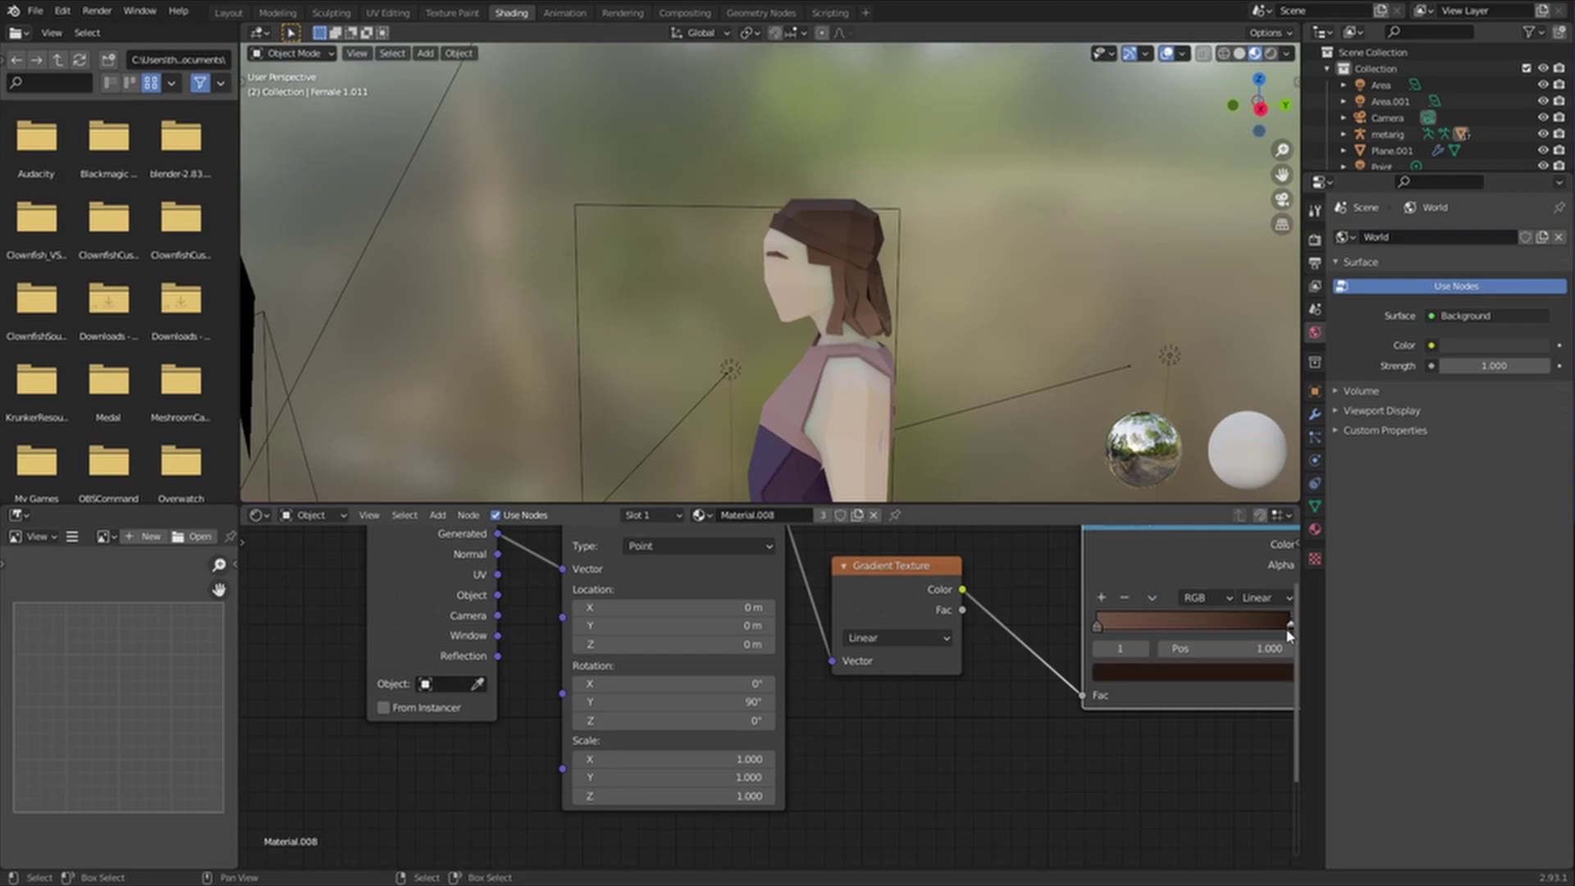
pyautogui.click(1223, 670)
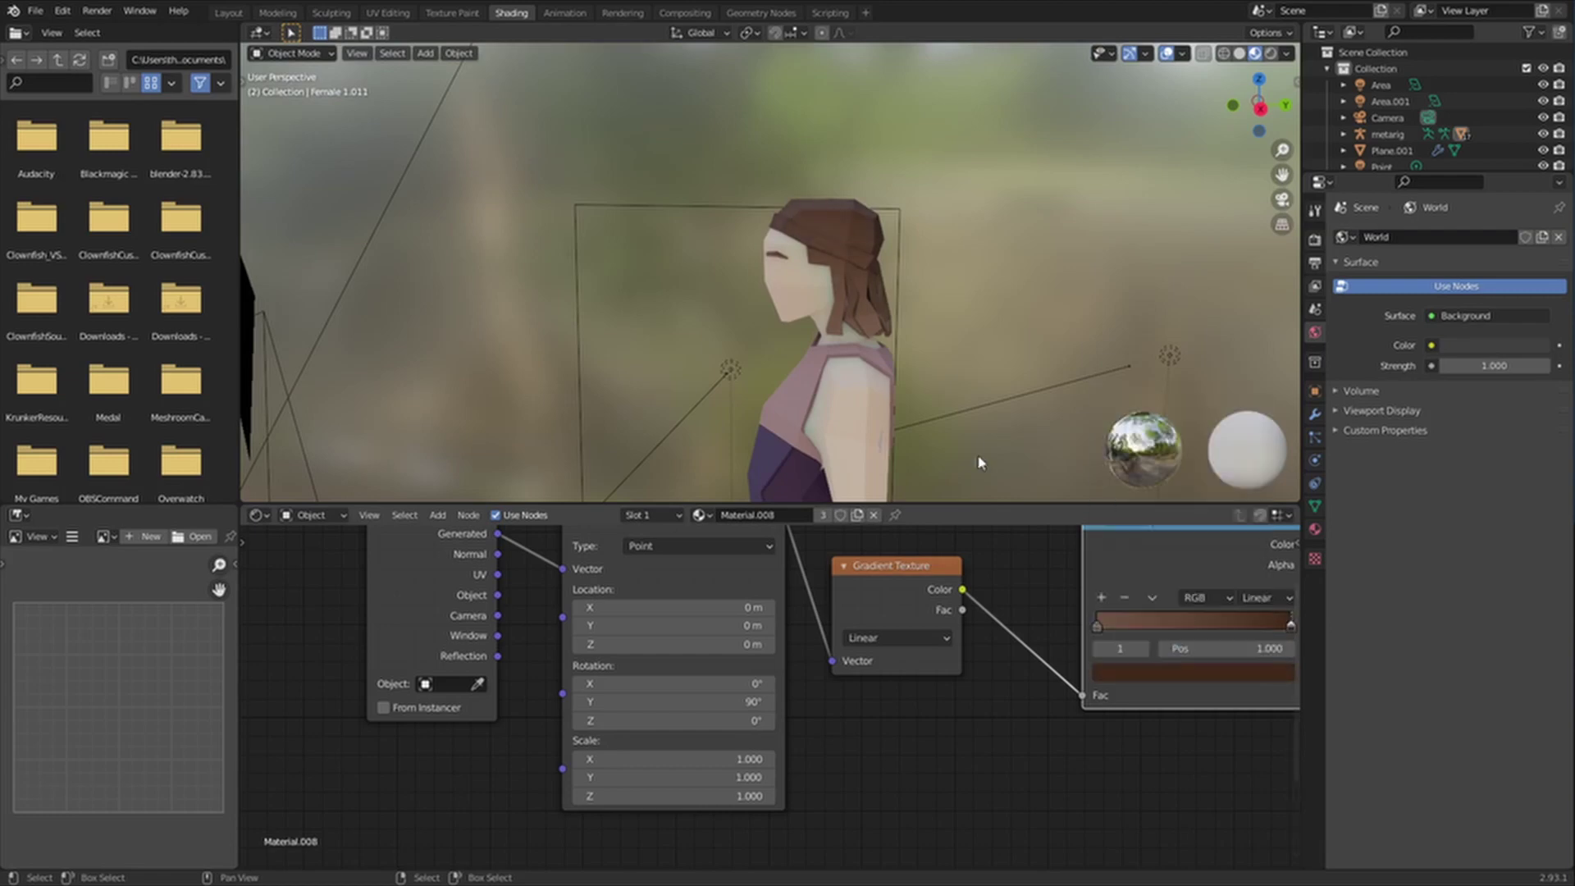
pyautogui.moveTo(836, 436)
pyautogui.mouseDown(button='middle')
pyautogui.moveTo(795, 366)
pyautogui.moveTo(839, 435)
pyautogui.mouseUp(button='middle')
pyautogui.scroll(2, 1066, 464)
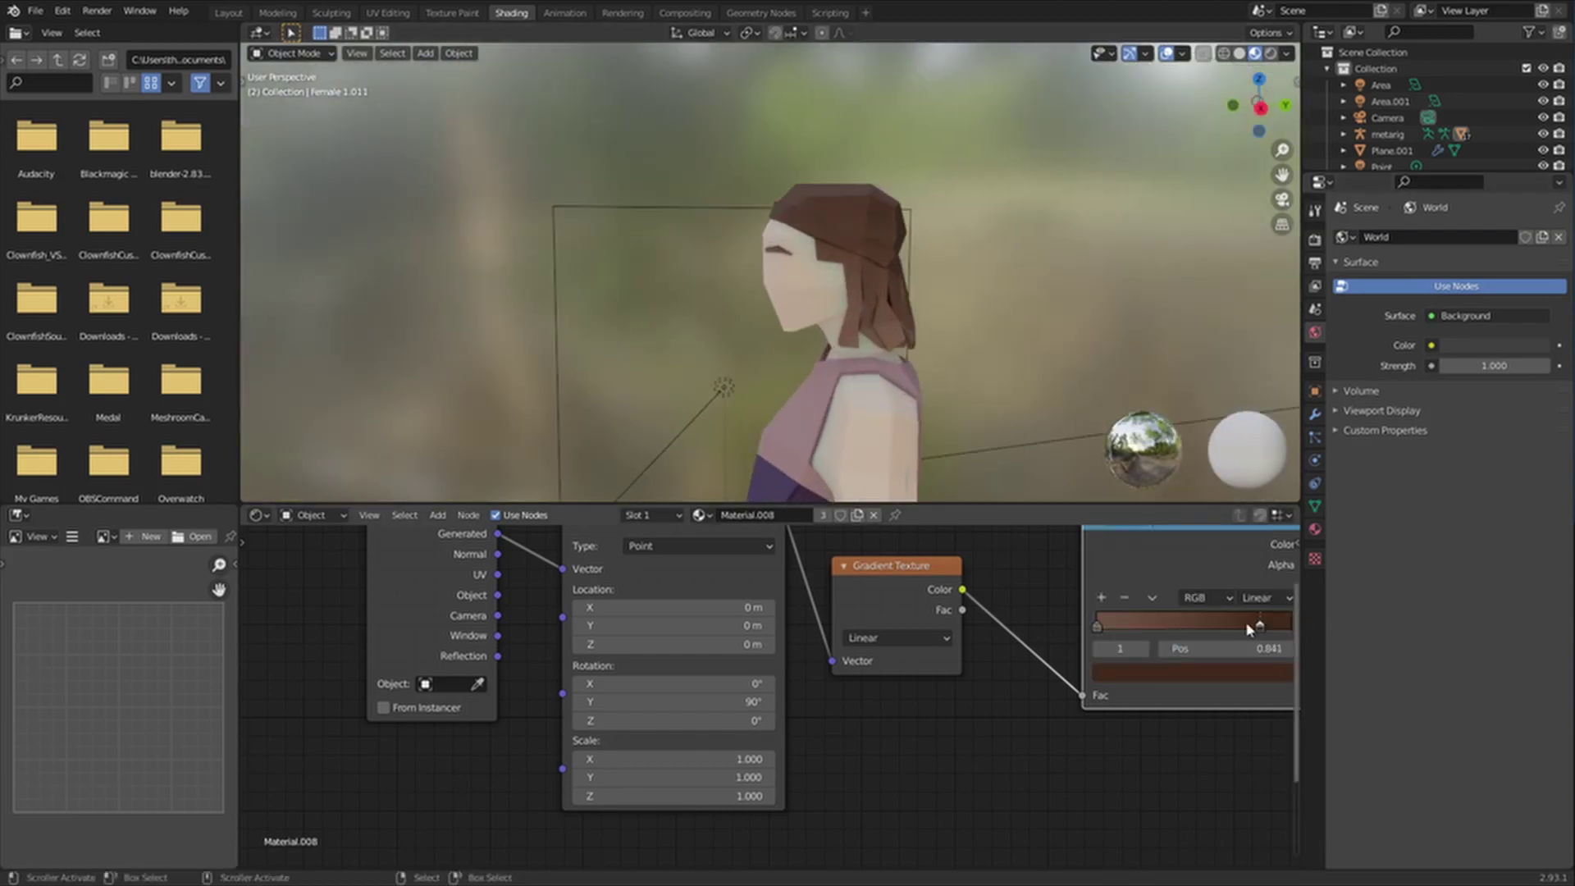
# Step: Keep the ramp's dark stop at the end and move the light brown stop to about position 0.077
pyautogui.moveTo(1231, 627)
pyautogui.mouseDown()
pyautogui.moveTo(1350, 629)
pyautogui.moveTo(1204, 630)
pyautogui.moveTo(1399, 632)
pyautogui.mouseUp()
pyautogui.moveTo(1116, 629); pyautogui.dragTo(966, 621, button='middle')
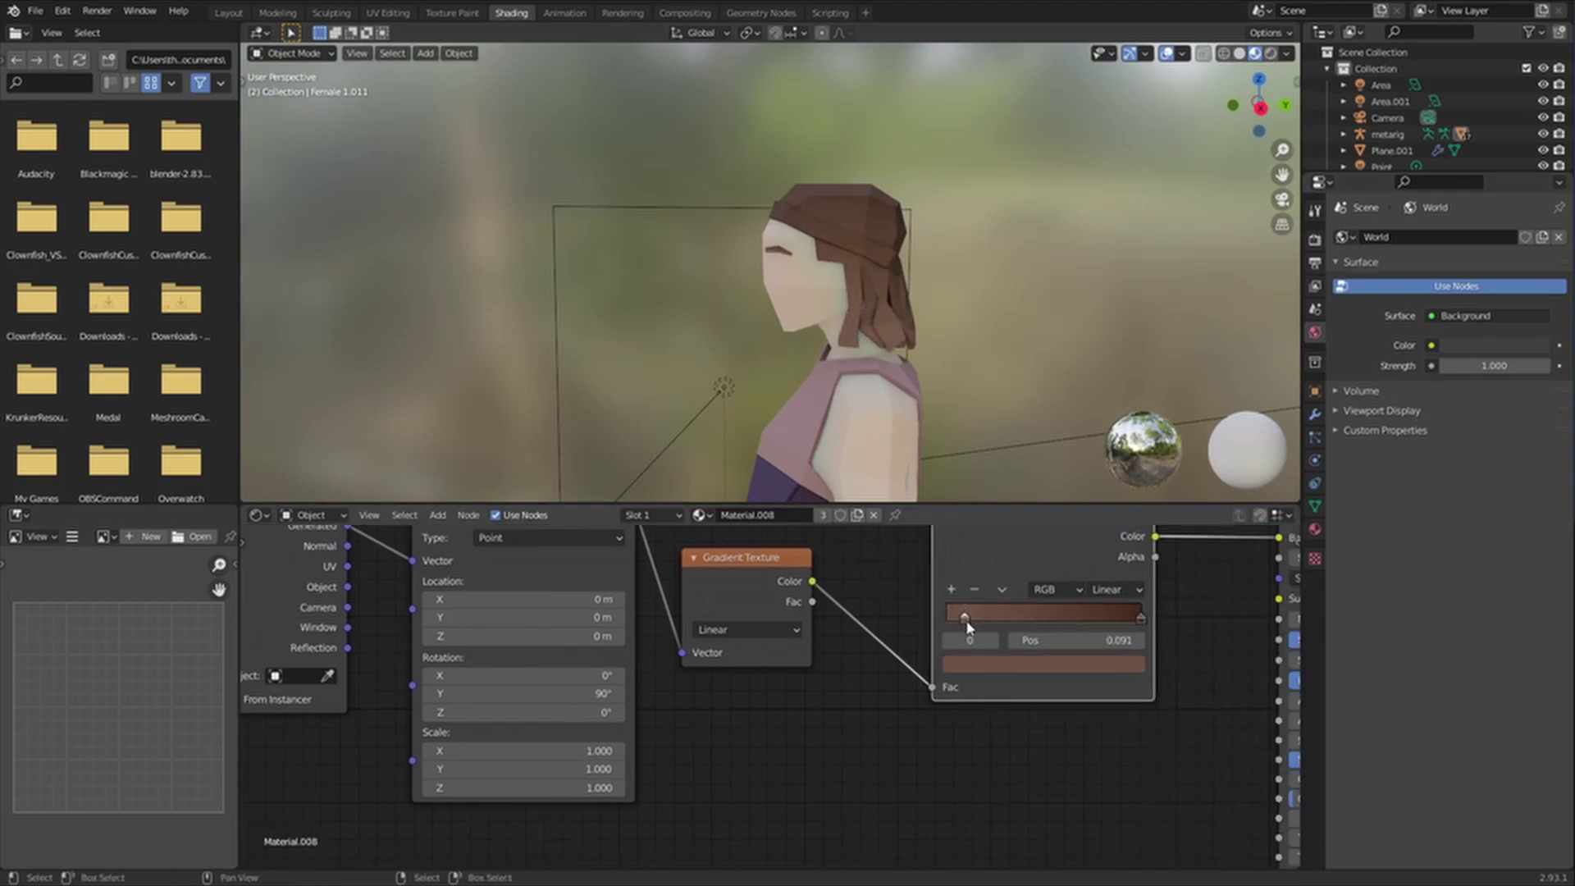
pyautogui.moveTo(964, 628); pyautogui.dragTo(963, 628)
# Step: Examine the finished hair gradient on the character from the front and other angles
pyautogui.scroll(-7, 968, 319)
pyautogui.scroll(4, 968, 334)
pyautogui.moveTo(767, 324); pyautogui.dragTo(912, 316, button='middle')
pyautogui.press('`')
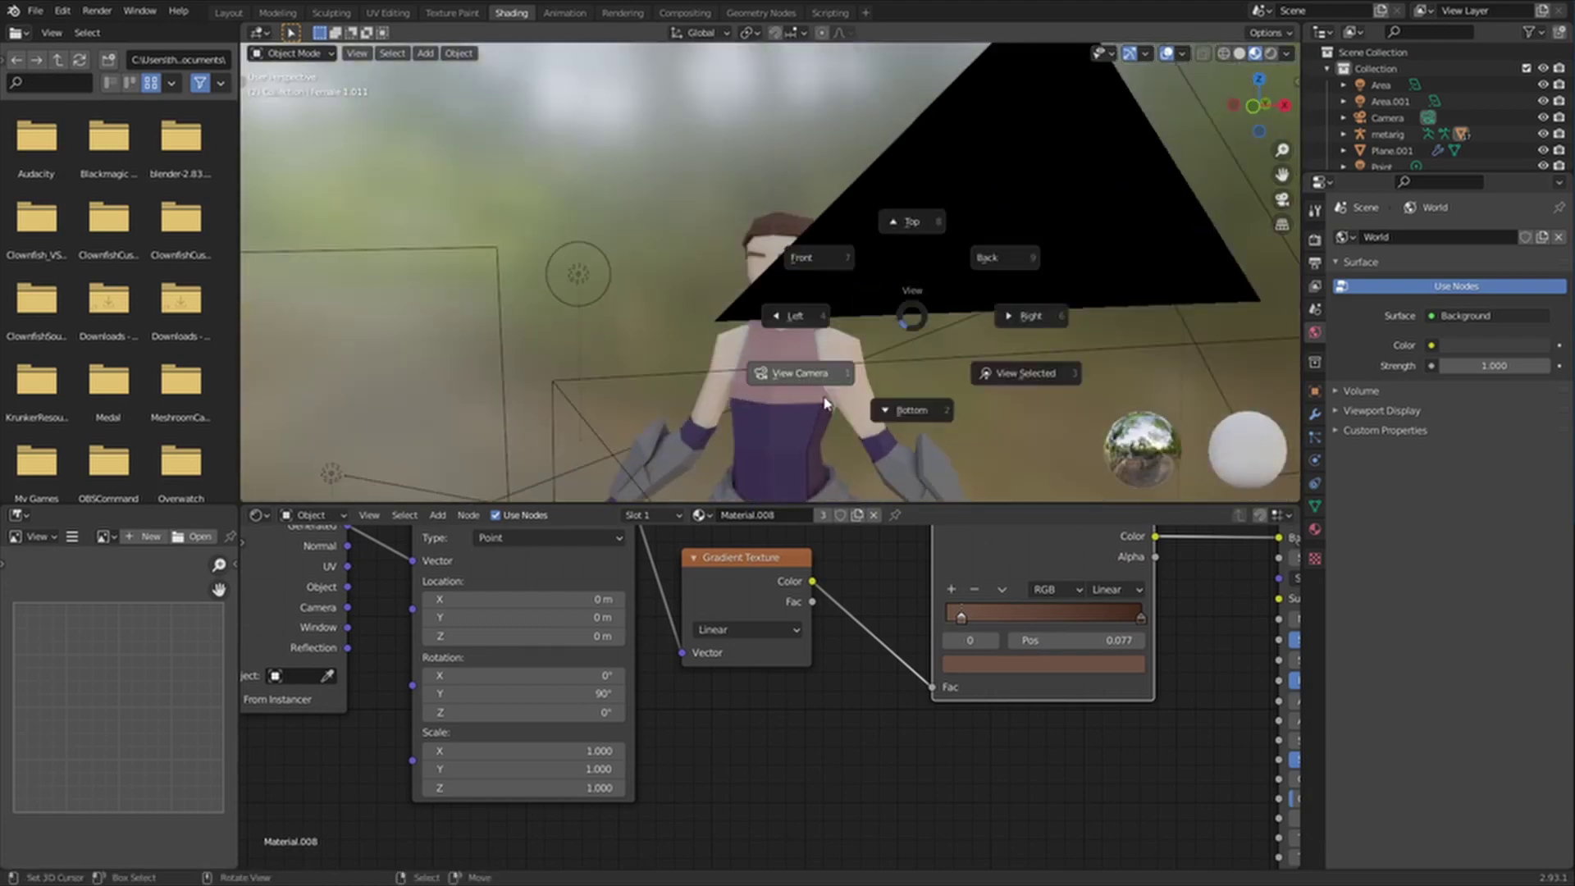
pyautogui.click(803, 421)
pyautogui.moveTo(756, 325); pyautogui.dragTo(979, 317, button='middle')
pyautogui.scroll(3, 979, 317)
pyautogui.scroll(-1, 978, 317)
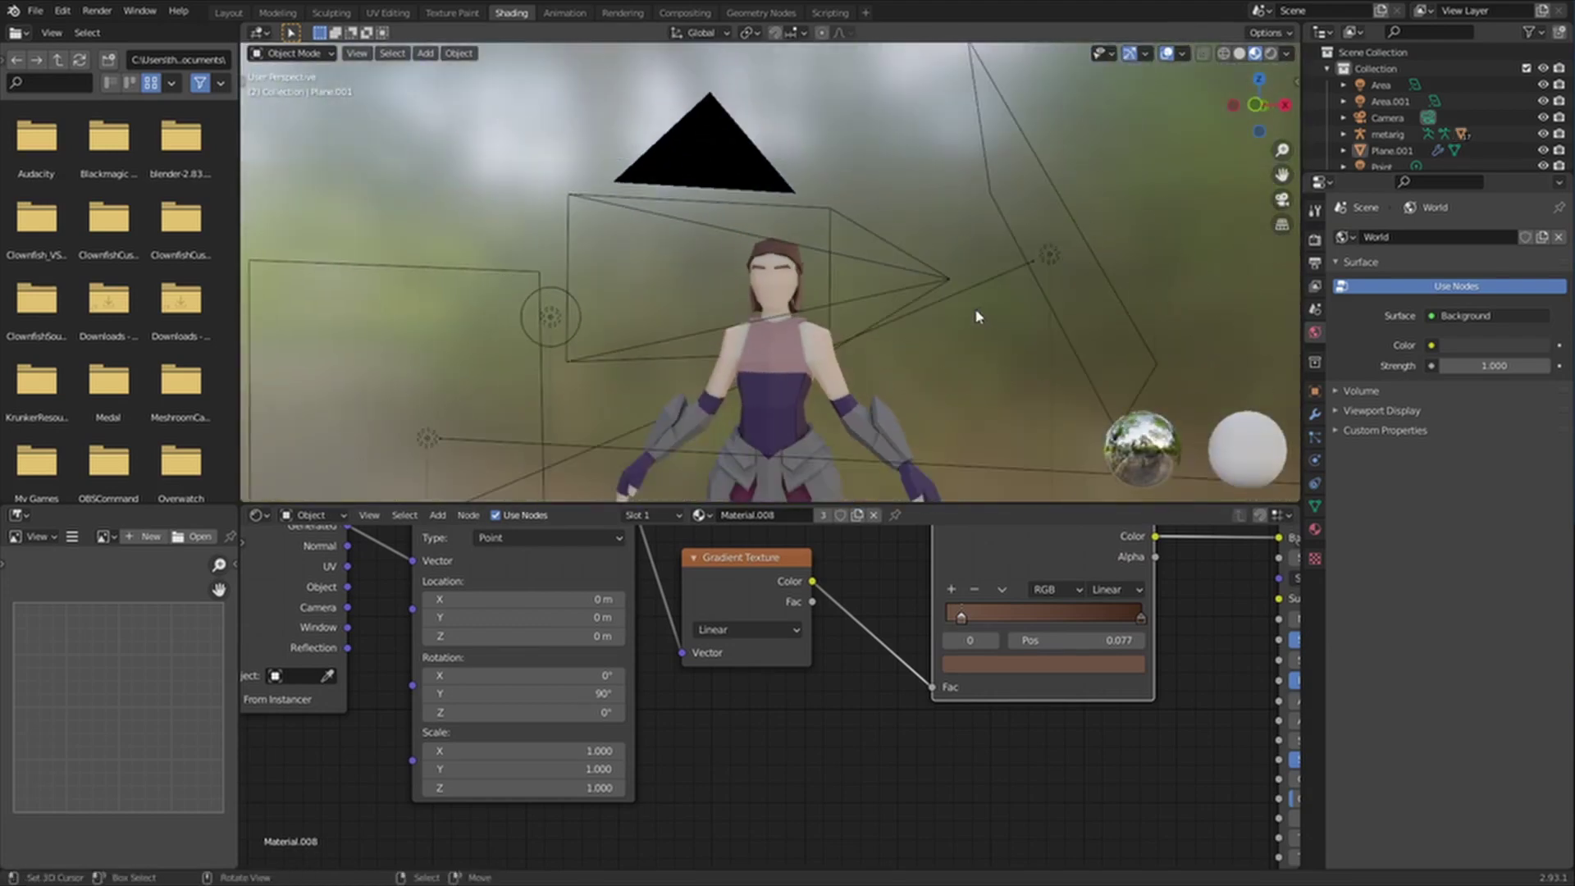
pyautogui.scroll(3, 940, 257)
pyautogui.moveTo(939, 257); pyautogui.dragTo(866, 266, button='middle')
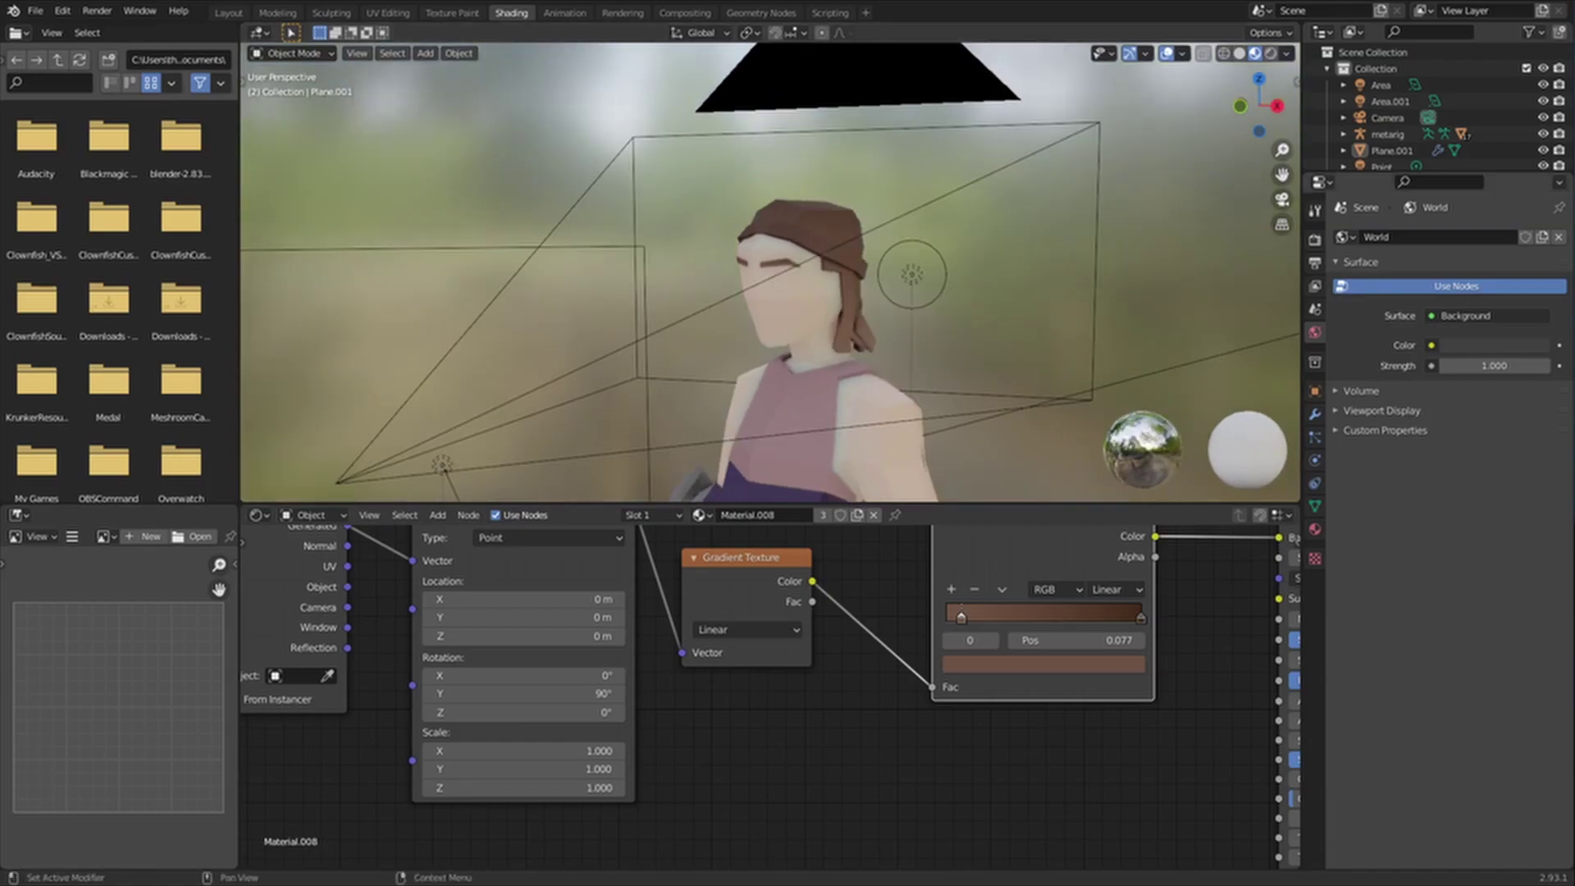